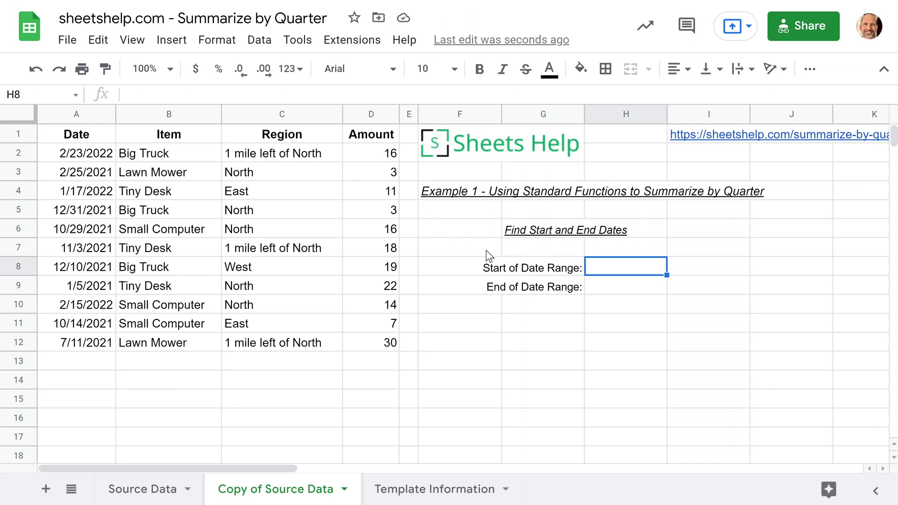
Step: Look over the dates in the Date column, then select the Start of Date Range cell
{"action": "left_click_drag", "start_coordinate": [363, 343], "coordinate": [96, 343]}
{"action": "left_click", "coordinate": [110, 159]}
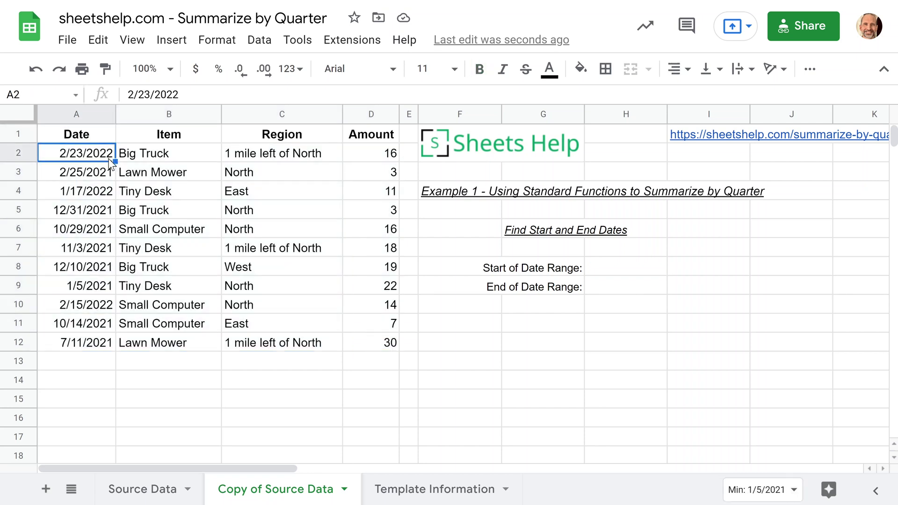
{"action": "left_click", "coordinate": [108, 174]}
{"action": "left_click", "coordinate": [107, 191]}
{"action": "left_click", "coordinate": [109, 210]}
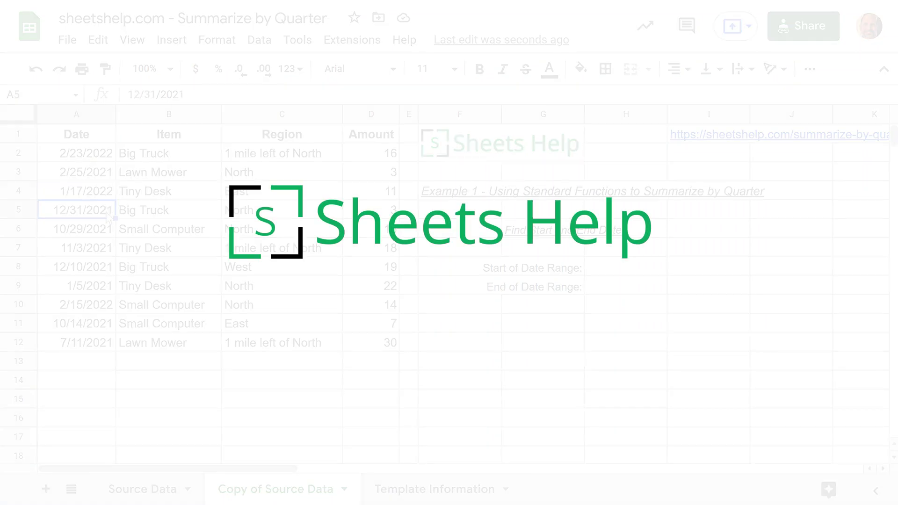
{"action": "left_click", "coordinate": [110, 229]}
{"action": "left_click", "coordinate": [113, 247]}
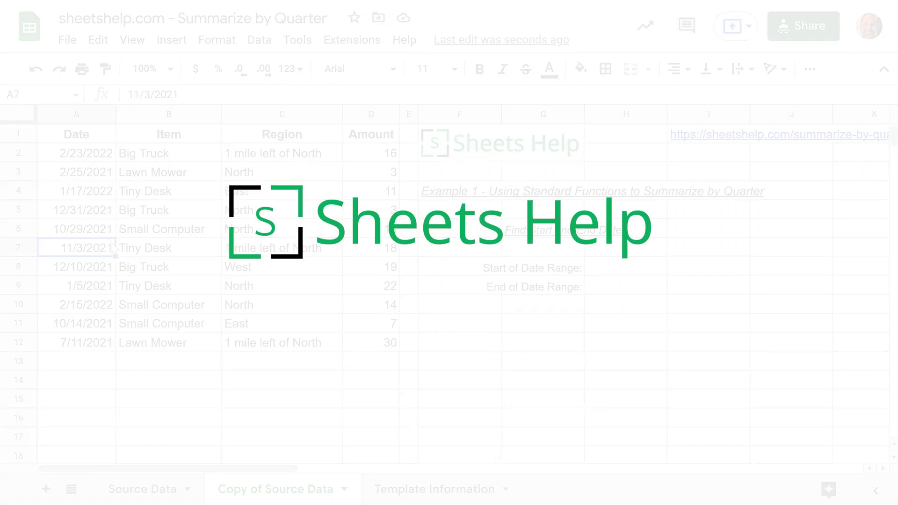
{"action": "left_click", "coordinate": [456, 196]}
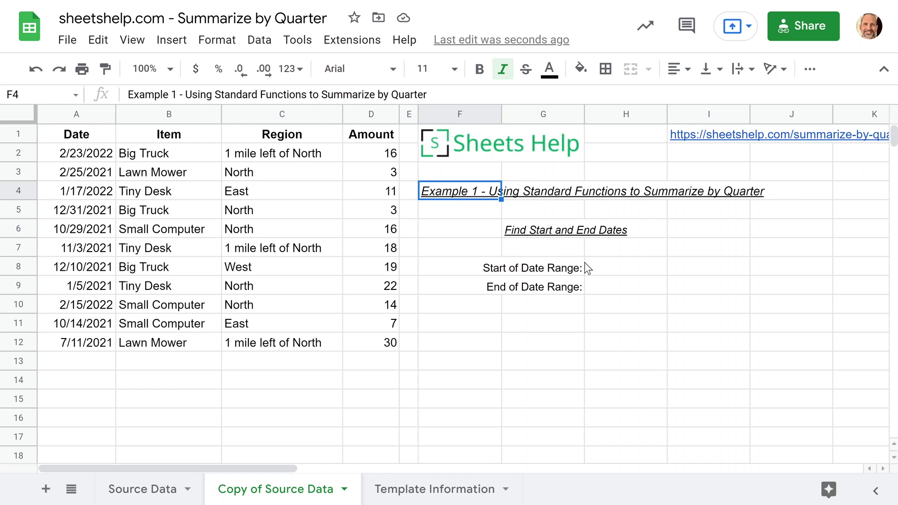
{"action": "left_click", "coordinate": [594, 271]}
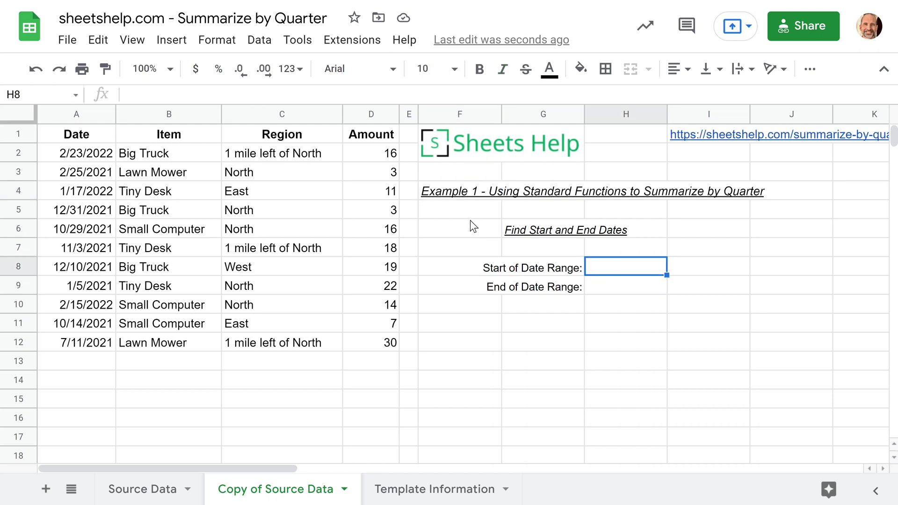
Step: Enter =MIN(A2:A12) in H8 so it returns 1/5/2021
{"action": "type", "text": "="}
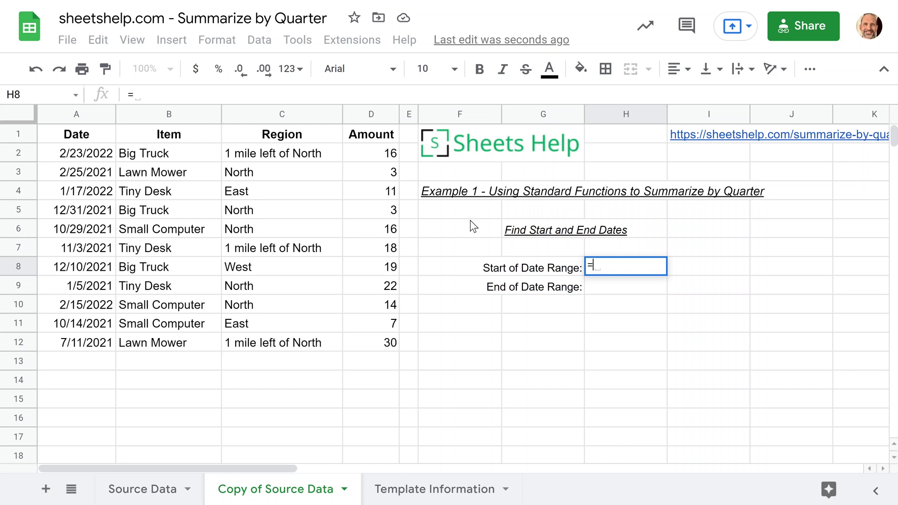
{"action": "type", "text": "MIN"}
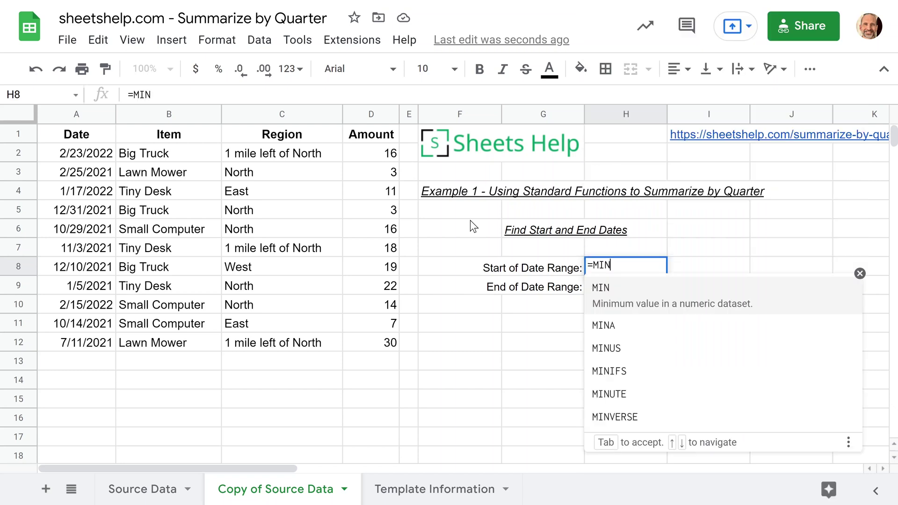
{"action": "type", "text": "("}
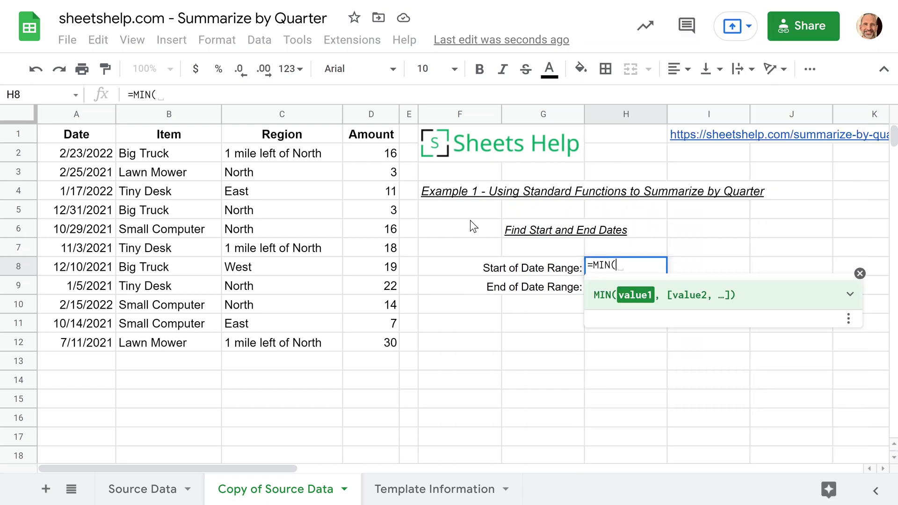
{"action": "left_click_drag", "start_coordinate": [70, 150], "coordinate": [72, 346]}
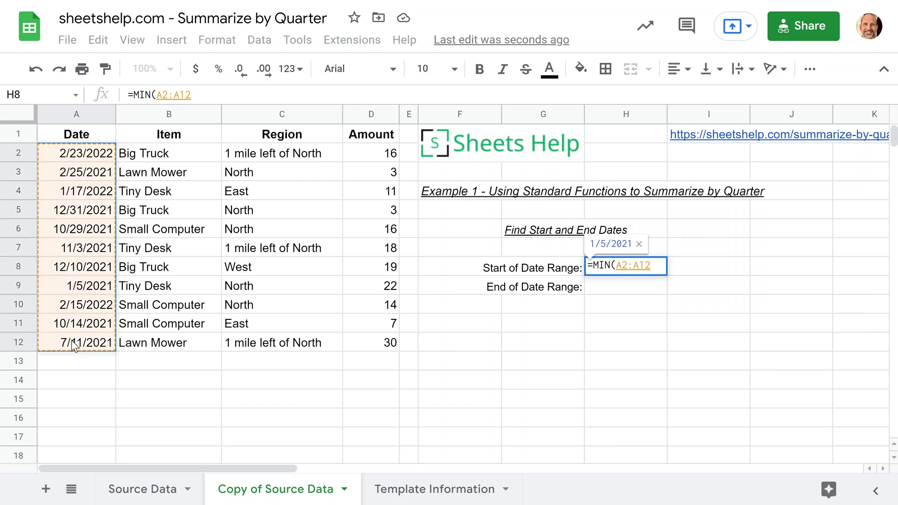
{"action": "type", "text": ")"}
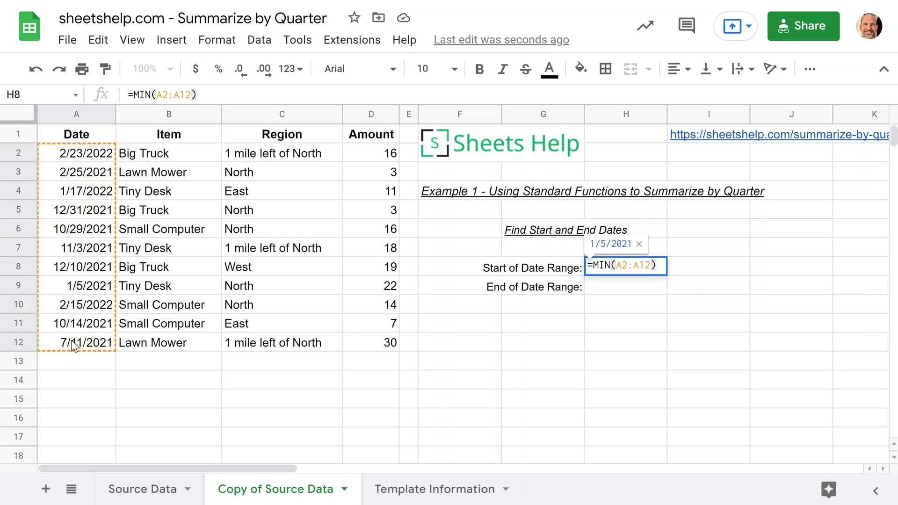
{"action": "key", "text": "Return"}
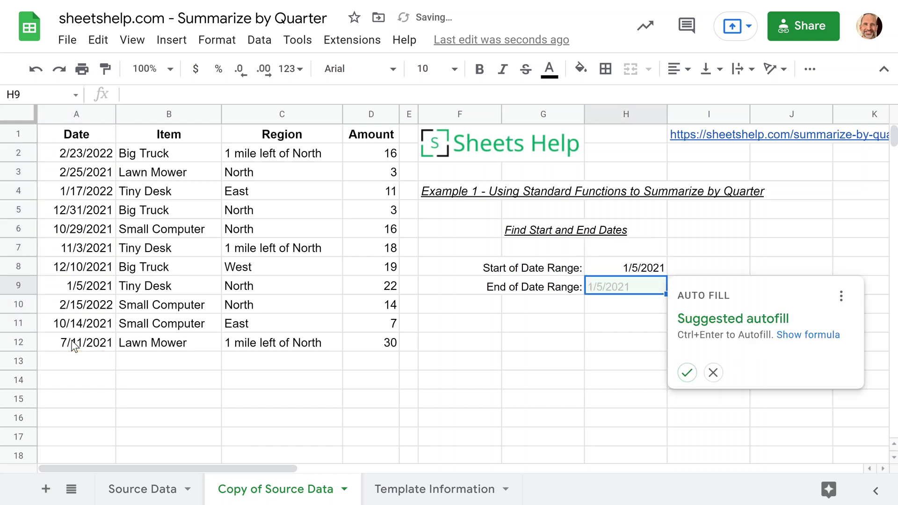
Step: Dismiss the autofill suggestion and enter =MAX(A2:A12) in H9, returning 2/23/2022
{"action": "left_click", "coordinate": [713, 373]}
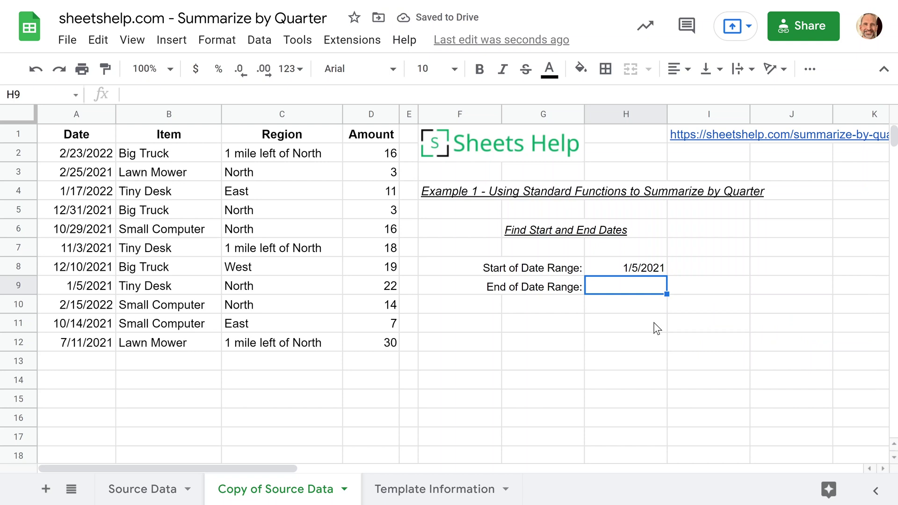
{"action": "left_click", "coordinate": [620, 265]}
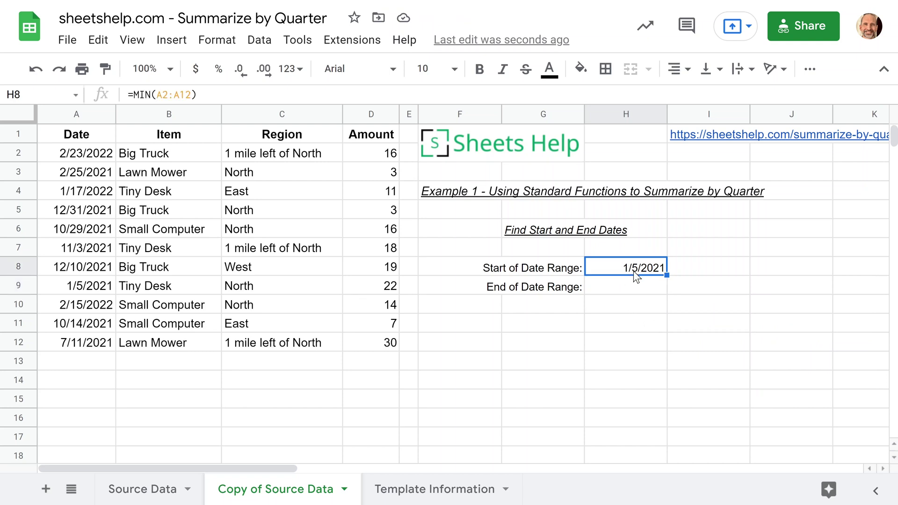
{"action": "left_click", "coordinate": [636, 287]}
{"action": "type", "text": "="}
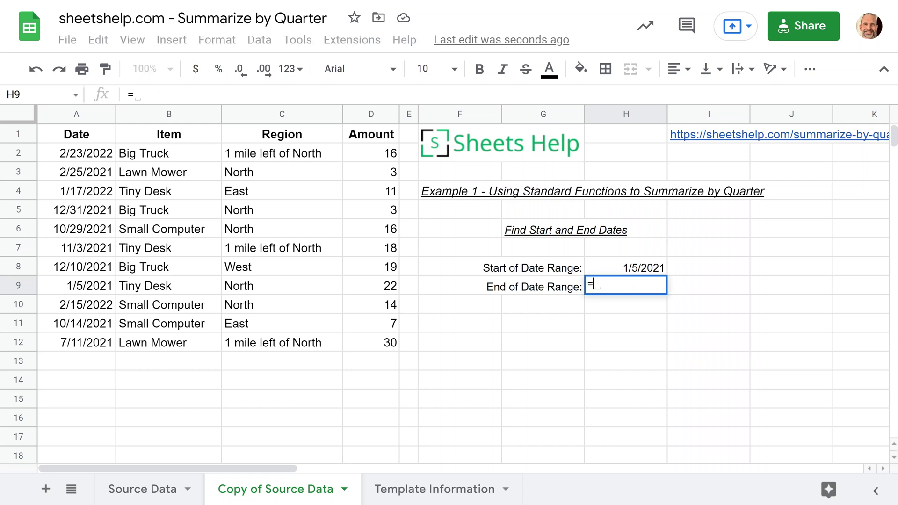
{"action": "type", "text": "MAX("}
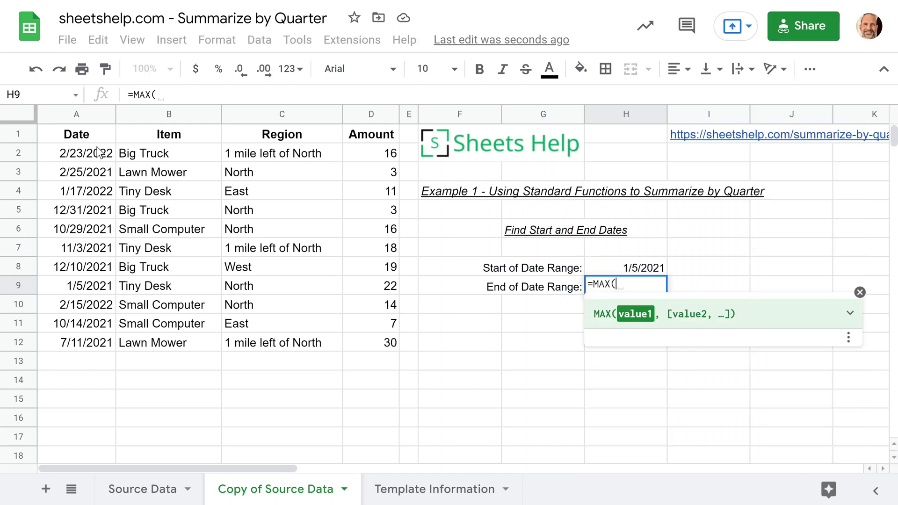
{"action": "left_click_drag", "start_coordinate": [99, 153], "coordinate": [79, 354]}
{"action": "key", "text": "Return"}
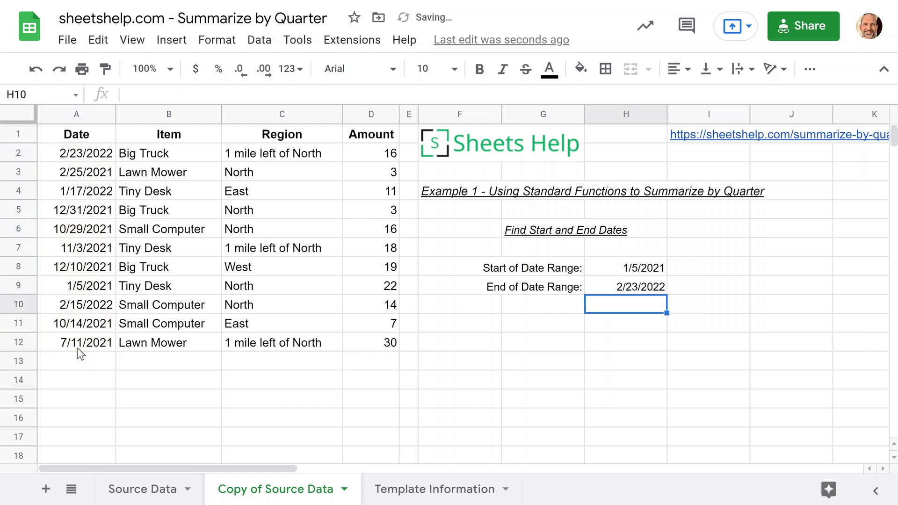
{"action": "left_click", "coordinate": [603, 290]}
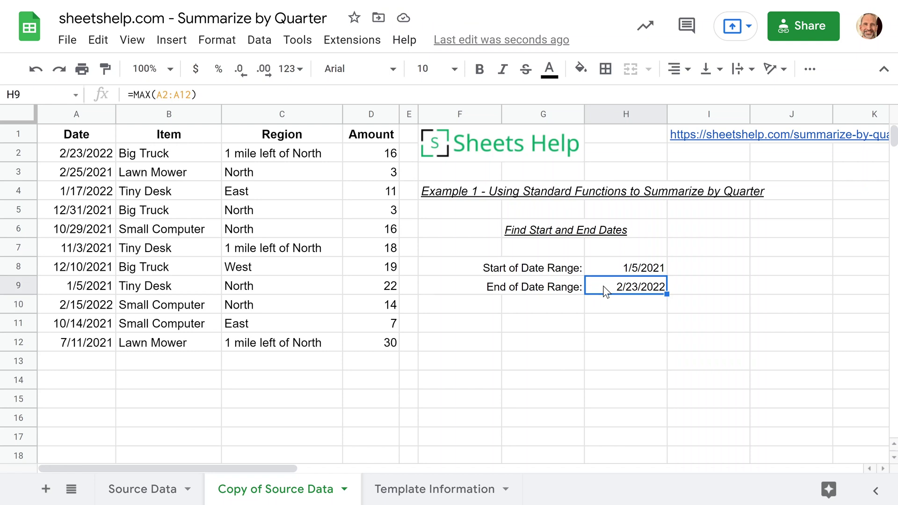
{"action": "left_click", "coordinate": [546, 320]}
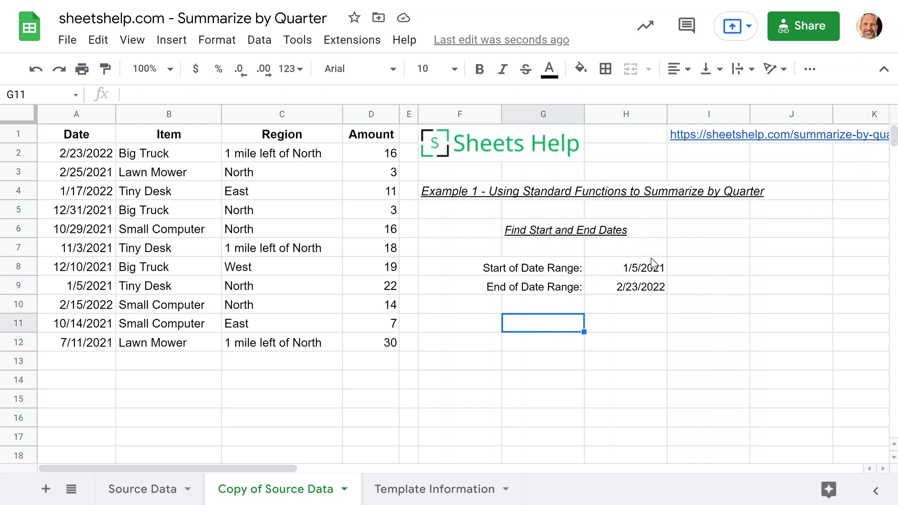
Step: Paste the heading into G11 and insert 'Quarter' before 'Start' in its text
{"action": "left_click", "coordinate": [653, 270]}
{"action": "left_click", "coordinate": [651, 286]}
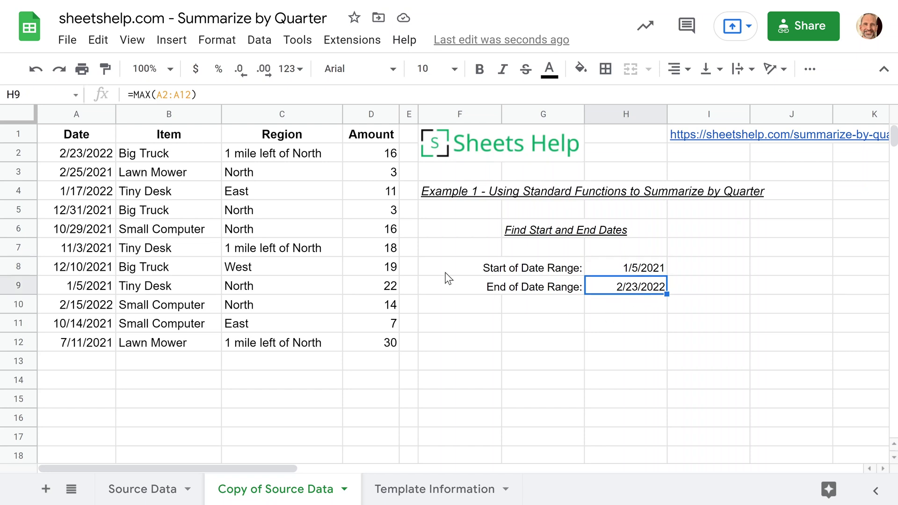
{"action": "left_click", "coordinate": [519, 330]}
{"action": "type", "text": "Construct a Table Listing Start and End Dates"}
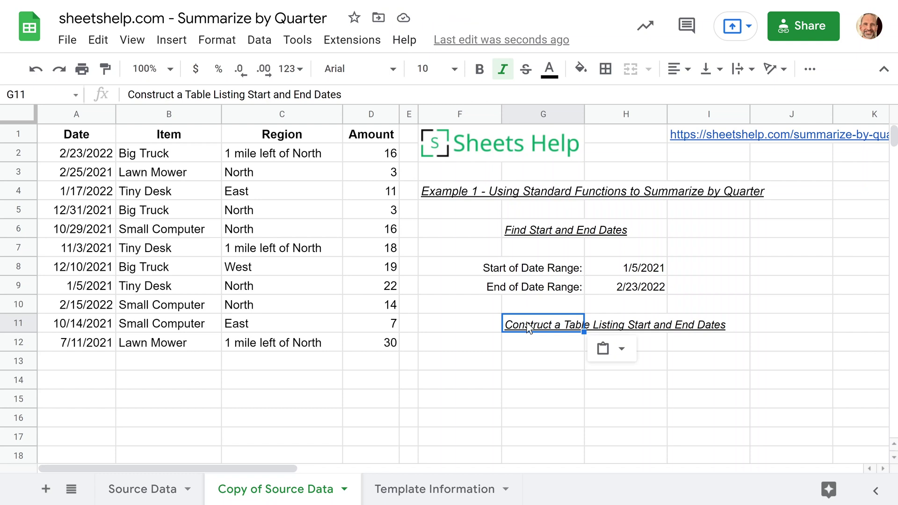
{"action": "double_click", "coordinate": [593, 325]}
{"action": "type", "text": "Quar"}
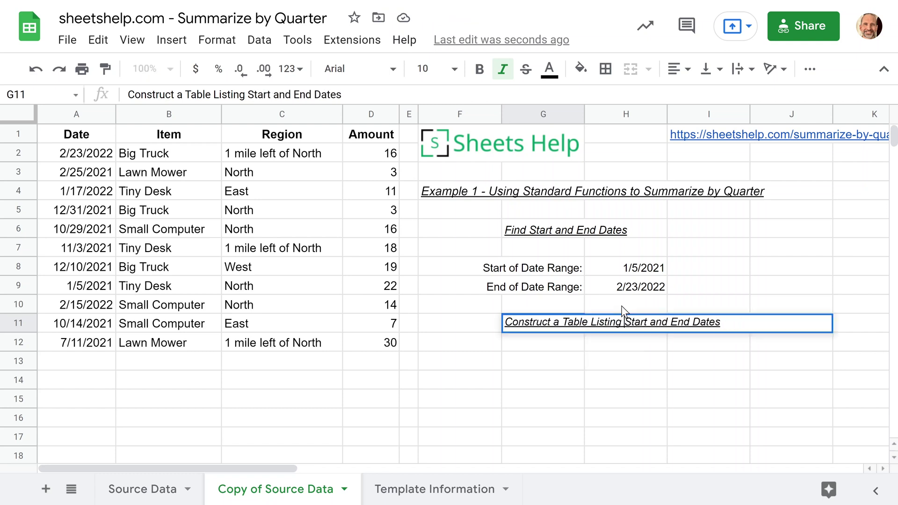
{"action": "type", "text": "ter"}
{"action": "key", "text": "Return"}
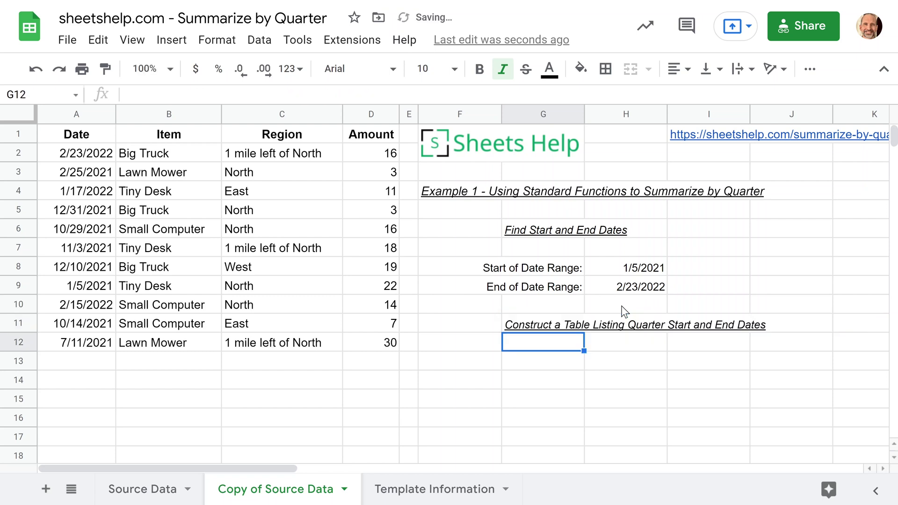
Step: Copy the heading cell, glance at the Source Data sheet, and return to Copy of Source Data
{"action": "left_click", "coordinate": [531, 326]}
{"action": "key", "text": "ctrl+c"}
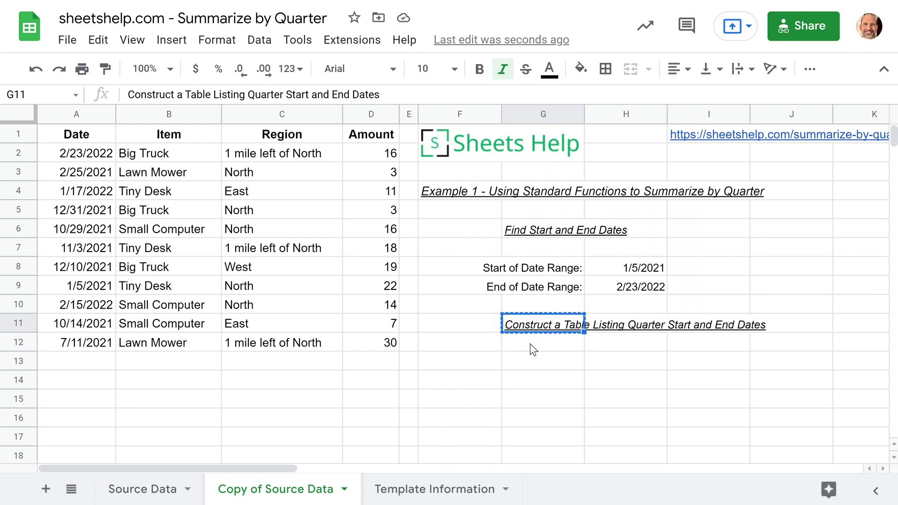
{"action": "left_click", "coordinate": [532, 347]}
{"action": "left_click", "coordinate": [159, 489]}
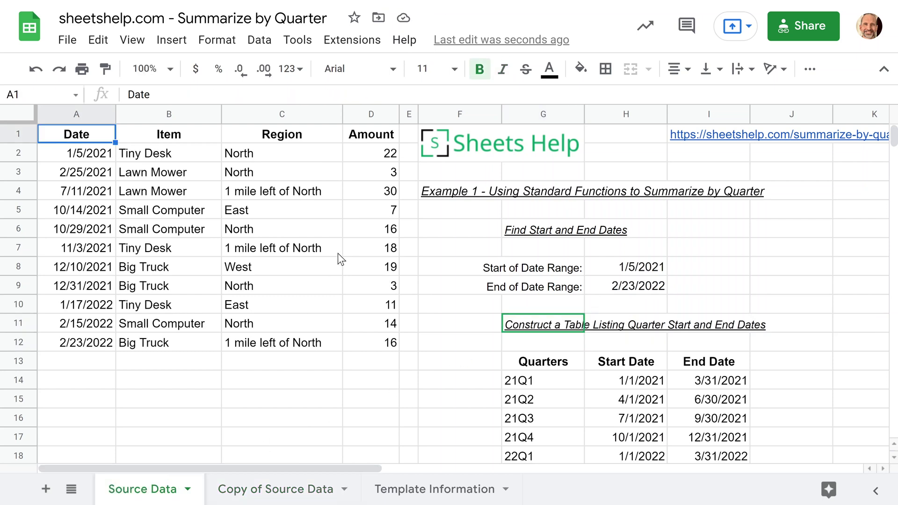
{"action": "scroll", "coordinate": [450, 319], "scroll_direction": "down", "scroll_amount": 10}
{"action": "scroll", "coordinate": [451, 319], "scroll_direction": "up", "scroll_amount": 10}
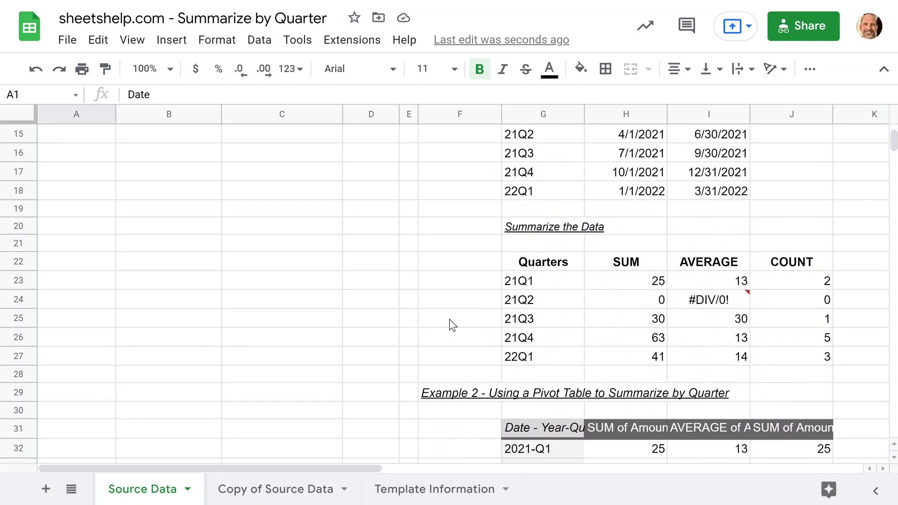
{"action": "left_click", "coordinate": [252, 491]}
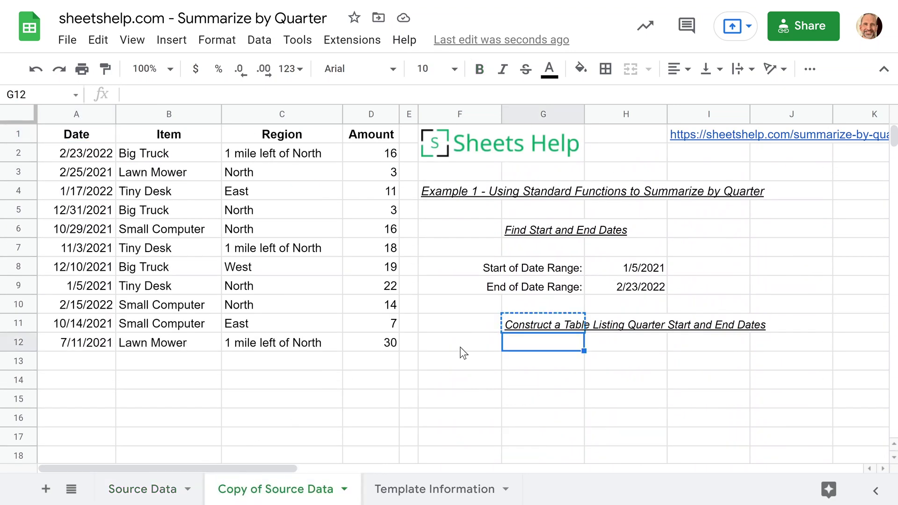
Step: Paste Quarters, Start Date, End Date headers into G13 and the 21Q1–22Q1 rows into G14
{"action": "left_click", "coordinate": [514, 363]}
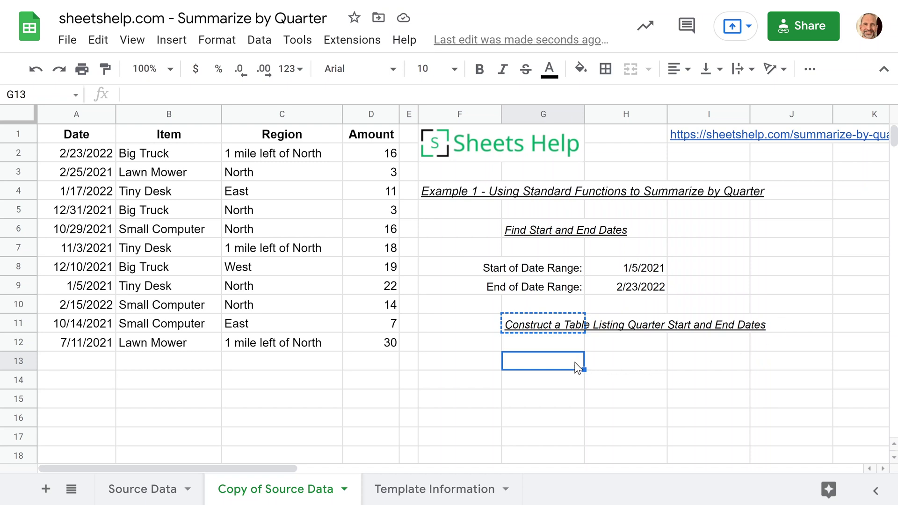
{"action": "key", "text": "ctrl+v"}
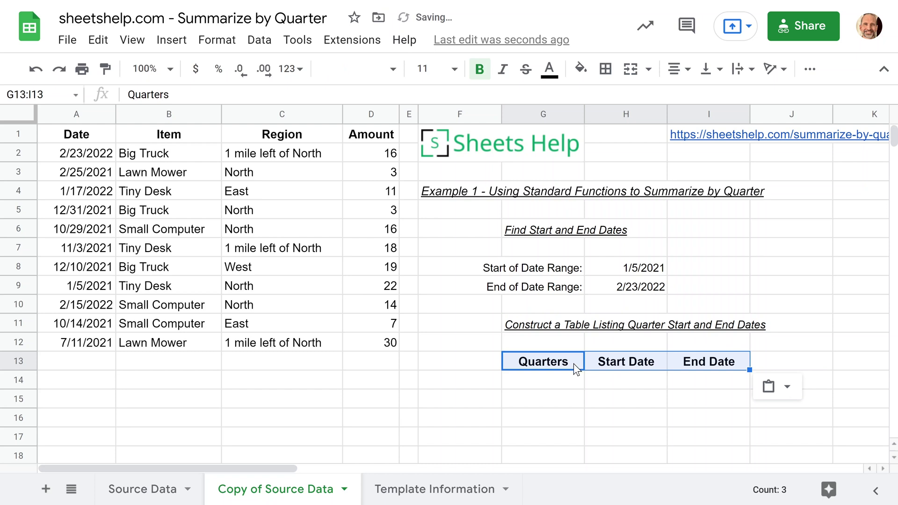
{"action": "left_click", "coordinate": [566, 384]}
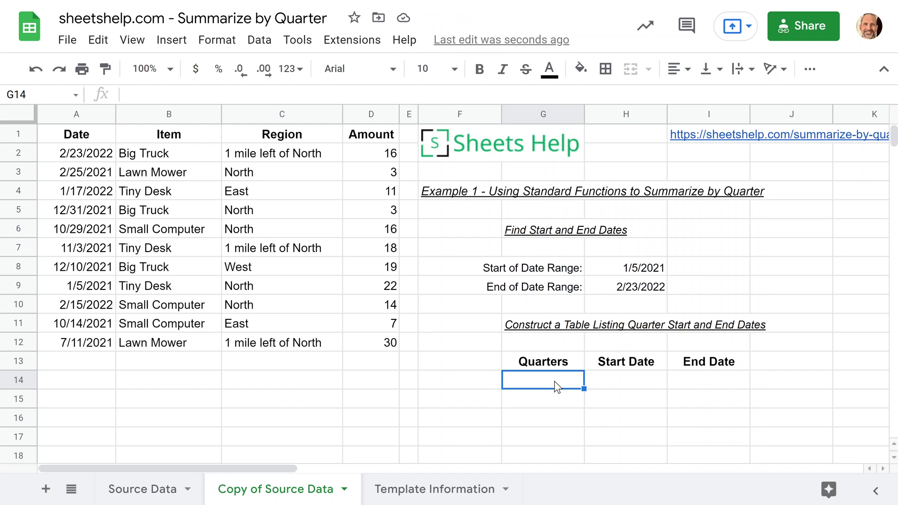
{"action": "key", "text": "ctrl+v"}
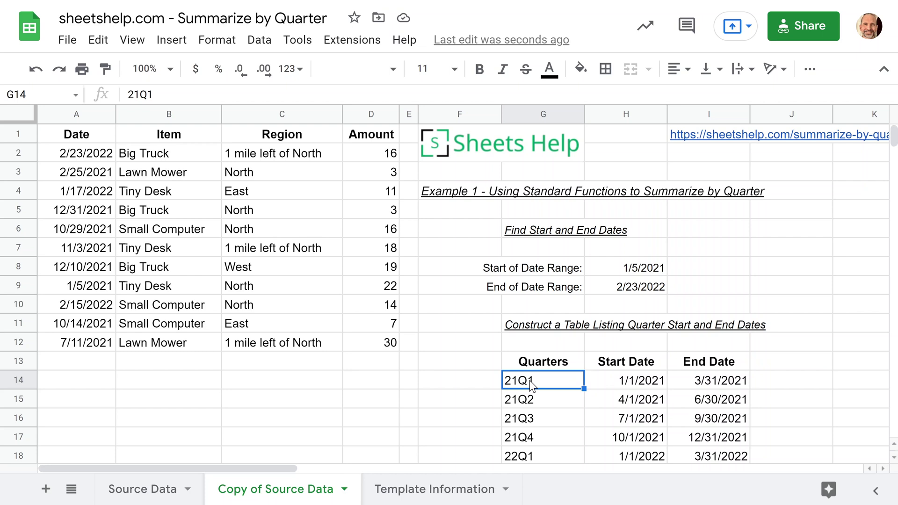
{"action": "left_click", "coordinate": [617, 380]}
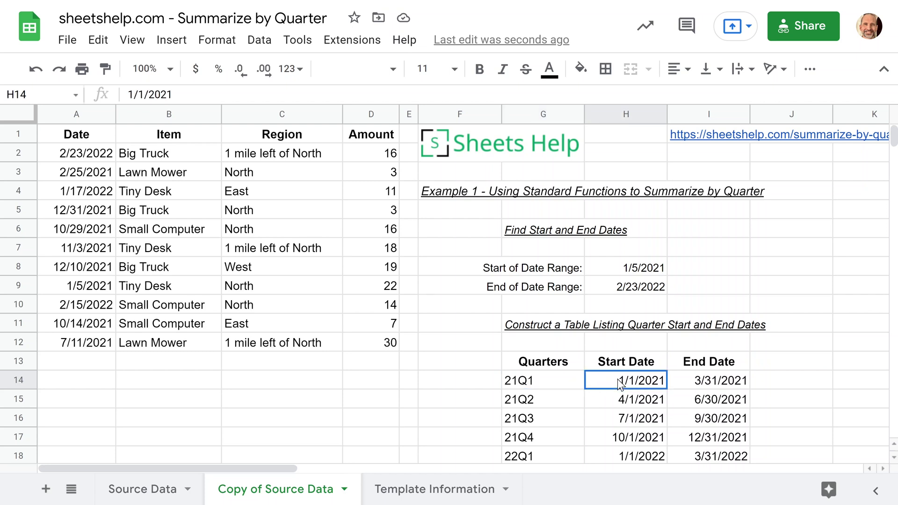
{"action": "left_click", "coordinate": [691, 387]}
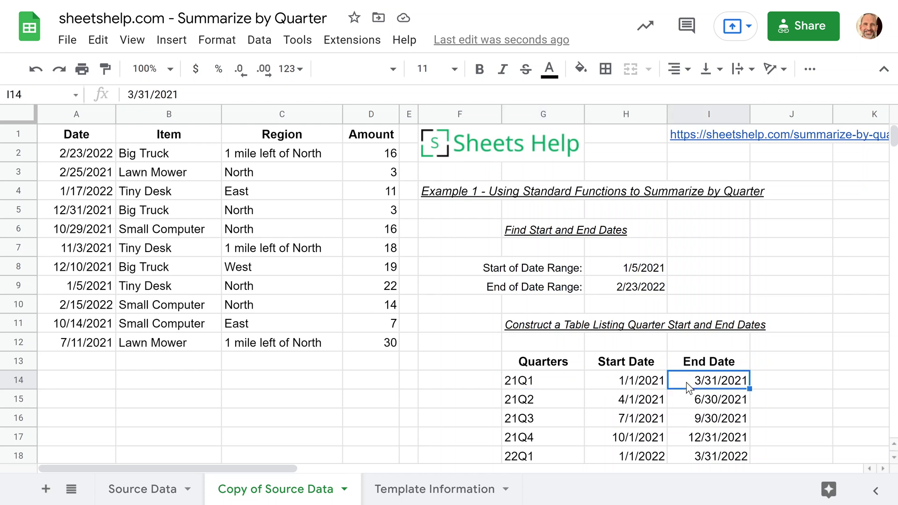
{"action": "left_click", "coordinate": [657, 400]}
{"action": "left_click", "coordinate": [693, 403]}
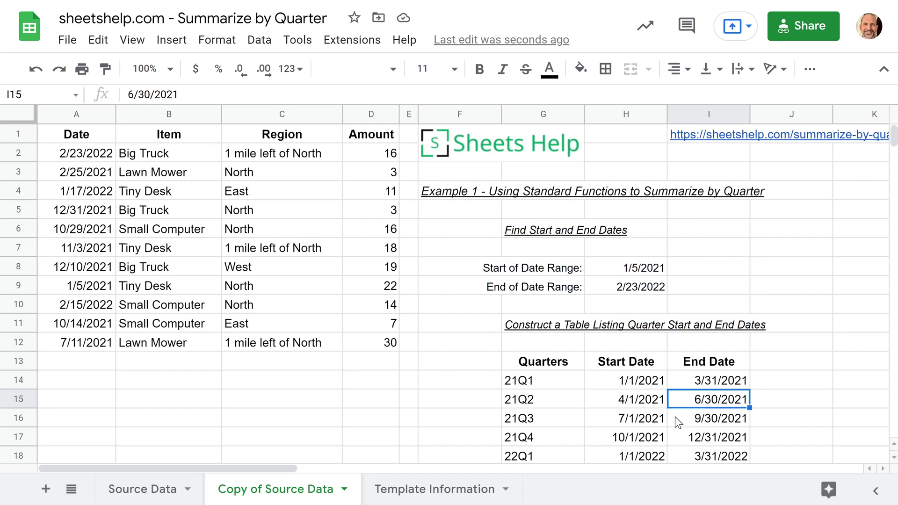
{"action": "left_click", "coordinate": [660, 424]}
{"action": "left_click", "coordinate": [688, 424]}
{"action": "left_click", "coordinate": [661, 439]}
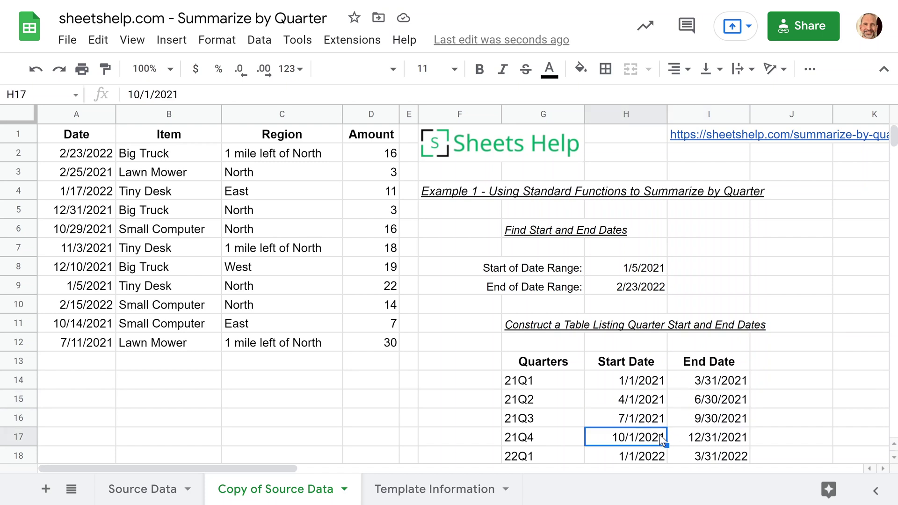
{"action": "scroll", "coordinate": [658, 437], "scroll_direction": "down", "scroll_amount": 3}
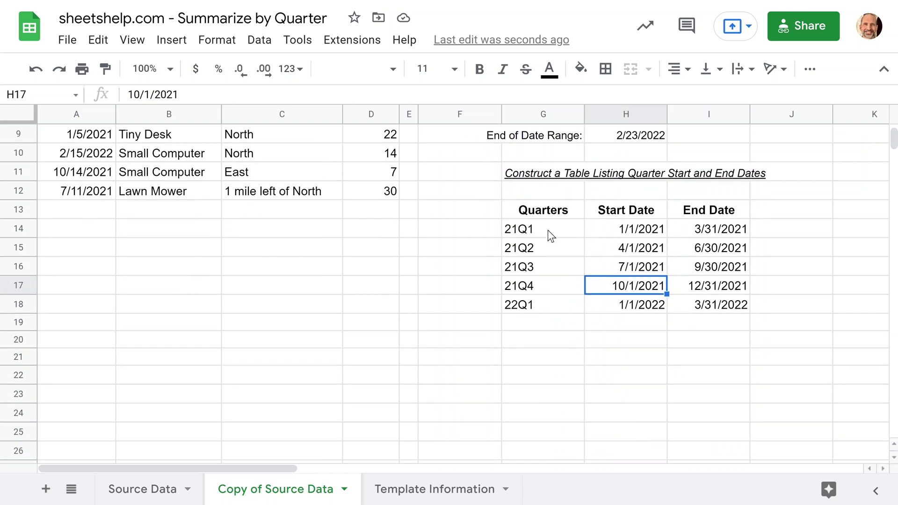
{"action": "left_click", "coordinate": [546, 233]}
{"action": "left_click", "coordinate": [548, 253]}
{"action": "left_click", "coordinate": [548, 266]}
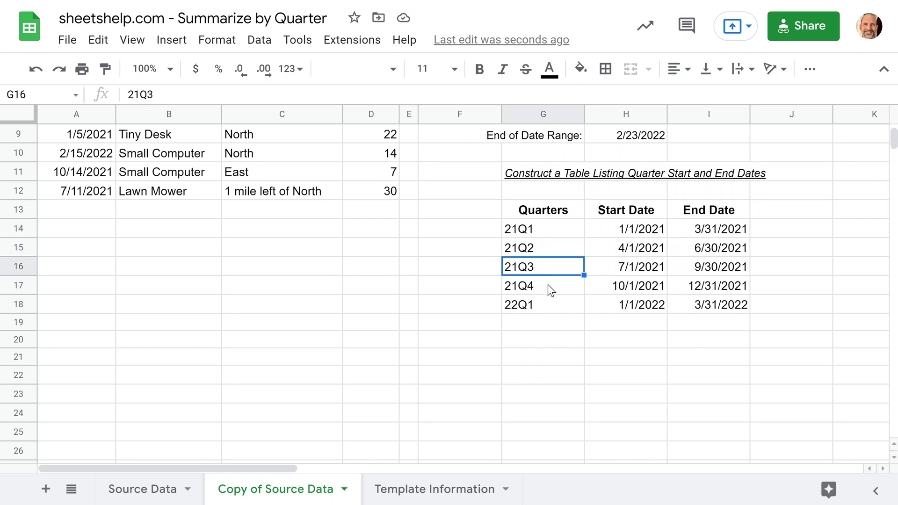
{"action": "left_click", "coordinate": [549, 286]}
{"action": "scroll", "coordinate": [373, 227], "scroll_direction": "up", "scroll_amount": 3}
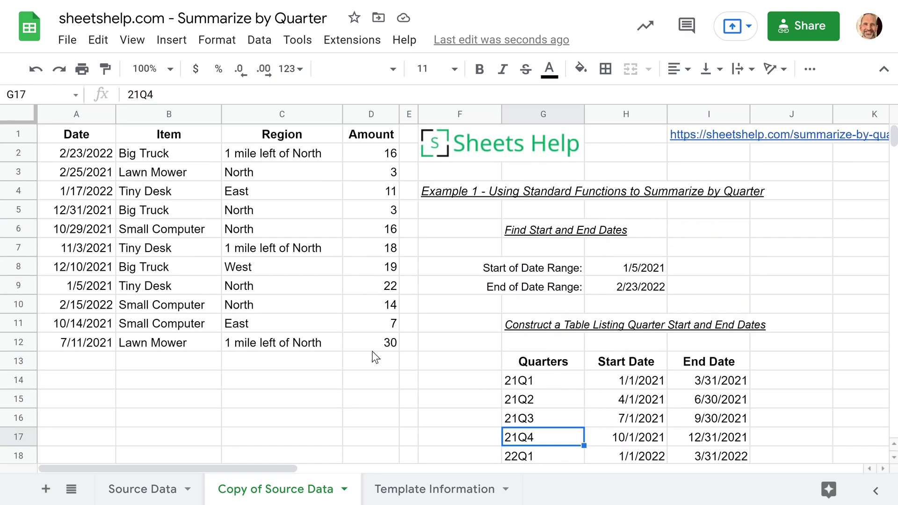
{"action": "left_click_drag", "start_coordinate": [374, 349], "coordinate": [109, 158]}
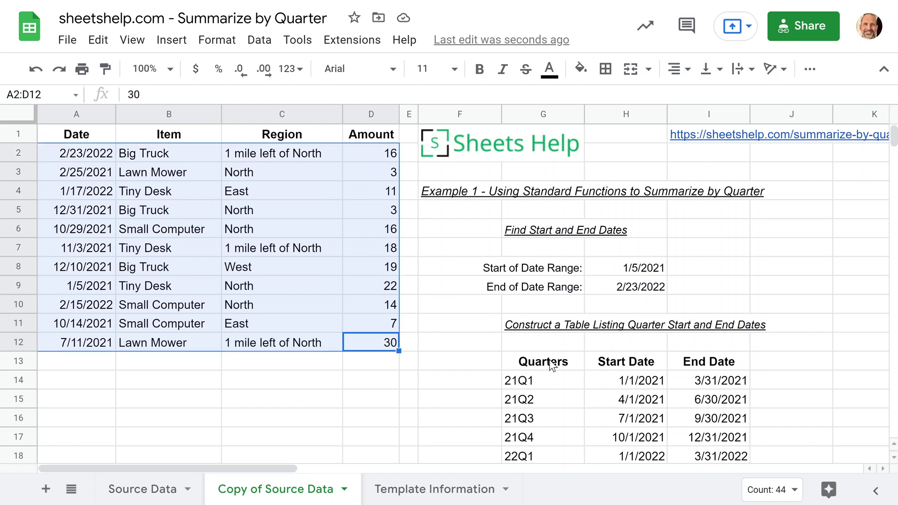
{"action": "left_click", "coordinate": [529, 385]}
{"action": "left_click", "coordinate": [534, 405]}
{"action": "left_click", "coordinate": [533, 419]}
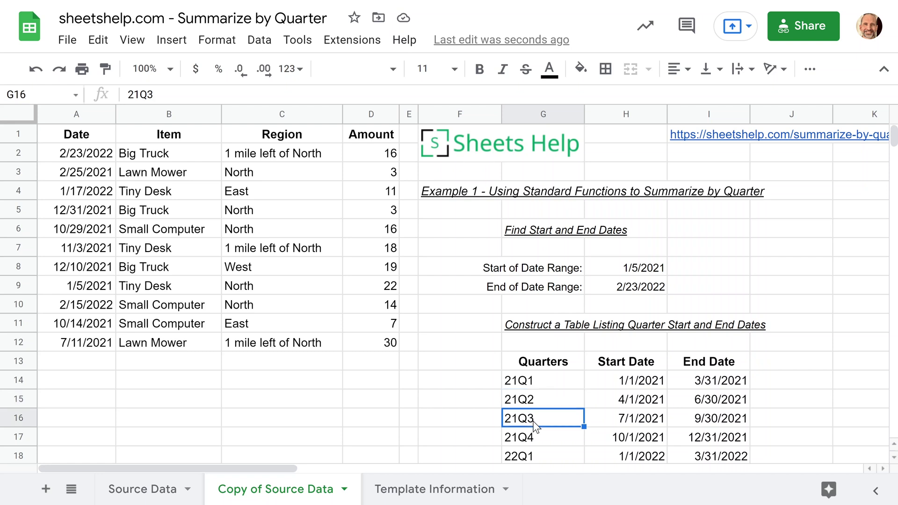
{"action": "left_click", "coordinate": [536, 436]}
{"action": "left_click", "coordinate": [553, 459]}
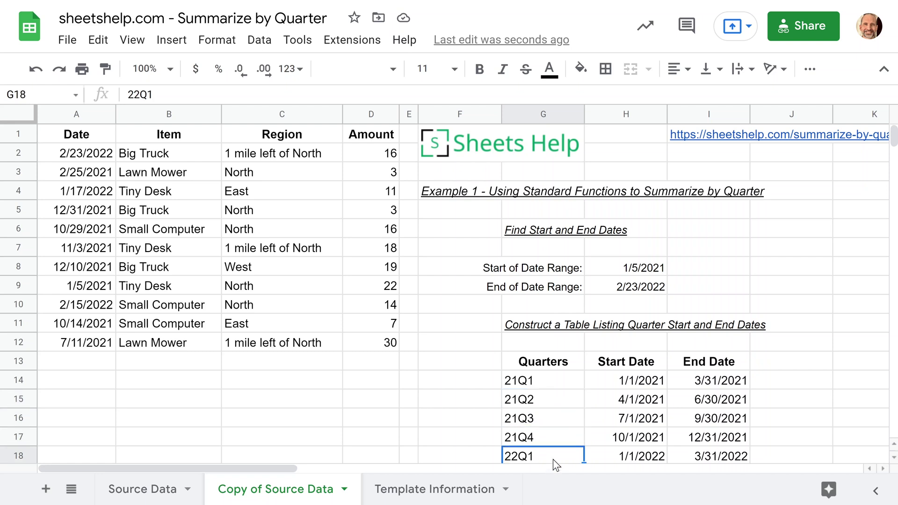
{"action": "left_click", "coordinate": [689, 268]}
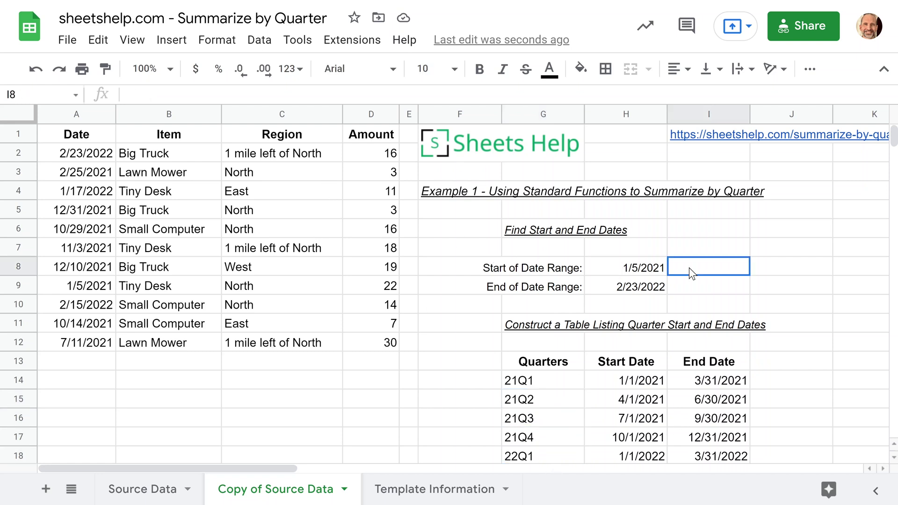
{"action": "left_click_drag", "start_coordinate": [650, 271], "coordinate": [651, 287]}
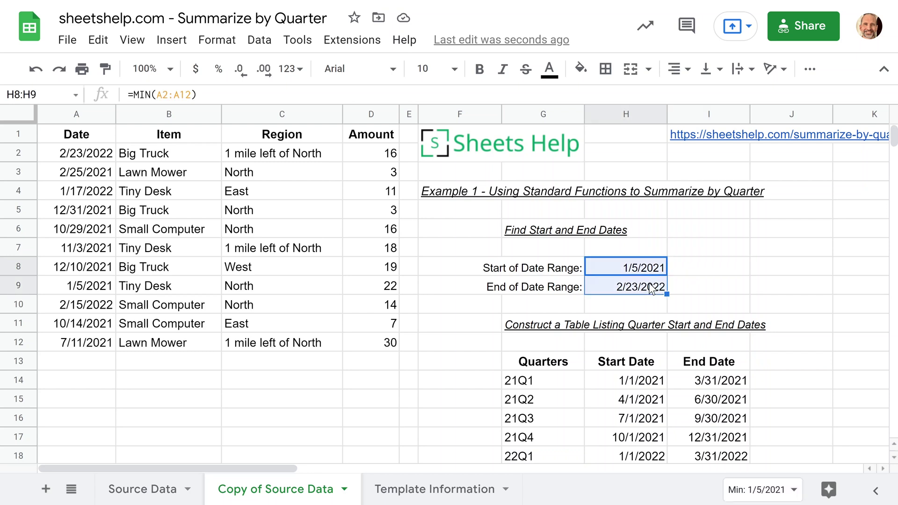
{"action": "left_click", "coordinate": [550, 328]}
{"action": "scroll", "coordinate": [552, 330], "scroll_direction": "down", "scroll_amount": 3}
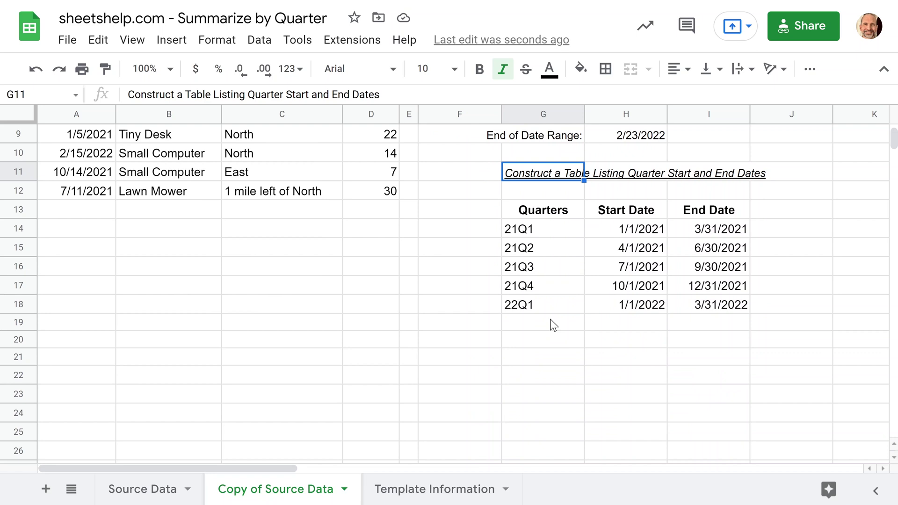
Step: Paste the 'Summarize the Data' heading into G20 and the Quarters, SUM, AVERAGE, COUNT headers into G22
{"action": "left_click", "coordinate": [553, 341]}
{"action": "key", "text": "ctrl+v"}
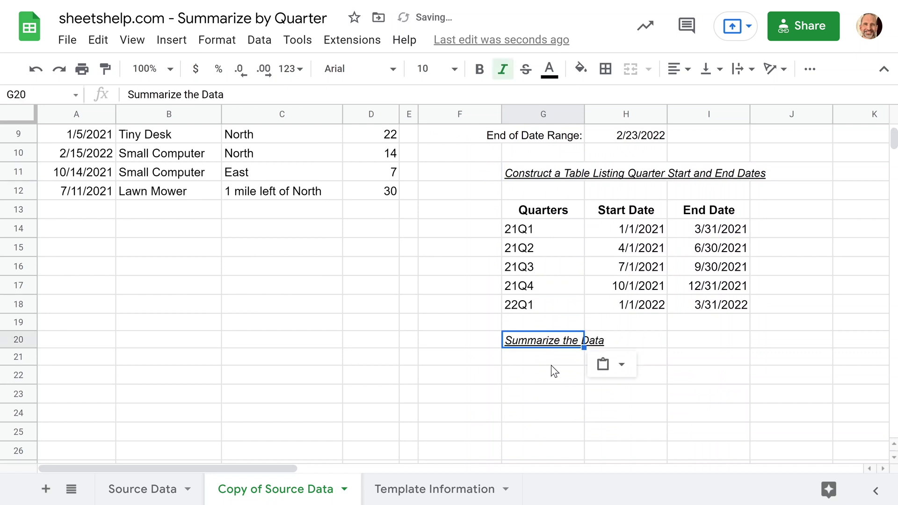
{"action": "left_click", "coordinate": [549, 380]}
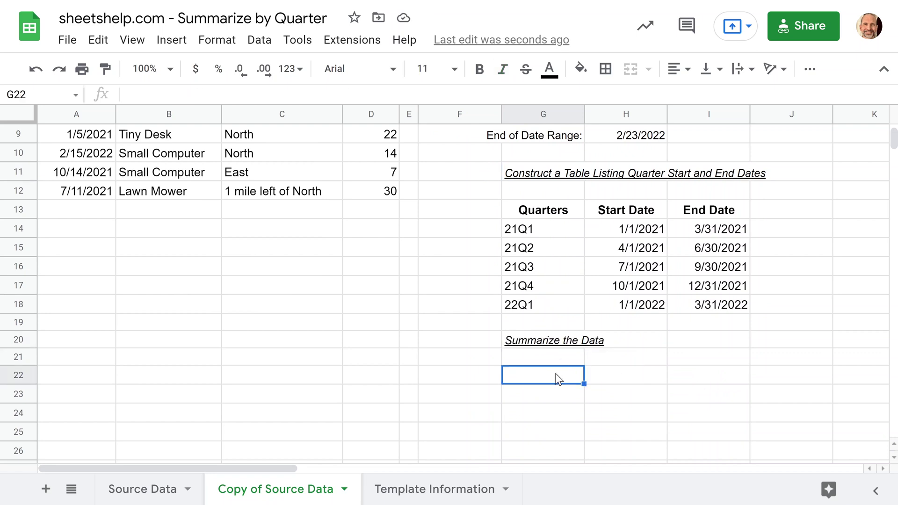
{"action": "key", "text": "ctrl+v"}
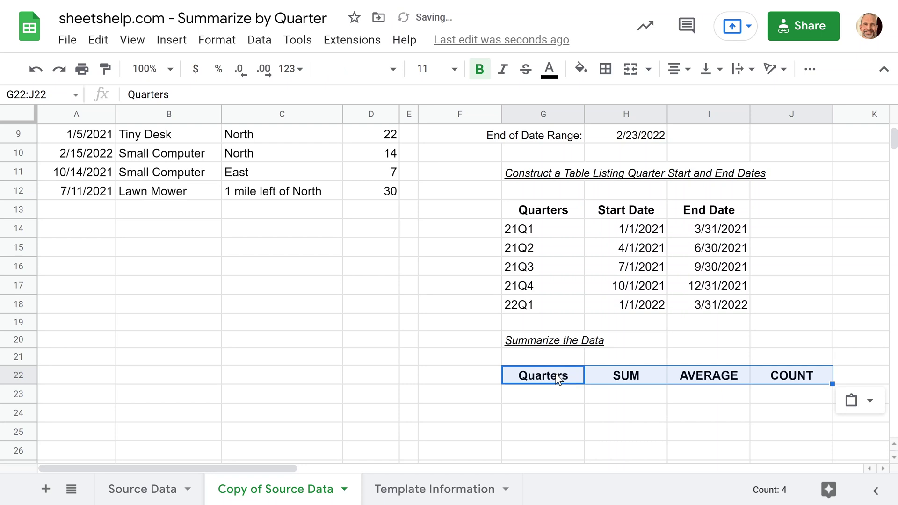
Step: Copy the quarter labels G14:G18 and paste them into G23 under Quarters
{"action": "left_click_drag", "start_coordinate": [544, 240], "coordinate": [545, 307]}
{"action": "key", "text": "ctrl+c"}
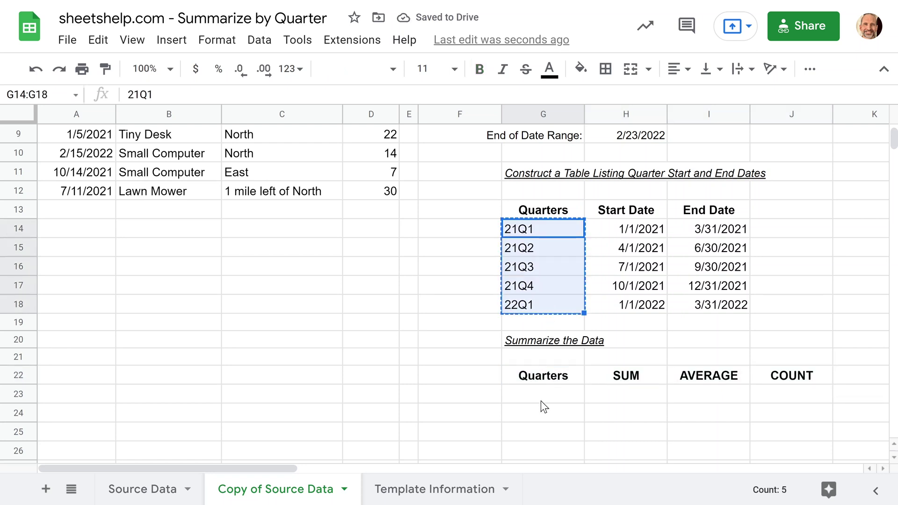
{"action": "left_click", "coordinate": [548, 396]}
{"action": "key", "text": "ctrl+v"}
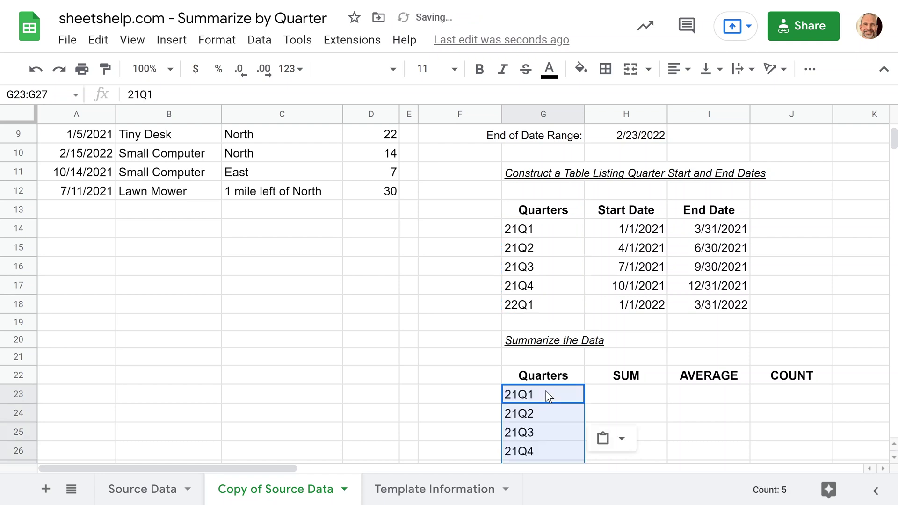
{"action": "scroll", "coordinate": [547, 396], "scroll_direction": "down", "scroll_amount": 3}
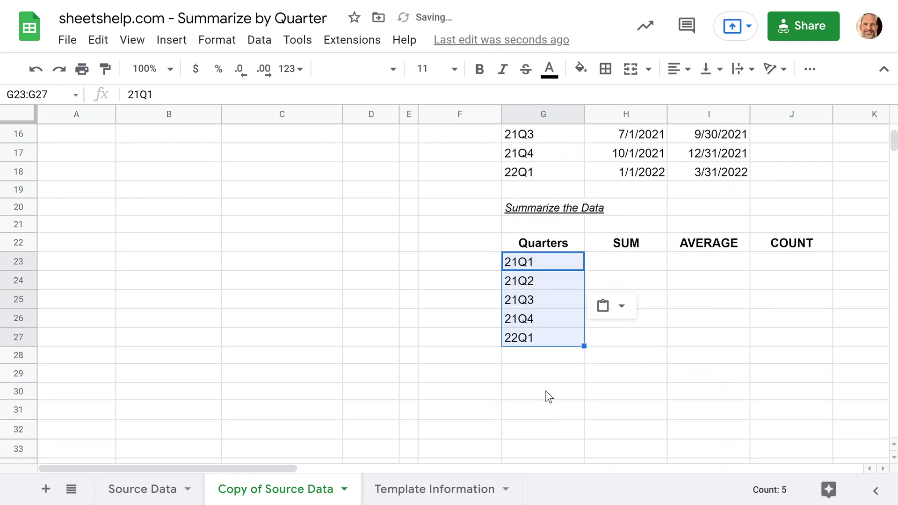
{"action": "left_click", "coordinate": [886, 468]}
{"action": "left_click", "coordinate": [886, 469]}
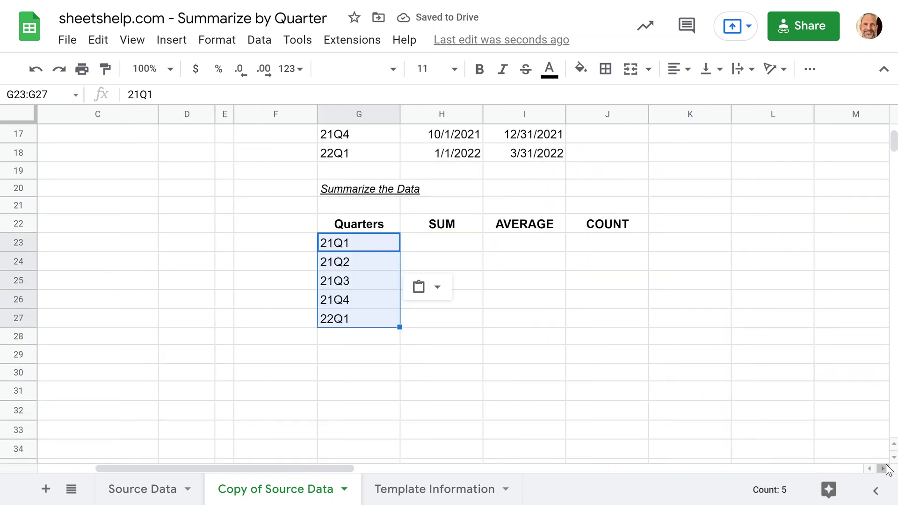
{"action": "left_click", "coordinate": [454, 241]}
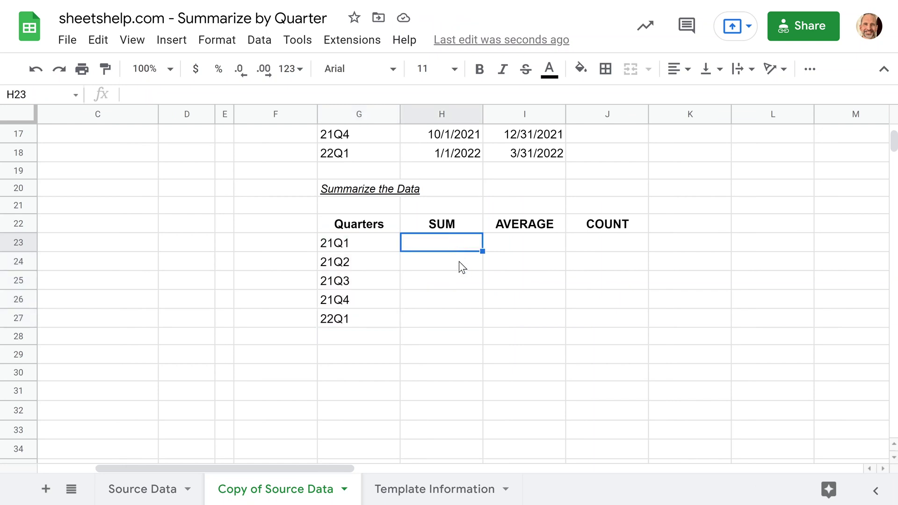
{"action": "scroll", "coordinate": [459, 263], "scroll_direction": "up", "scroll_amount": 2}
{"action": "scroll", "coordinate": [461, 267], "scroll_direction": "up", "scroll_amount": 1}
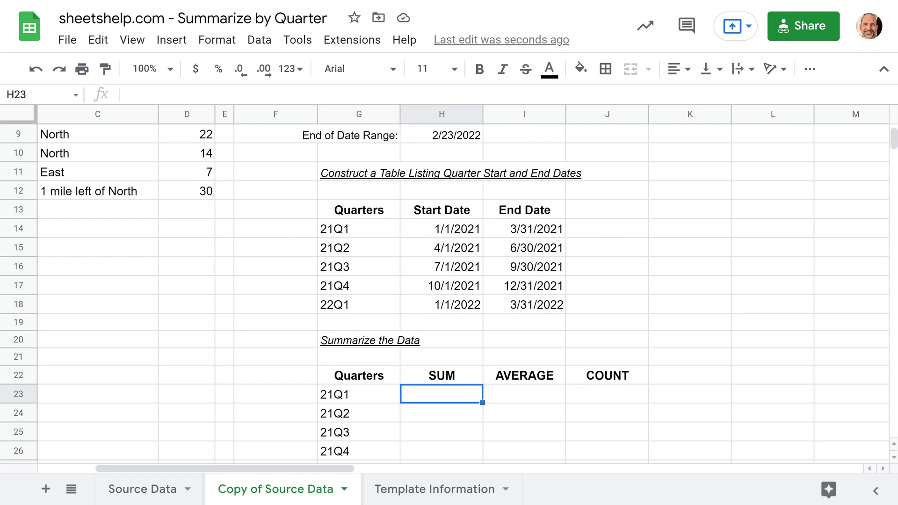
{"action": "left_click", "coordinate": [893, 459]}
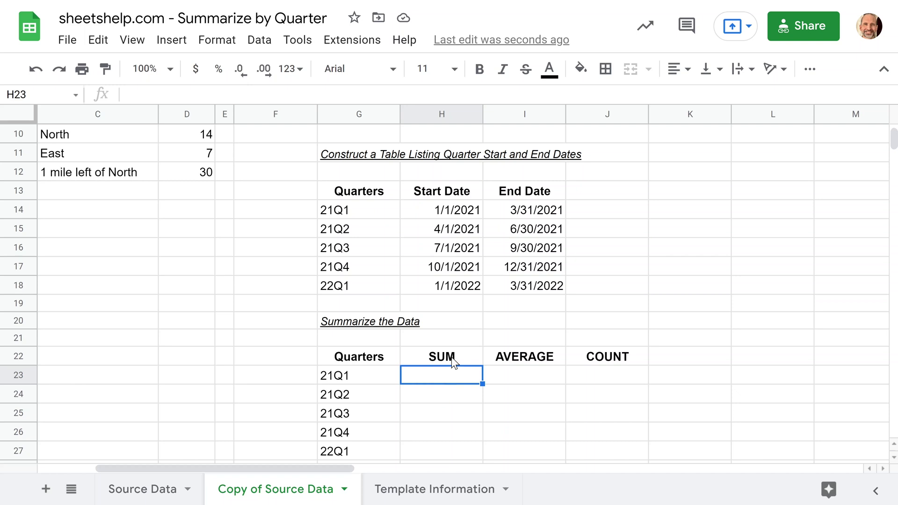
{"action": "left_click", "coordinate": [198, 140]}
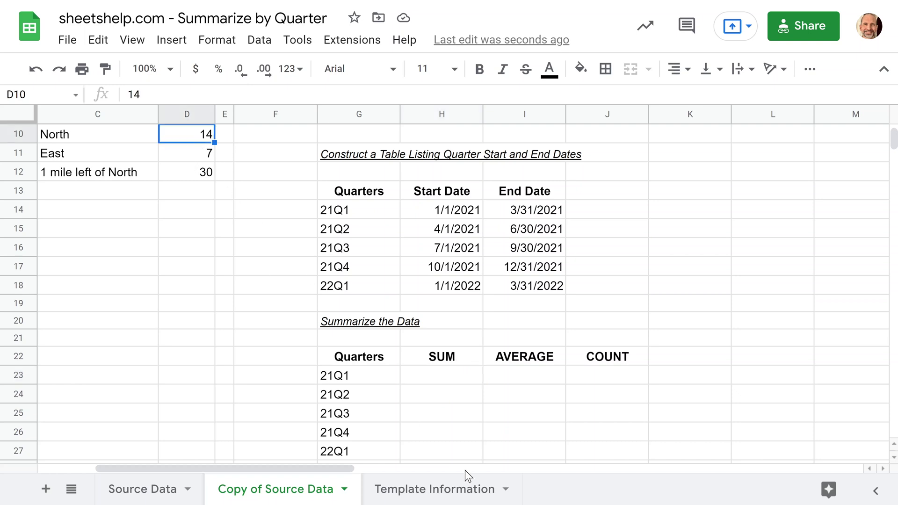
{"action": "left_click_drag", "start_coordinate": [349, 468], "coordinate": [258, 467]}
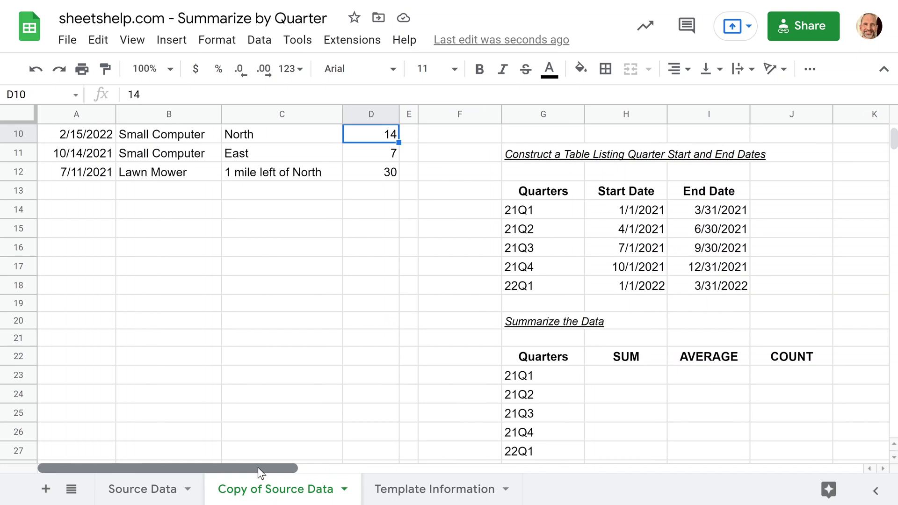
{"action": "scroll", "coordinate": [220, 299], "scroll_direction": "up", "scroll_amount": 3}
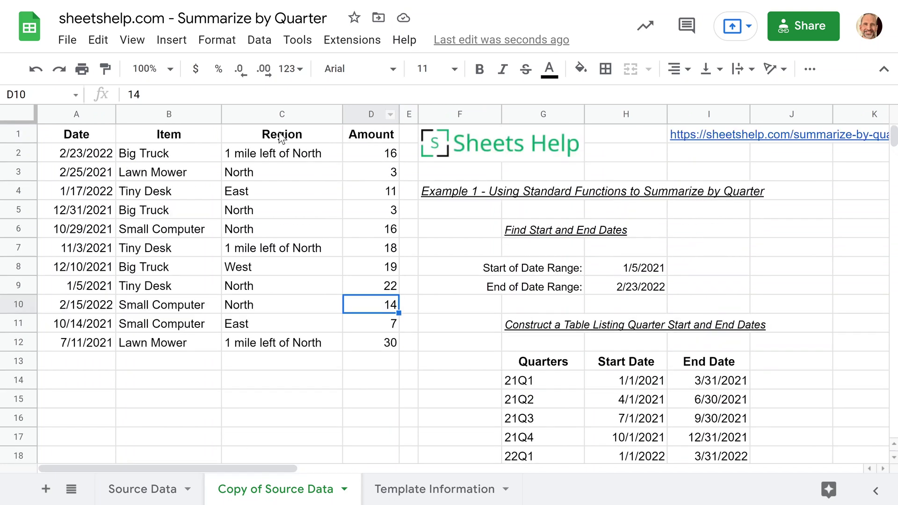
{"action": "left_click_drag", "start_coordinate": [369, 135], "coordinate": [367, 336]}
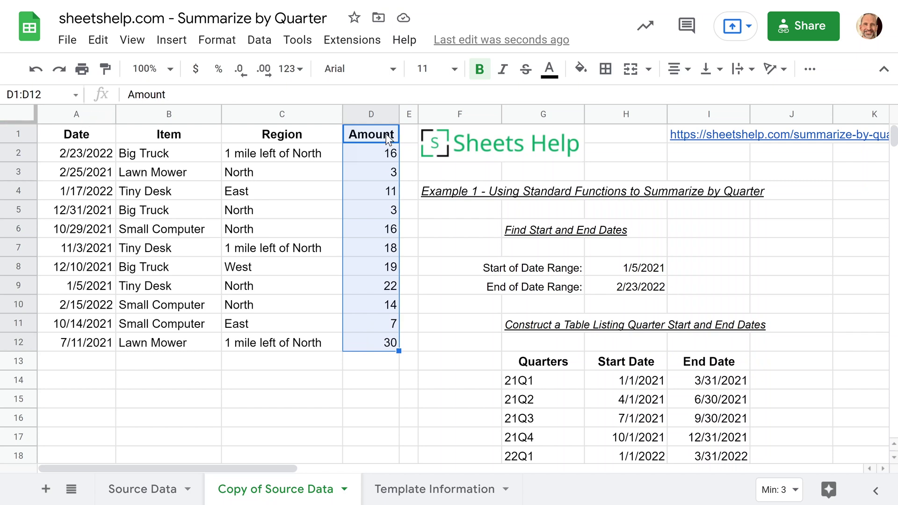
{"action": "left_click_drag", "start_coordinate": [387, 138], "coordinate": [378, 348]}
{"action": "scroll", "coordinate": [397, 350], "scroll_direction": "down", "scroll_amount": 3}
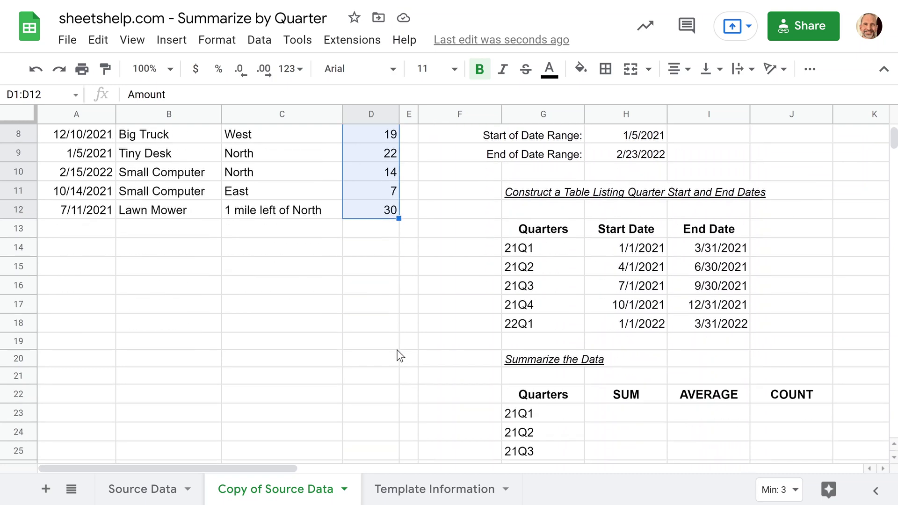
{"action": "scroll", "coordinate": [397, 356], "scroll_direction": "down", "scroll_amount": 3}
{"action": "scroll", "coordinate": [408, 357], "scroll_direction": "up", "scroll_amount": 3}
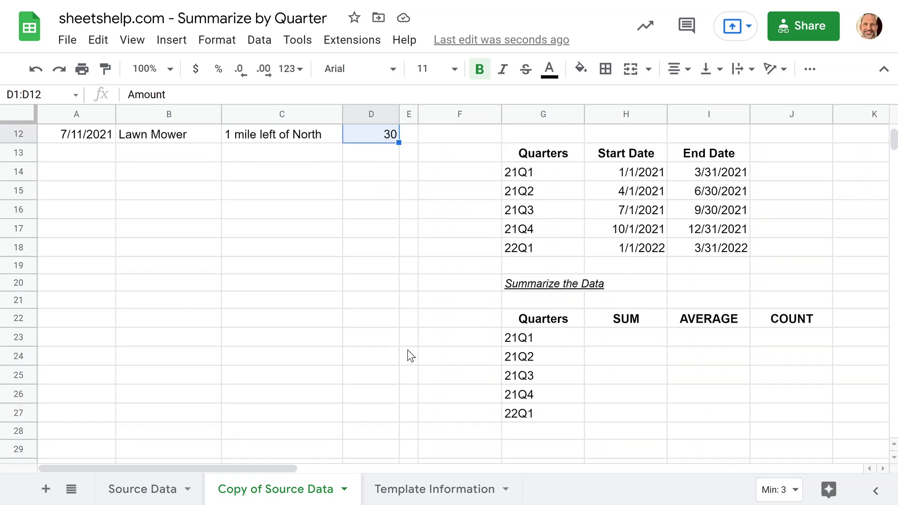
{"action": "left_click", "coordinate": [636, 401]}
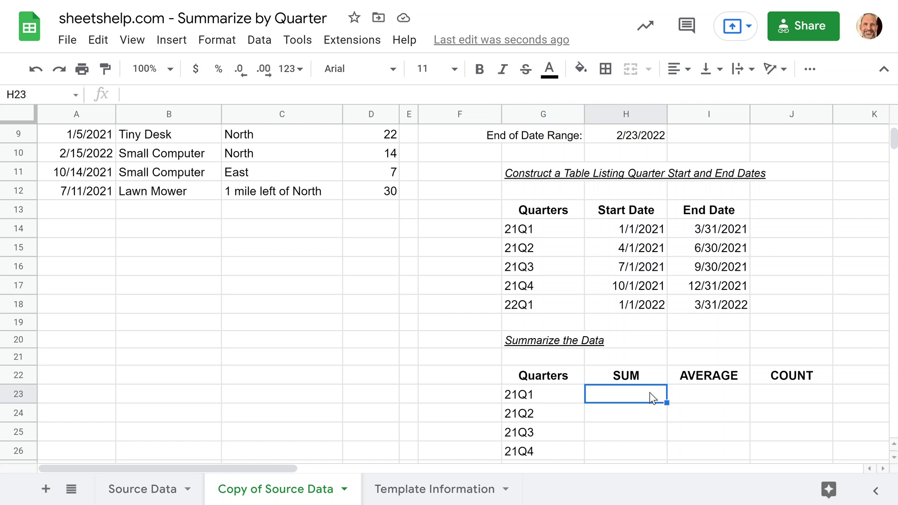
Step: Paste the SUMIFS into H23 and change its ranges' end rows from 21 to 12
{"action": "key", "text": "ctrl+v"}
{"action": "key", "text": "F2"}
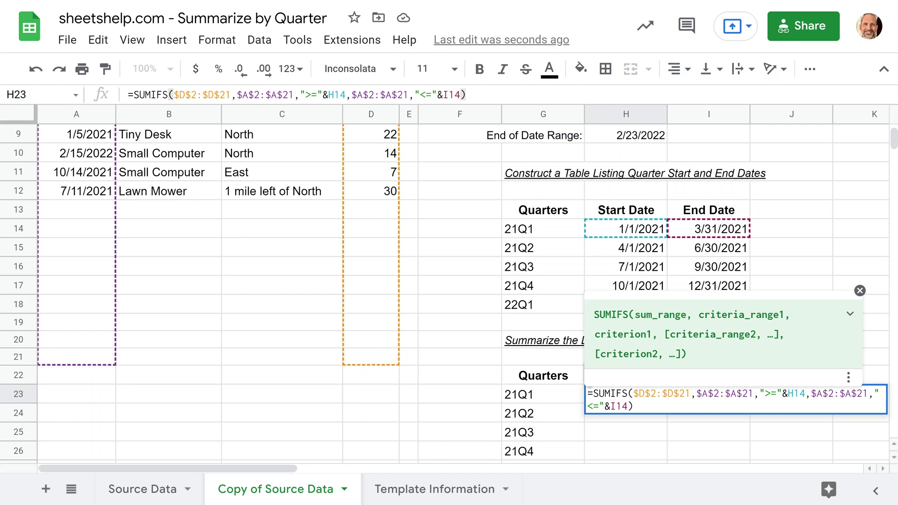
{"action": "left_click_drag", "start_coordinate": [679, 393], "coordinate": [753, 393]}
{"action": "type", "text": "12"}
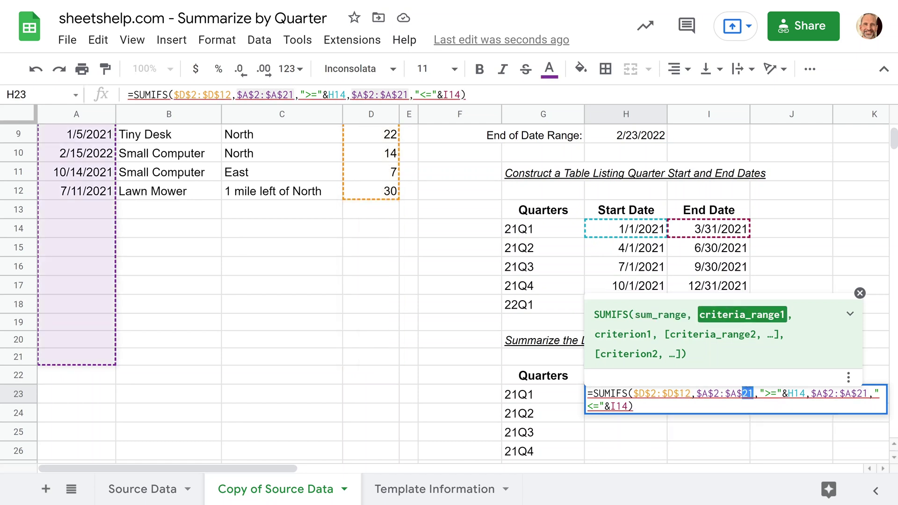
{"action": "type", "text": "12"}
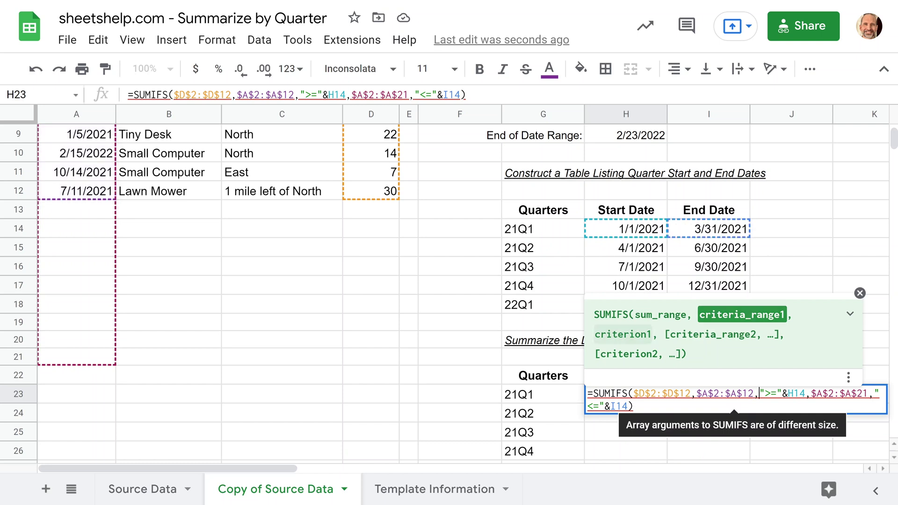
{"action": "left_click", "coordinate": [859, 394]}
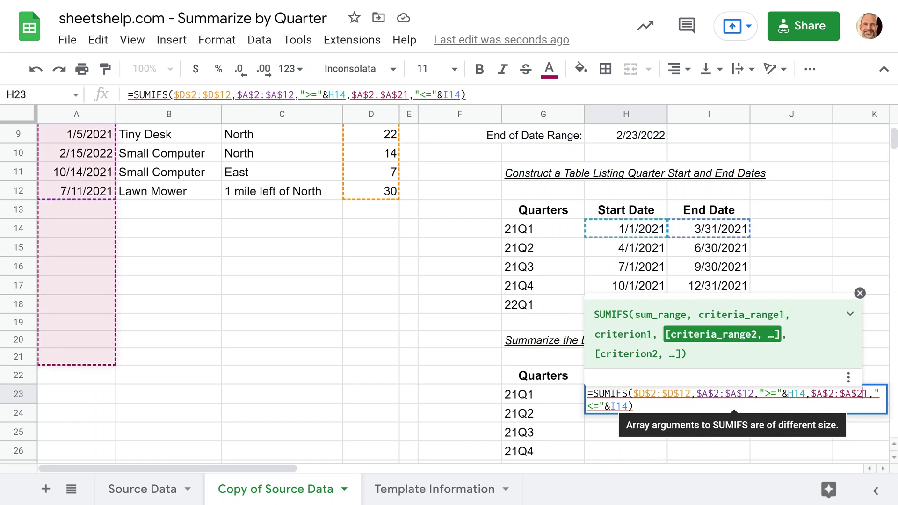
{"action": "left_click_drag", "start_coordinate": [858, 394], "coordinate": [868, 393]}
{"action": "type", "text": "12"}
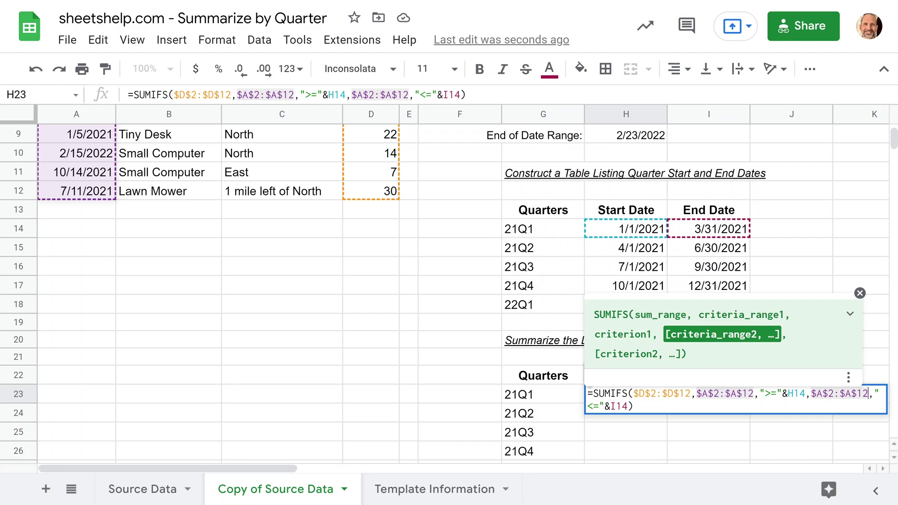
{"action": "left_click", "coordinate": [621, 393]}
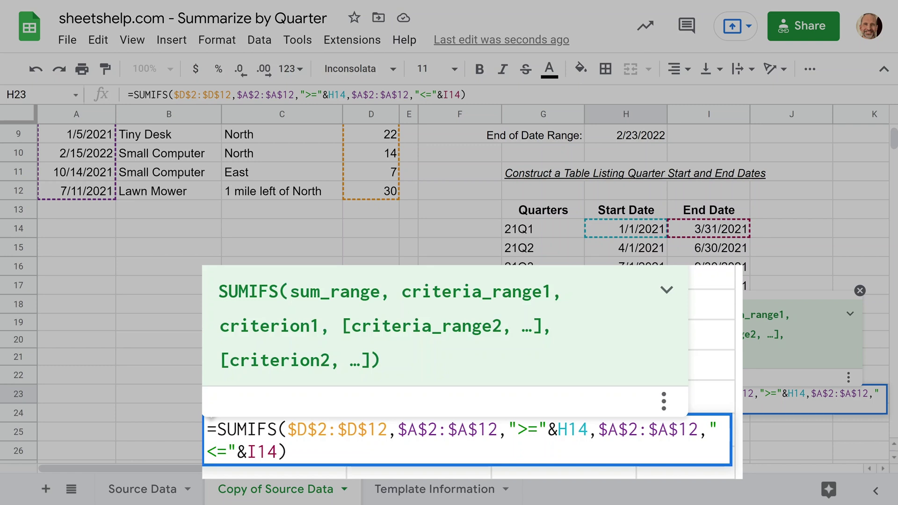
{"action": "left_click", "coordinate": [648, 393]}
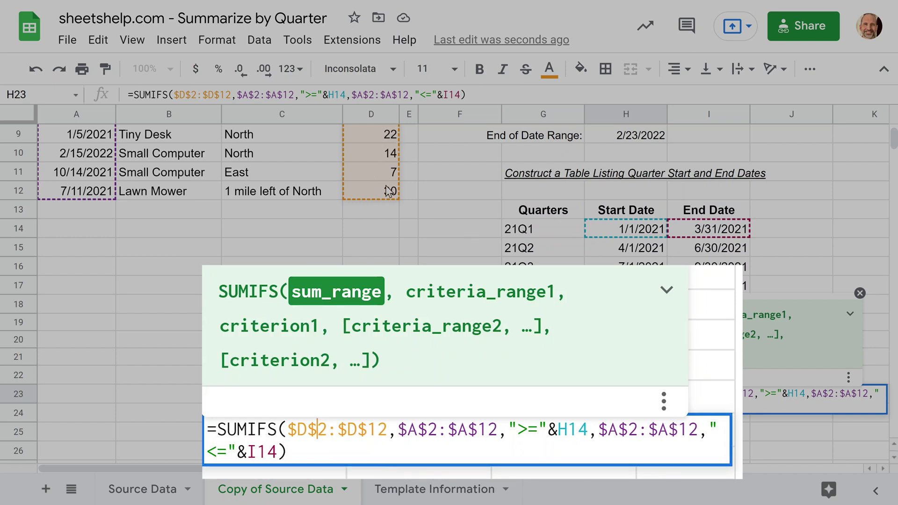
{"action": "scroll", "coordinate": [388, 194], "scroll_direction": "up", "scroll_amount": 2}
{"action": "scroll", "coordinate": [388, 194], "scroll_direction": "up", "scroll_amount": 2}
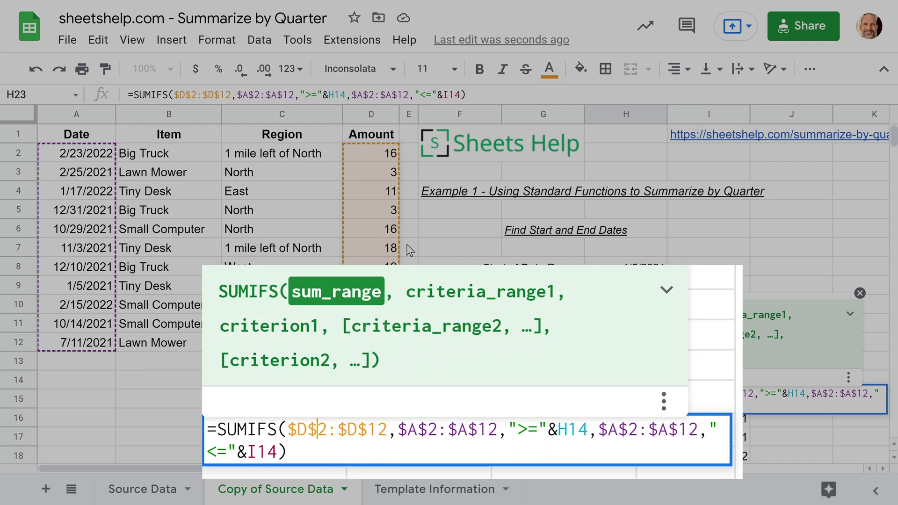
{"action": "scroll", "coordinate": [410, 251], "scroll_direction": "down", "scroll_amount": 4}
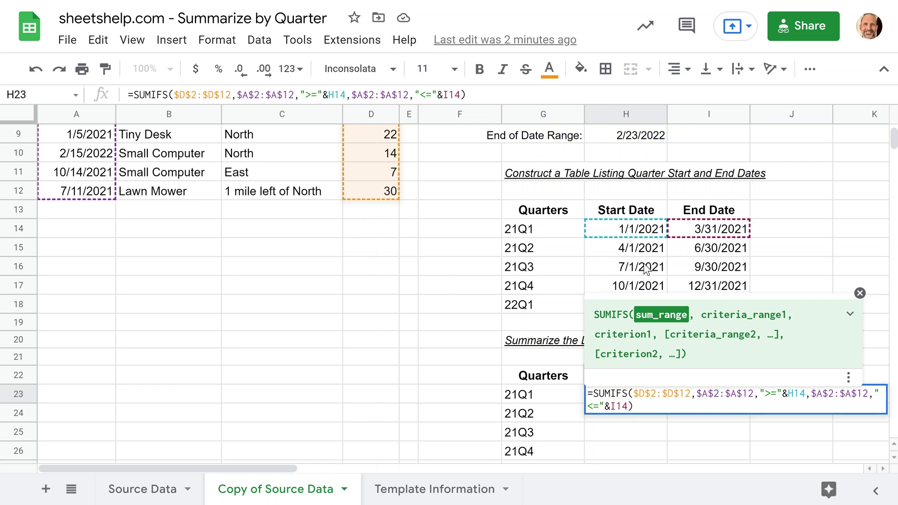
Step: Commit H23's SUMIFS and accept autofill, giving SUM values 25, 0, 30, 63 and 41
{"action": "key", "text": "Return"}
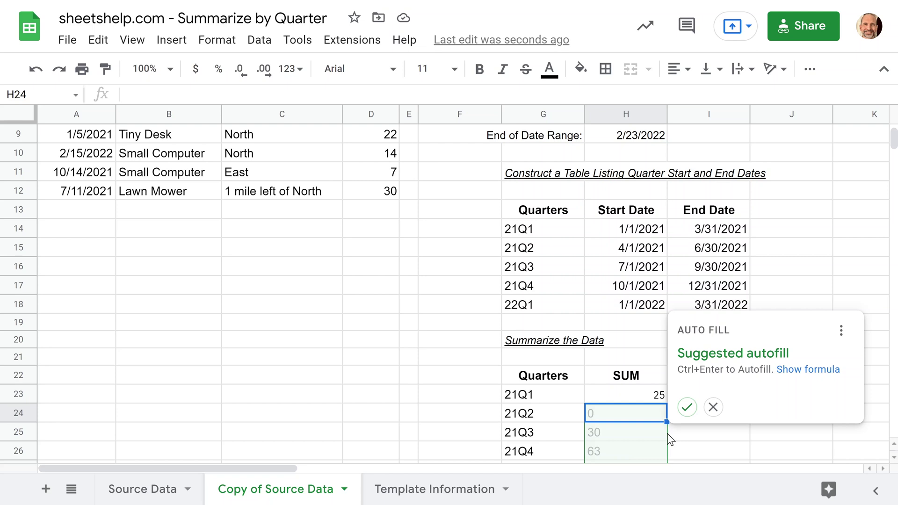
{"action": "left_click", "coordinate": [691, 409]}
{"action": "left_click", "coordinate": [894, 457]}
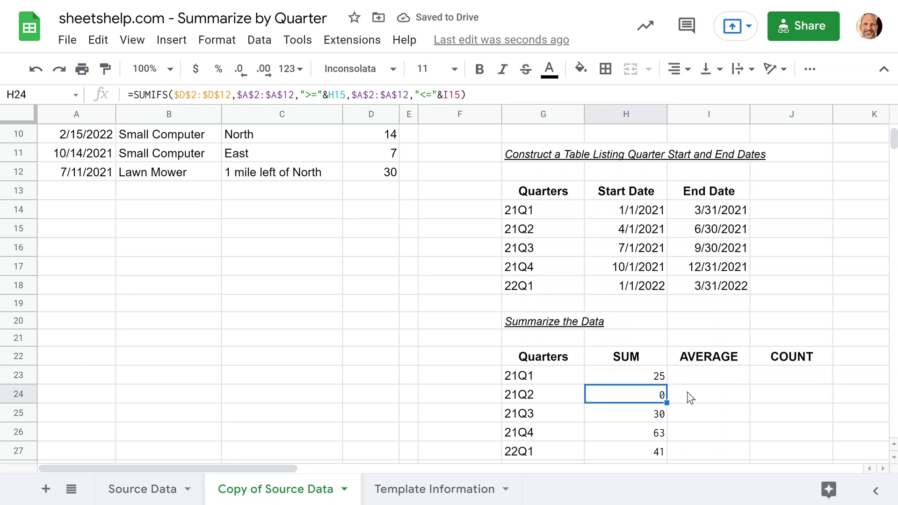
{"action": "double_click", "coordinate": [628, 400]}
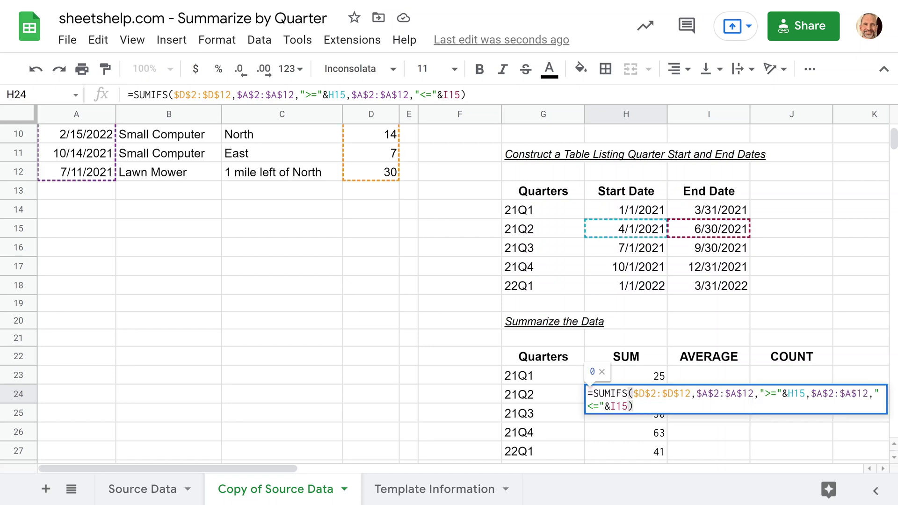
{"action": "key", "text": "Up"}
{"action": "key", "text": "shift+Right"}
{"action": "key", "text": "shift+Right"}
{"action": "key", "text": "shift+Right"}
{"action": "key", "text": "shift+Right"}
{"action": "key", "text": "shift+Right"}
{"action": "key", "text": "shift+Right"}
{"action": "key", "text": "shift+Right"}
{"action": "key", "text": "shift+Right"}
{"action": "key", "text": "shift+Right"}
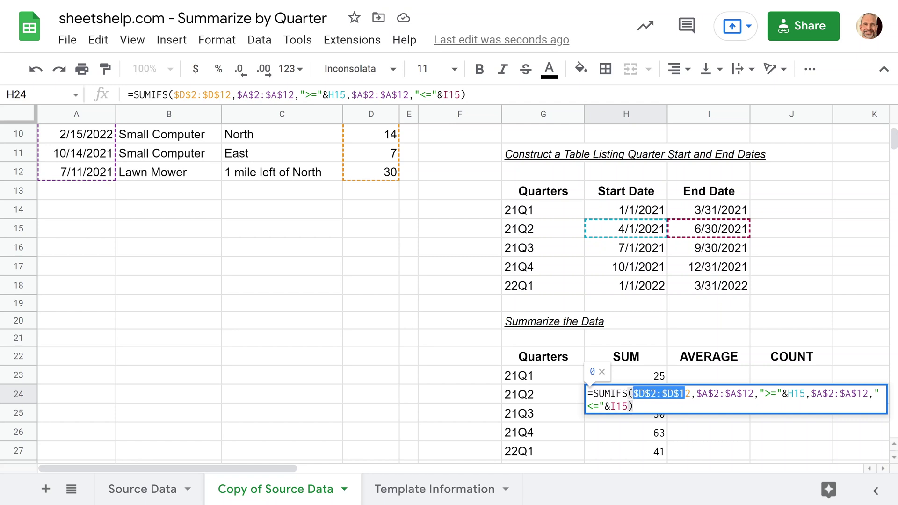
{"action": "key", "text": "shift+Right"}
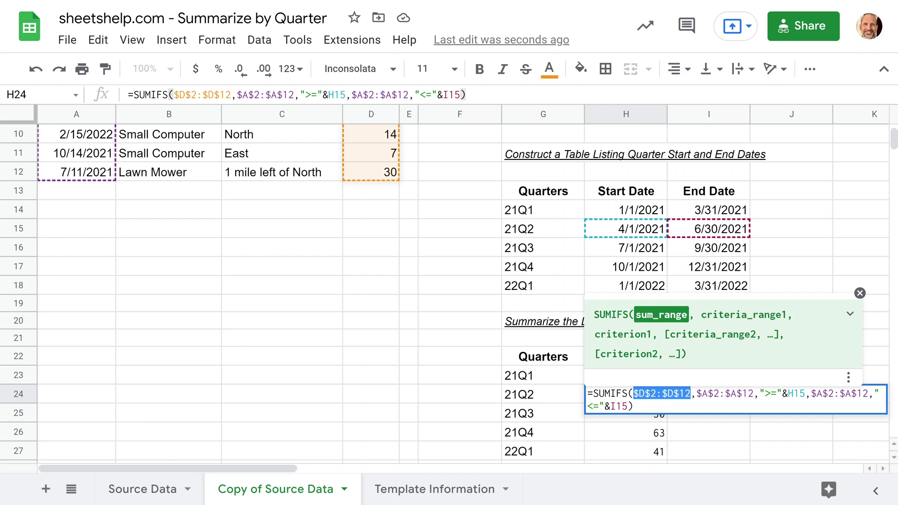
{"action": "key", "text": "Right"}
{"action": "key", "text": "Right"}
{"action": "key", "text": "shift+Right"}
{"action": "key", "text": "shift+Right"}
{"action": "key", "text": "shift+Right"}
{"action": "key", "text": "shift+Right"}
{"action": "key", "text": "shift+Right"}
{"action": "key", "text": "shift+Right"}
{"action": "key", "text": "shift+Right"}
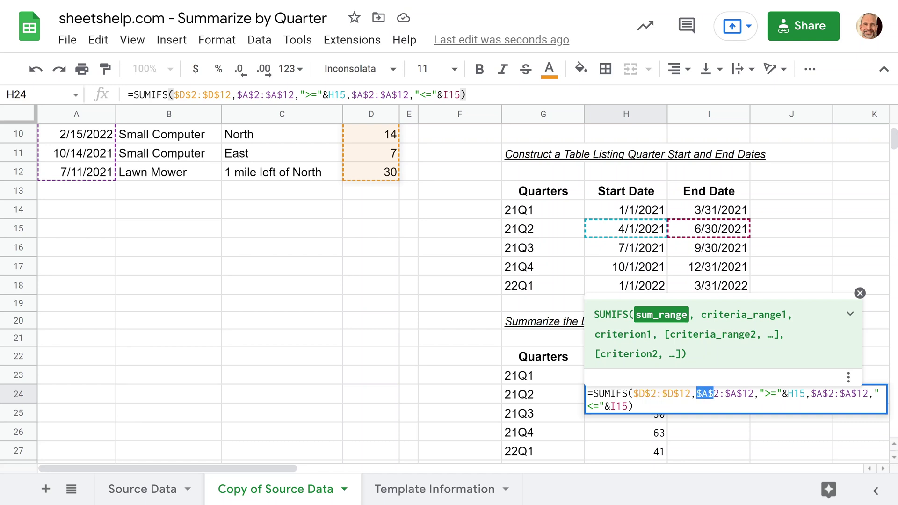
{"action": "key", "text": "shift+Right"}
{"action": "key", "text": "shift+Right"}
{"action": "key", "text": "shift+Right"}
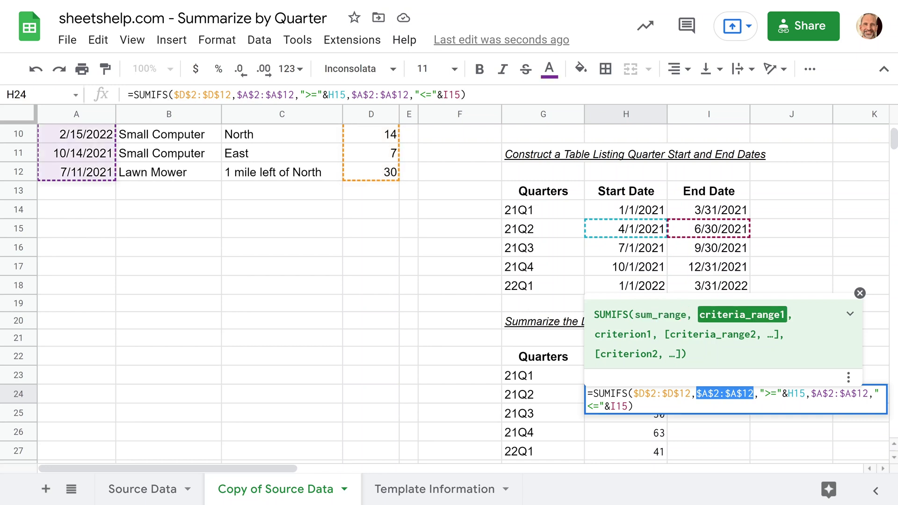
{"action": "left_click", "coordinate": [701, 393]}
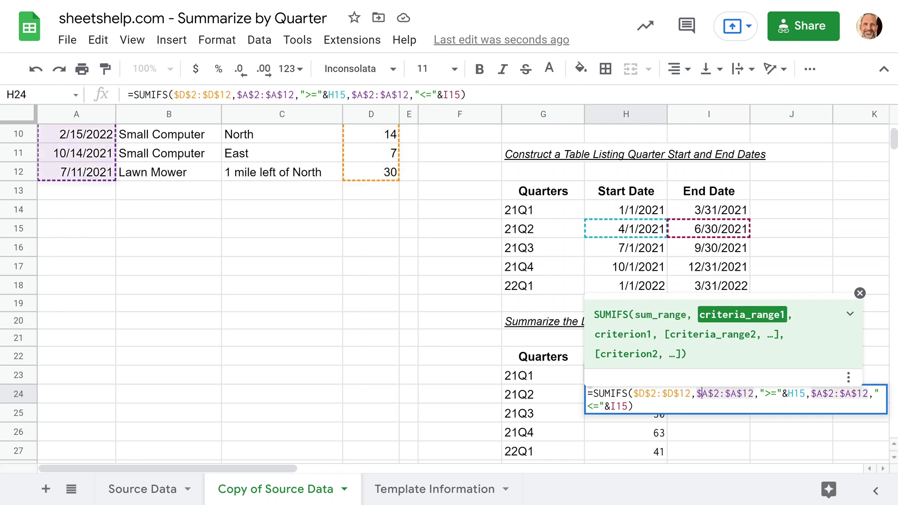
{"action": "key", "text": "shift+Left"}
{"action": "key", "text": "Right"}
{"action": "key", "text": "Right"}
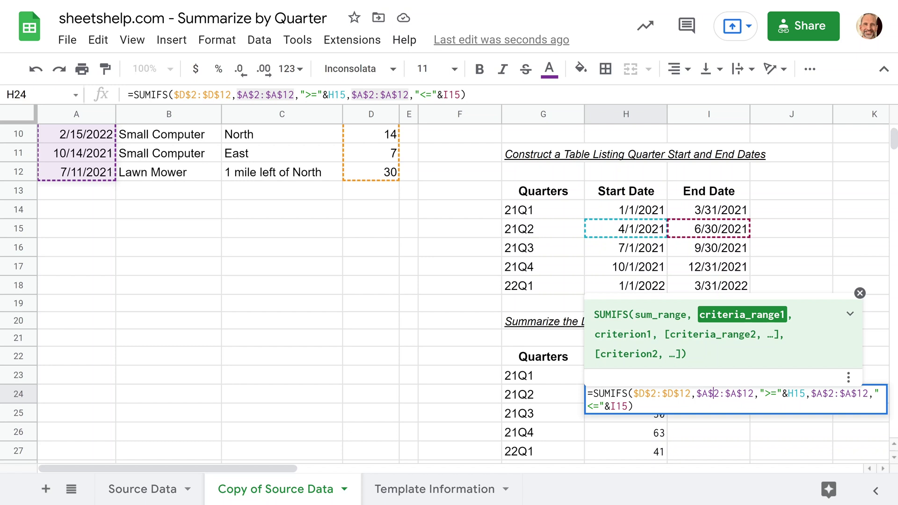
{"action": "key", "text": "shift+Right"}
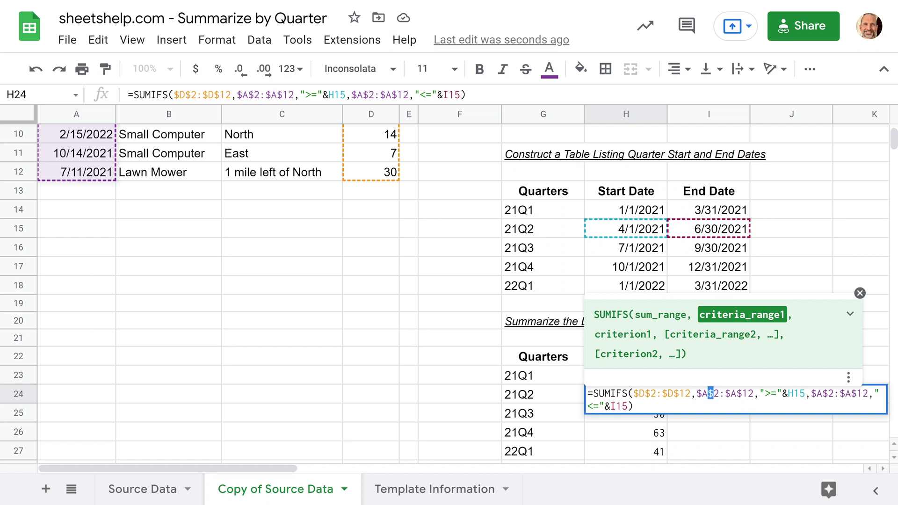
{"action": "left_click", "coordinate": [702, 394]}
{"action": "key", "text": "shift+Right"}
{"action": "key", "text": "Right"}
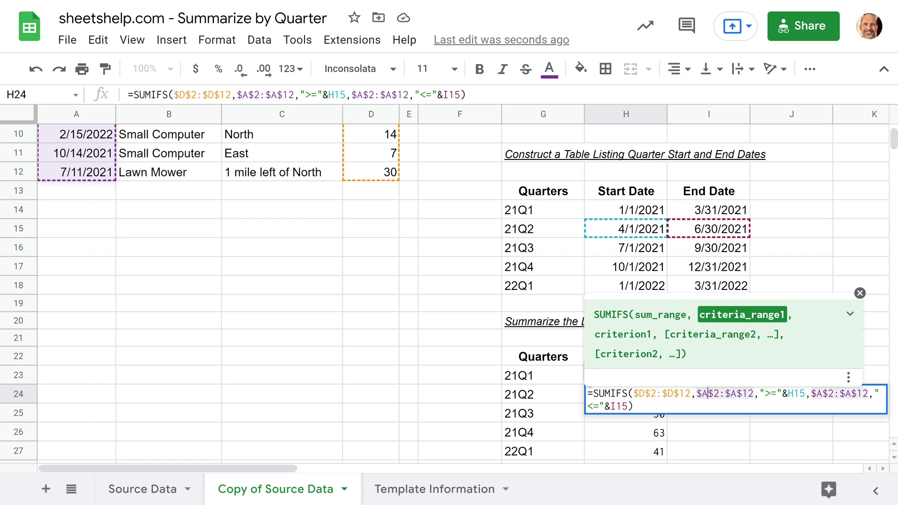
{"action": "key", "text": "shift+Right"}
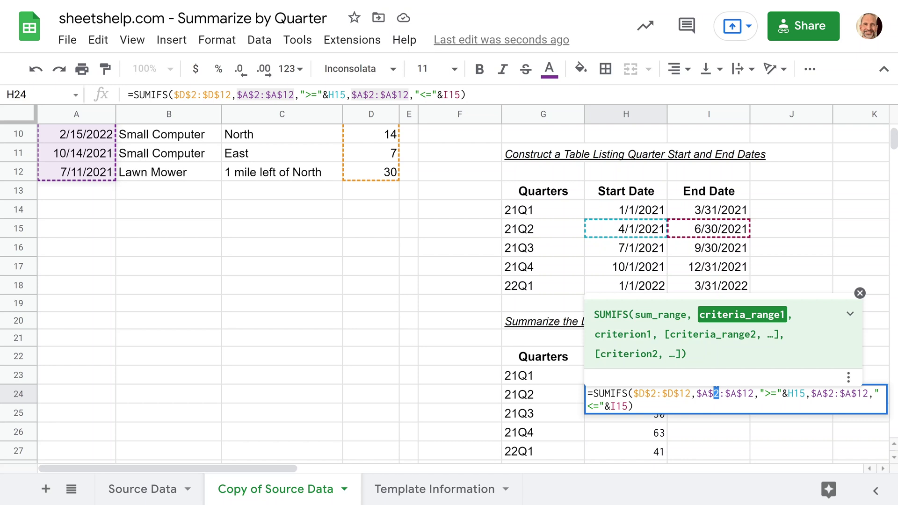
{"action": "left_click", "coordinate": [800, 393]}
{"action": "left_click", "coordinate": [622, 406]}
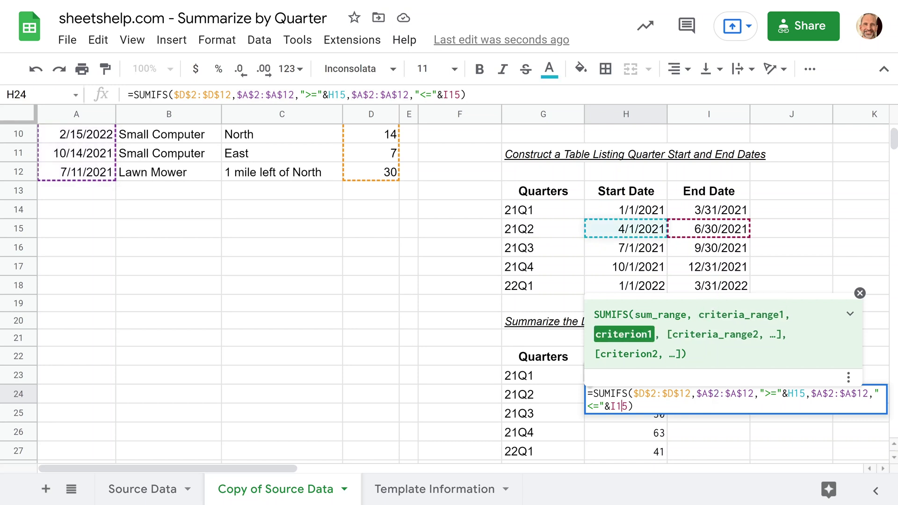
{"action": "key", "text": "Return"}
{"action": "left_click", "coordinate": [624, 233]}
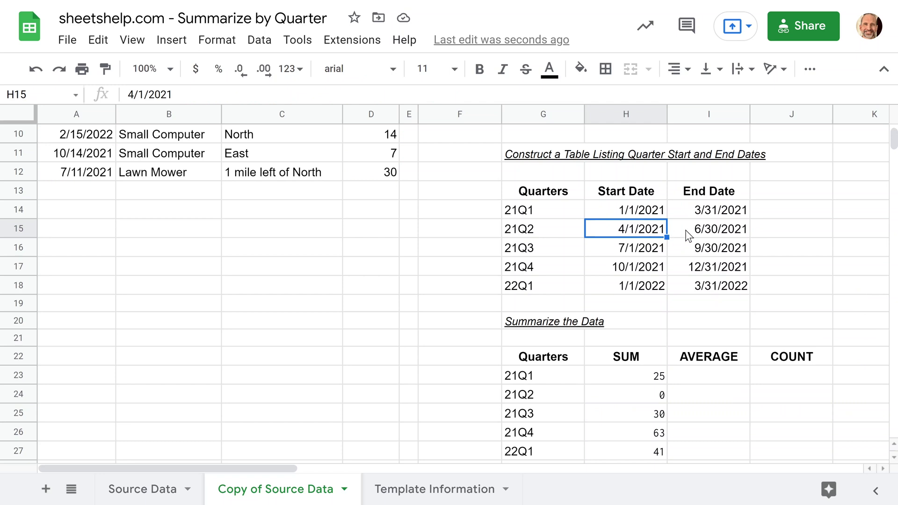
{"action": "left_click", "coordinate": [687, 234]}
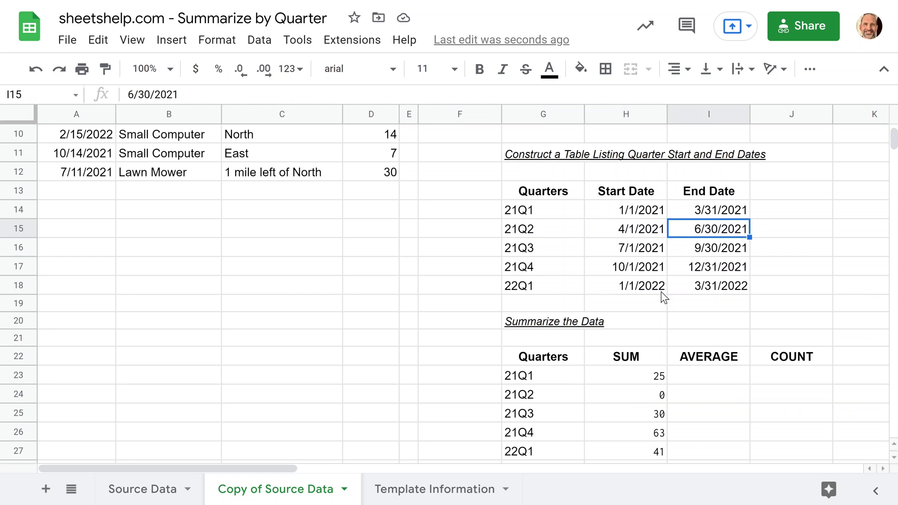
{"action": "double_click", "coordinate": [641, 423]}
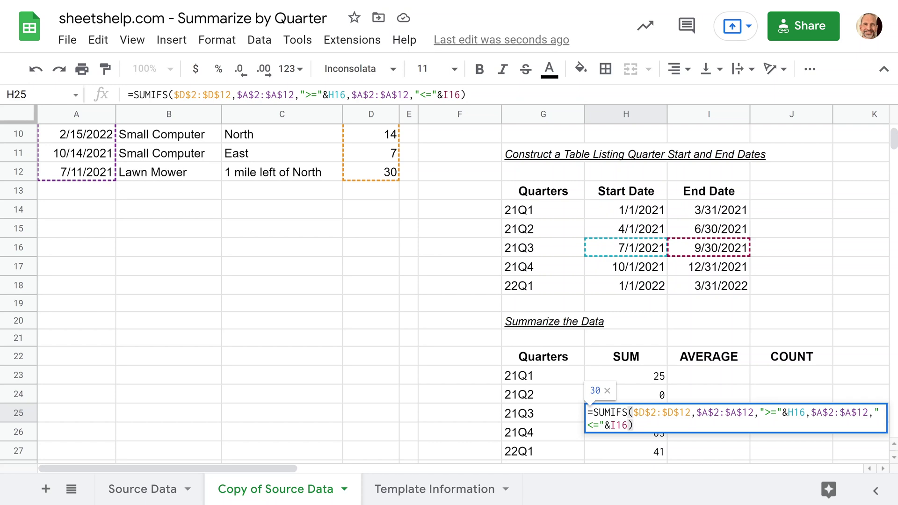
{"action": "key", "text": "shift+Left"}
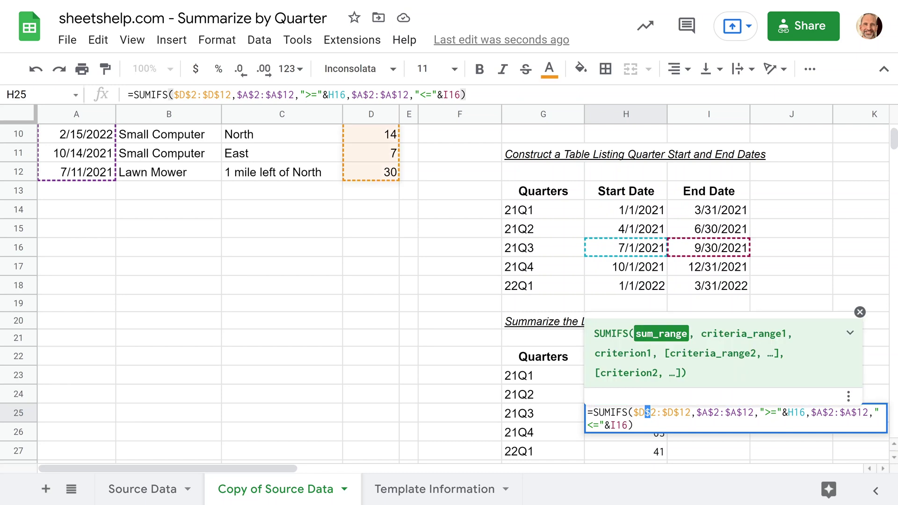
{"action": "left_click_drag", "start_coordinate": [788, 412], "coordinate": [794, 412]}
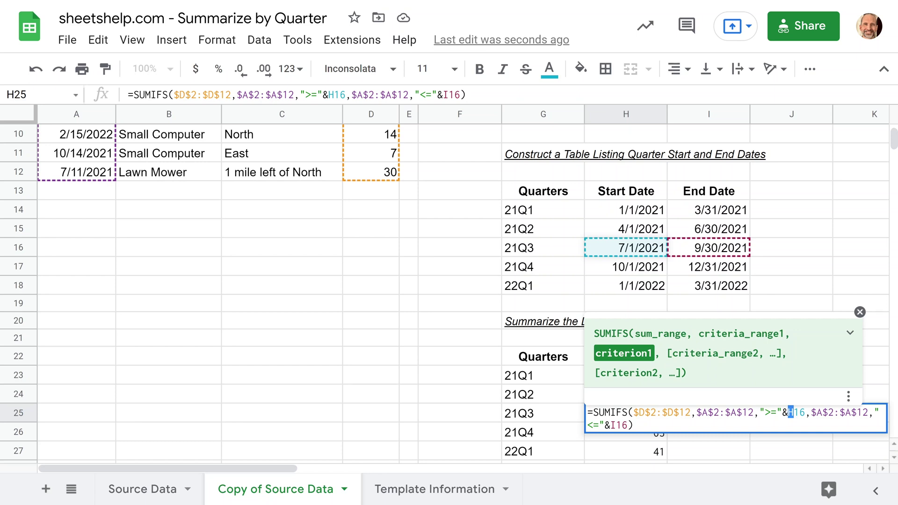
{"action": "key", "text": "Escape"}
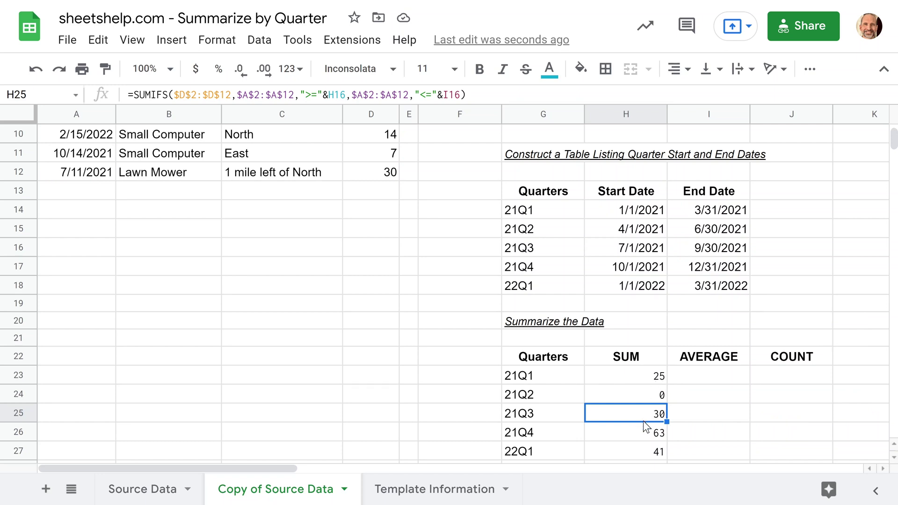
Step: Paint the Amount cell D12's formatting onto the summary cells H23:J27
{"action": "left_click", "coordinate": [377, 165]}
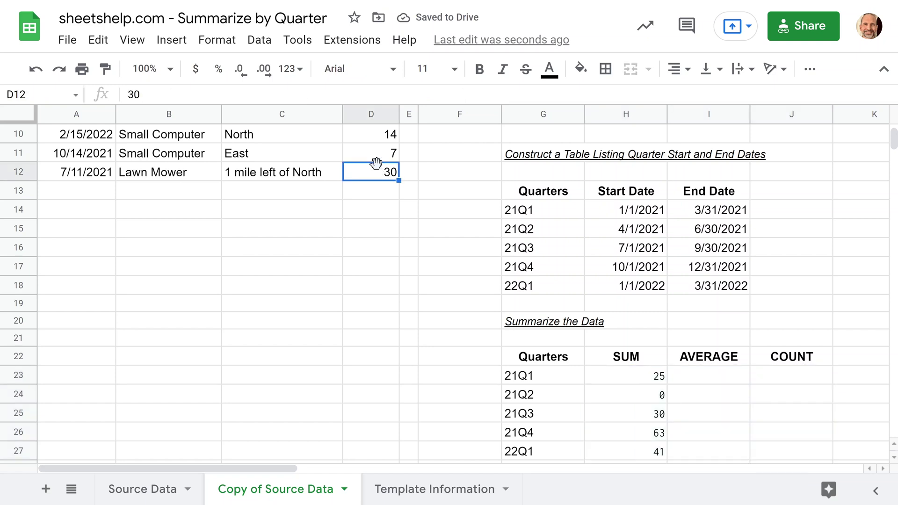
{"action": "left_click", "coordinate": [105, 69]}
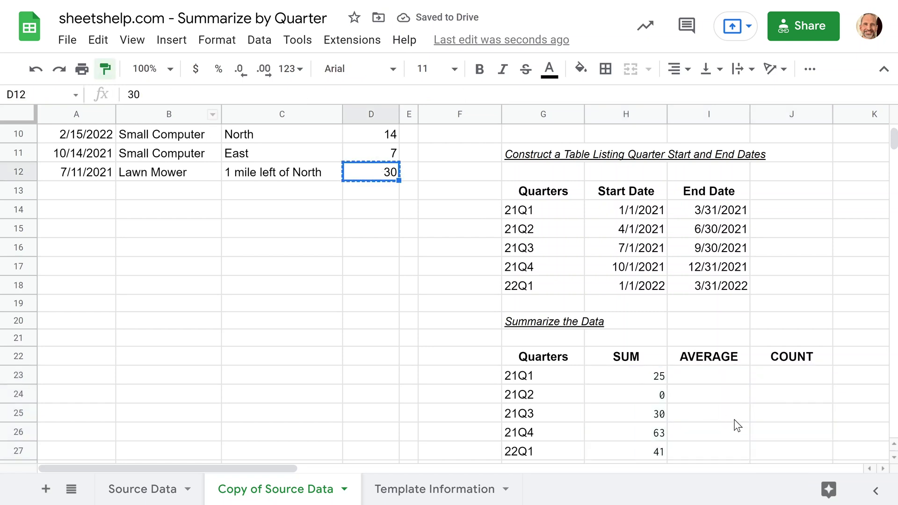
{"action": "mouse_move", "coordinate": [654, 382]}
{"action": "left_mouse_down"}
{"action": "mouse_move", "coordinate": [717, 409]}
{"action": "mouse_move", "coordinate": [764, 457]}
{"action": "left_mouse_up"}
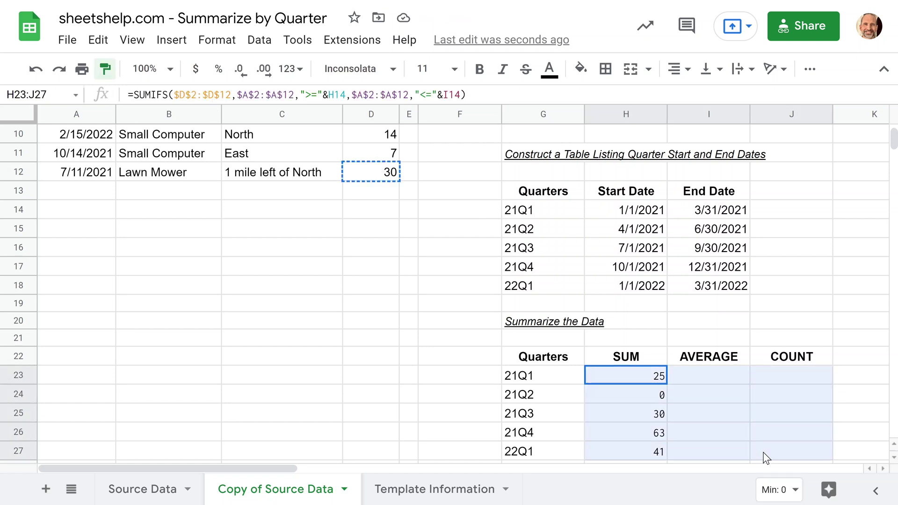
{"action": "left_click", "coordinate": [698, 379]}
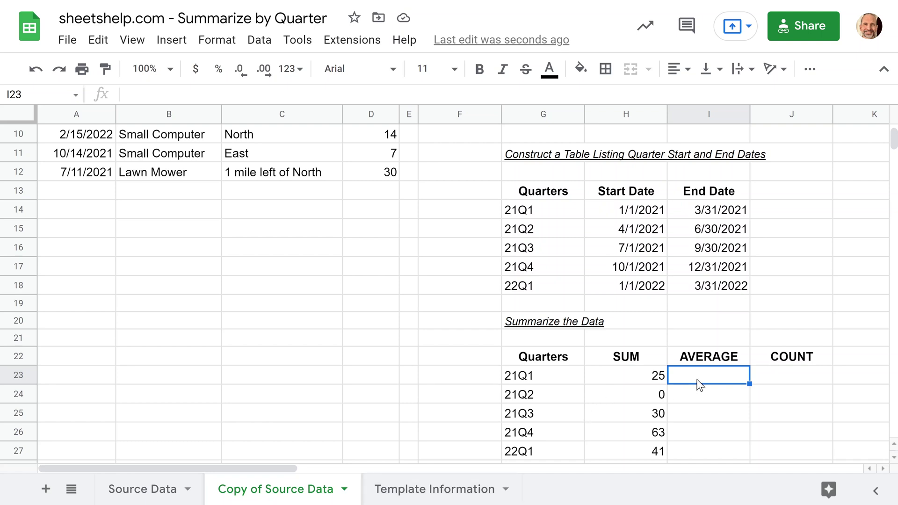
Step: Paste the AVERAGEIFS into I23, change its row-21 range ends to 12, and commit it for 12.5
{"action": "type", "text": "=AVERAGEIFS($D$2:$D$21,$A$2:$A$21,\">=\"&H14,$A$2:$A$21,\"<=\"&I14)"}
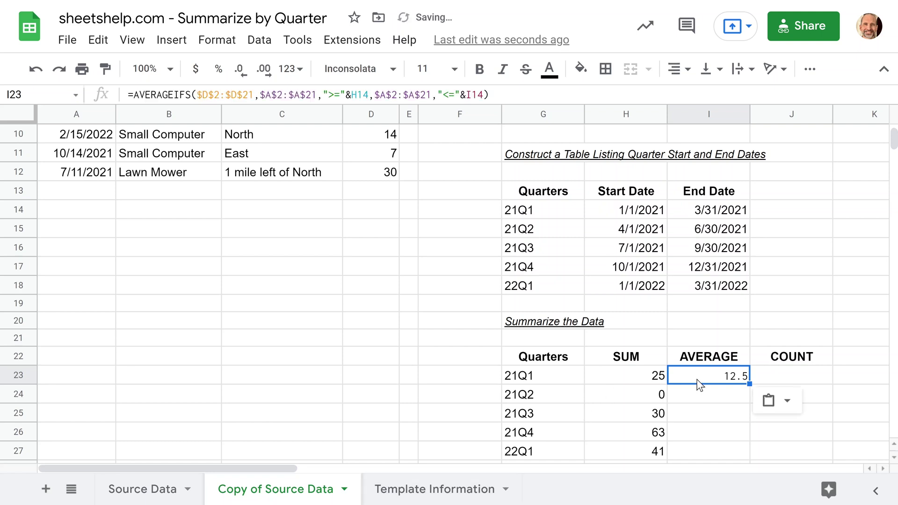
{"action": "key", "text": "Return"}
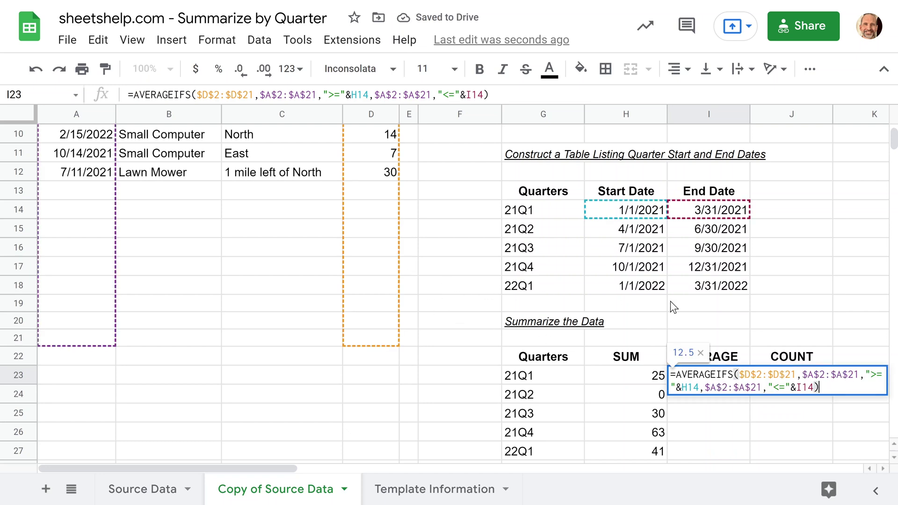
{"action": "left_click_drag", "start_coordinate": [785, 374], "coordinate": [860, 374]}
{"action": "type", "text": "12"}
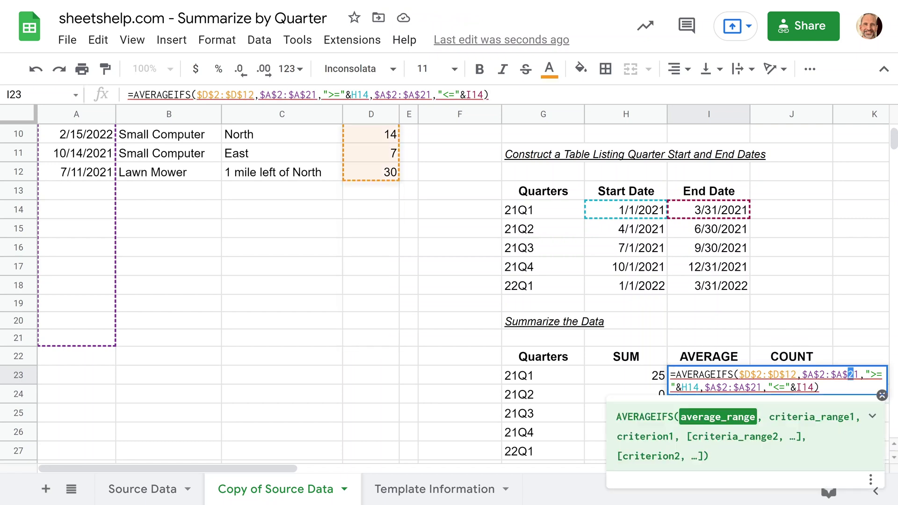
{"action": "type", "text": "12"}
{"action": "left_click", "coordinate": [767, 374]}
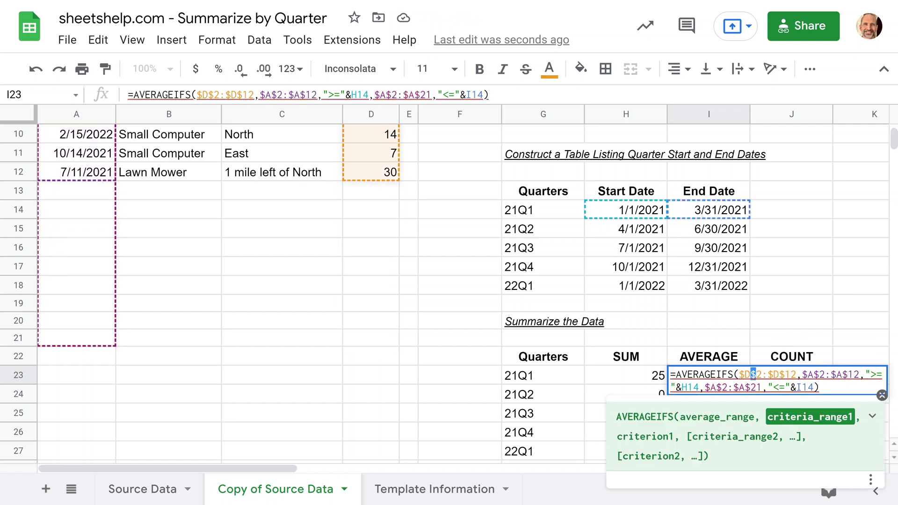
{"action": "left_click_drag", "start_coordinate": [751, 387], "coordinate": [762, 387]}
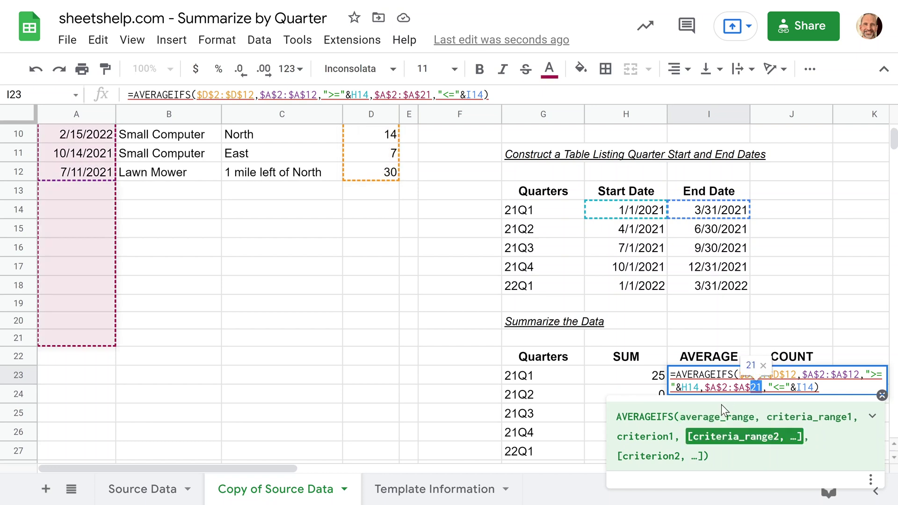
{"action": "type", "text": "12"}
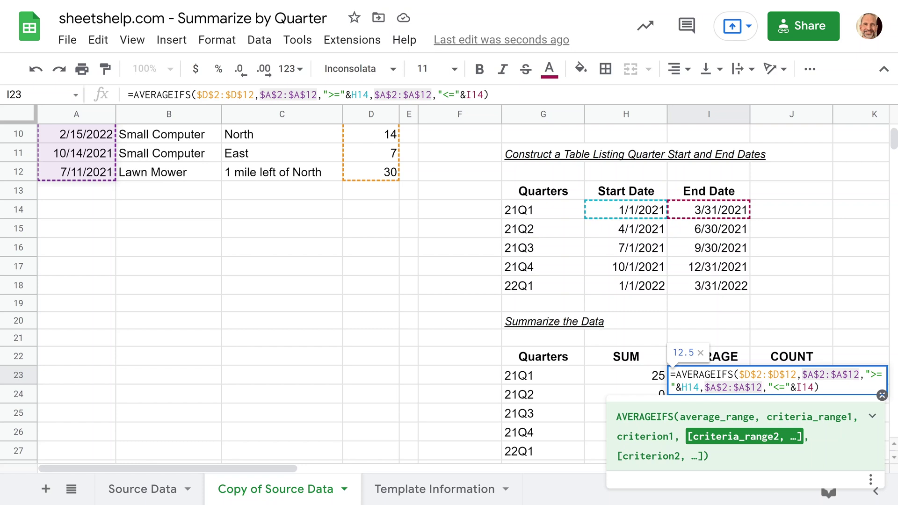
{"action": "left_click", "coordinate": [756, 374]}
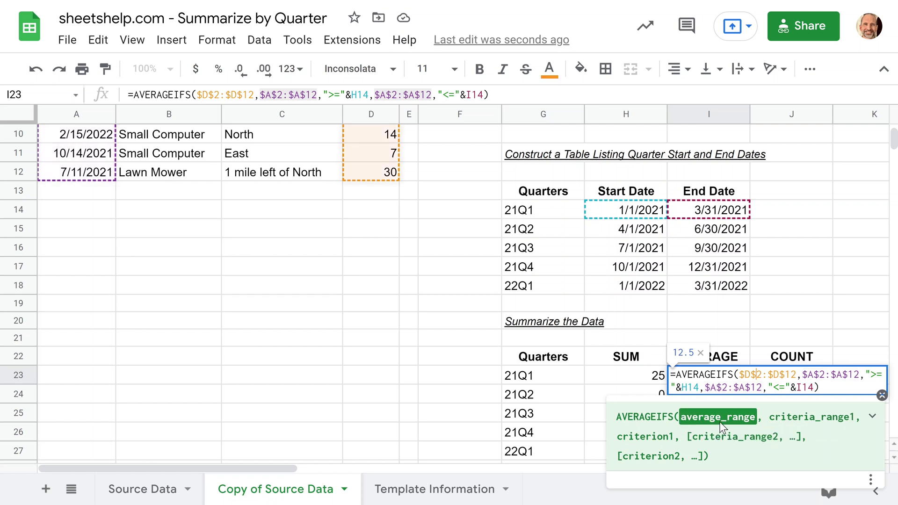
{"action": "left_click", "coordinate": [836, 374]}
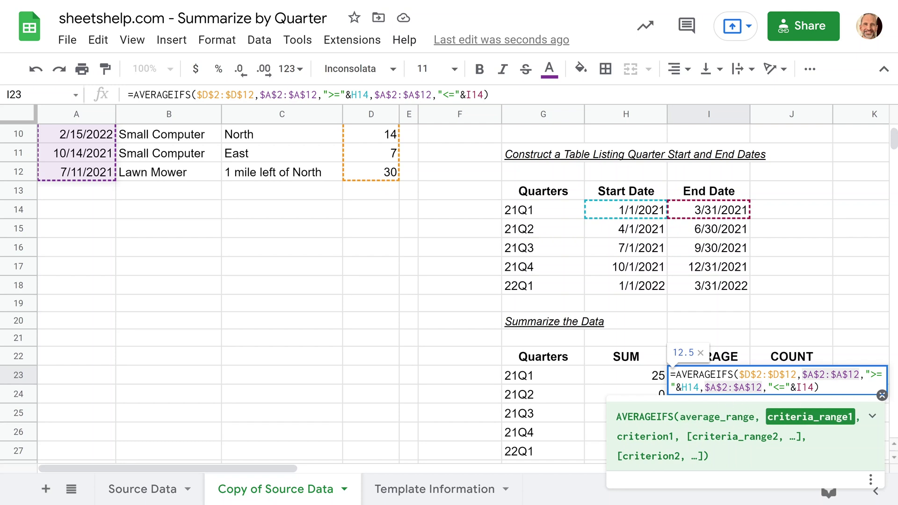
{"action": "key", "text": "Return"}
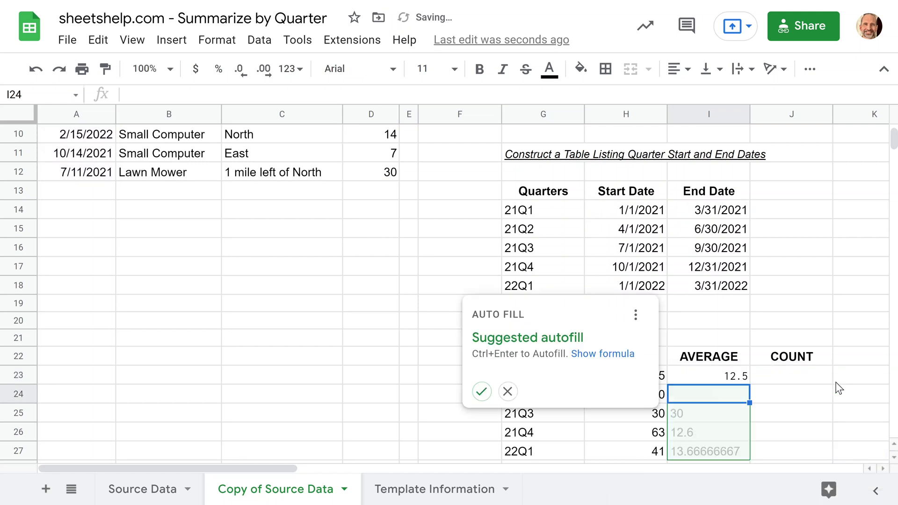
Step: Accept the autofill for the remaining quarters' averages and reduce their decimal places
{"action": "left_click", "coordinate": [481, 392]}
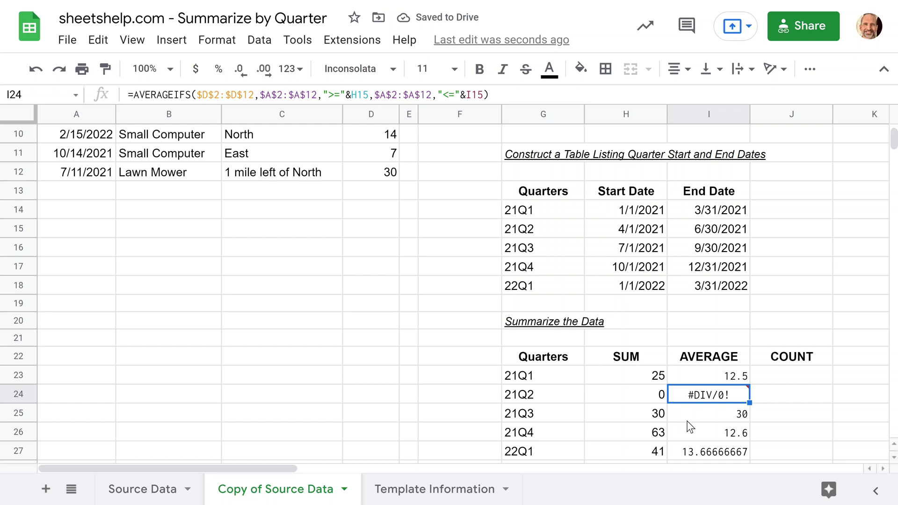
{"action": "mouse_move", "coordinate": [674, 397]}
{"action": "left_click", "coordinate": [690, 452]}
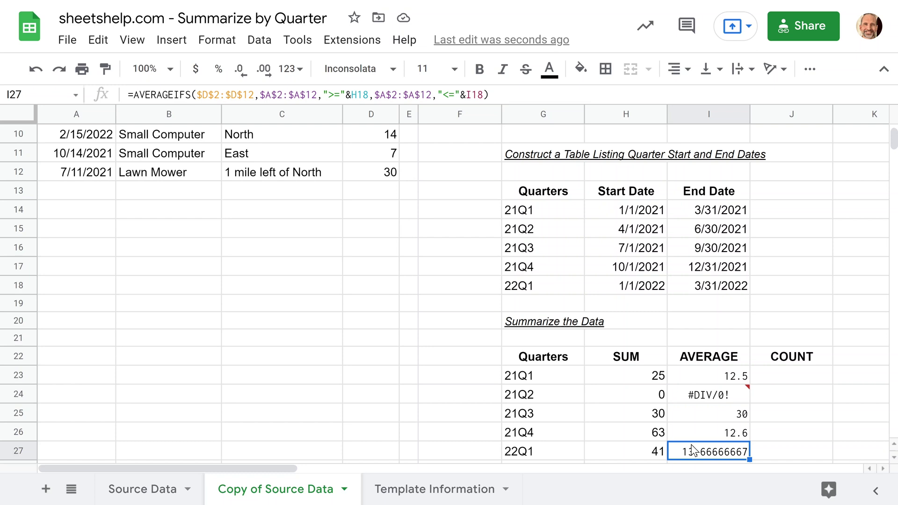
{"action": "left_click", "coordinate": [707, 378]}
{"action": "left_click_drag", "start_coordinate": [707, 399], "coordinate": [701, 445]}
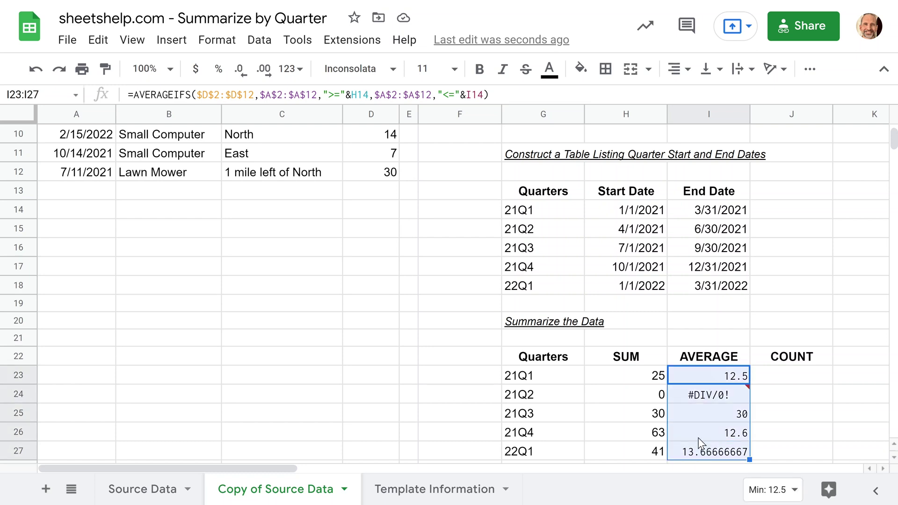
{"action": "left_click", "coordinate": [244, 76]}
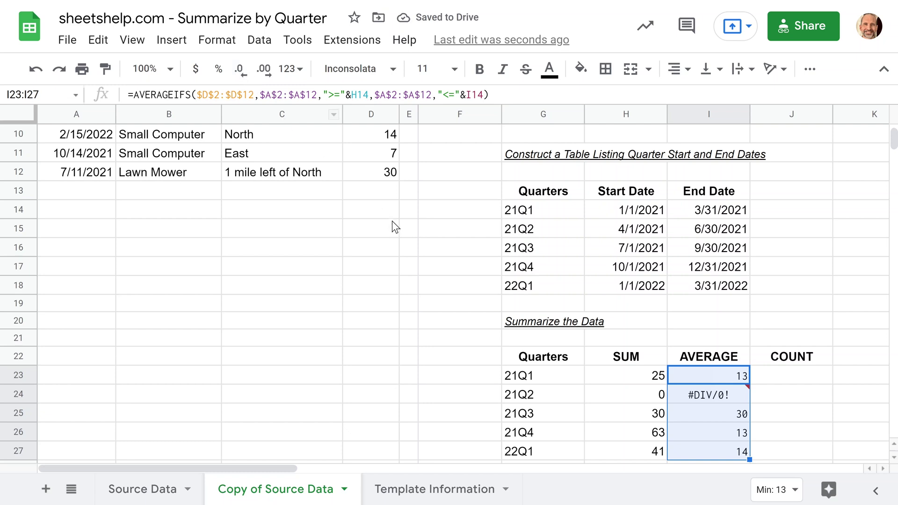
Step: Copy H23's formatting onto I23:I27 and round the averages to whole numbers (13, #DIV/0!, 30, 13, 14)
{"action": "left_click", "coordinate": [626, 376]}
{"action": "left_click", "coordinate": [105, 68]}
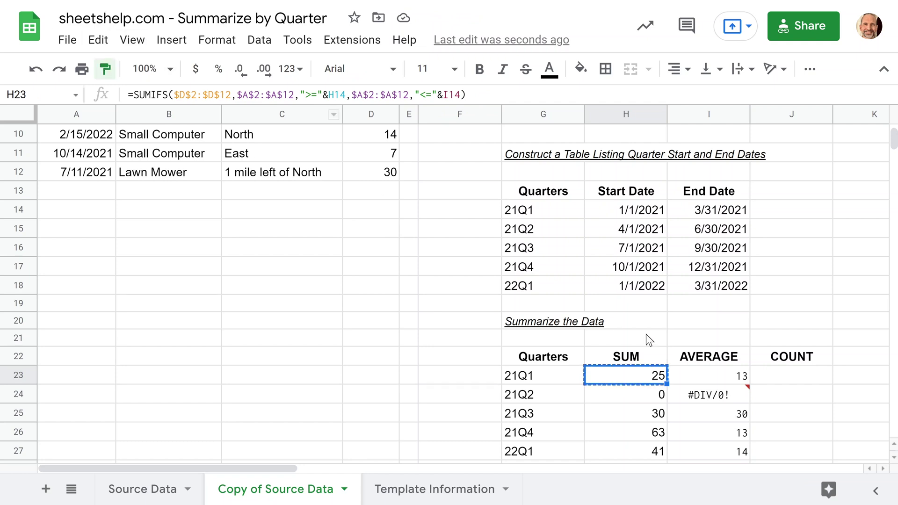
{"action": "left_click_drag", "start_coordinate": [698, 380], "coordinate": [706, 456]}
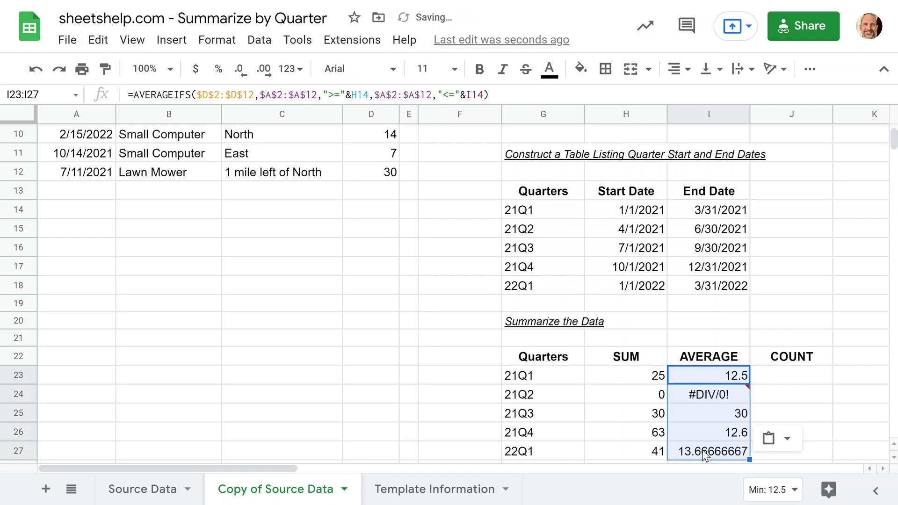
{"action": "left_click", "coordinate": [240, 70]}
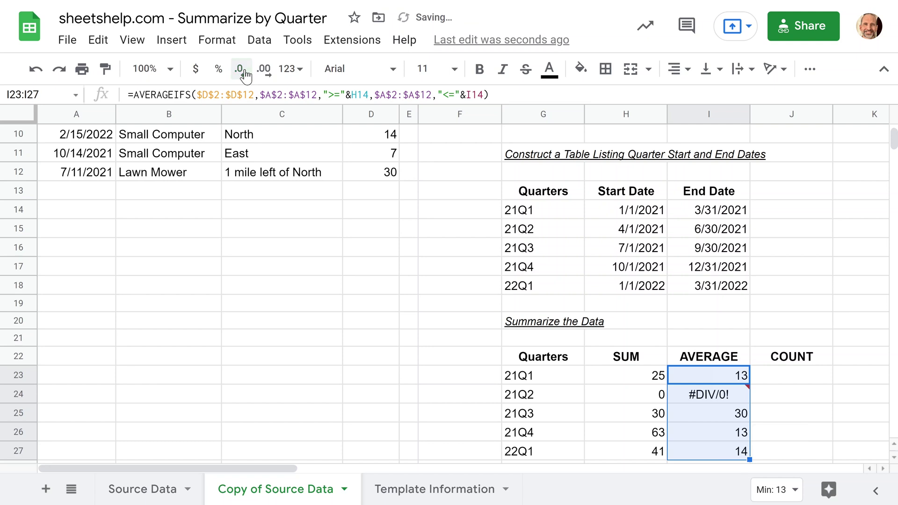
{"action": "left_click", "coordinate": [743, 402]}
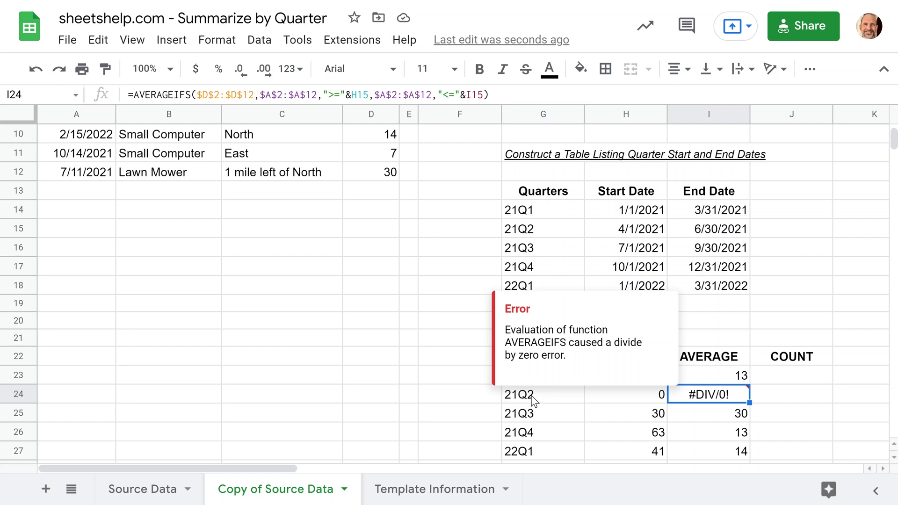
{"action": "left_click", "coordinate": [648, 399]}
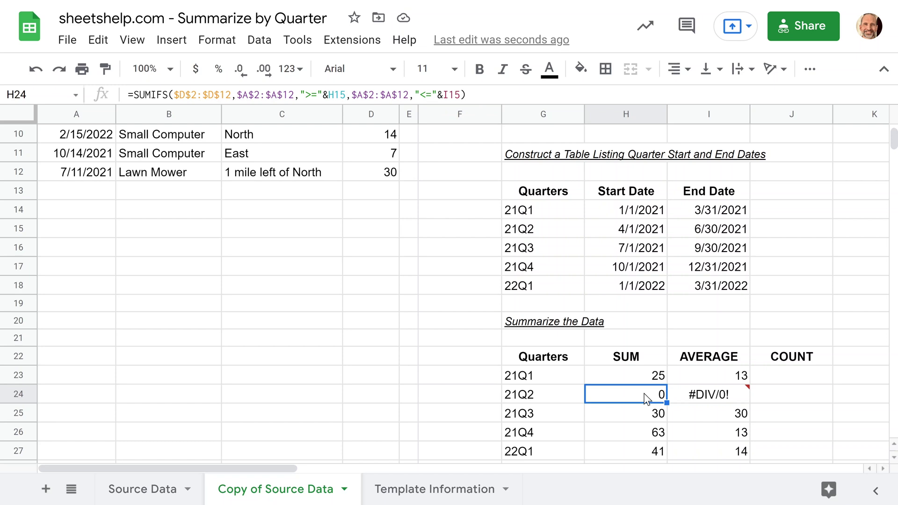
{"action": "mouse_move", "coordinate": [672, 396]}
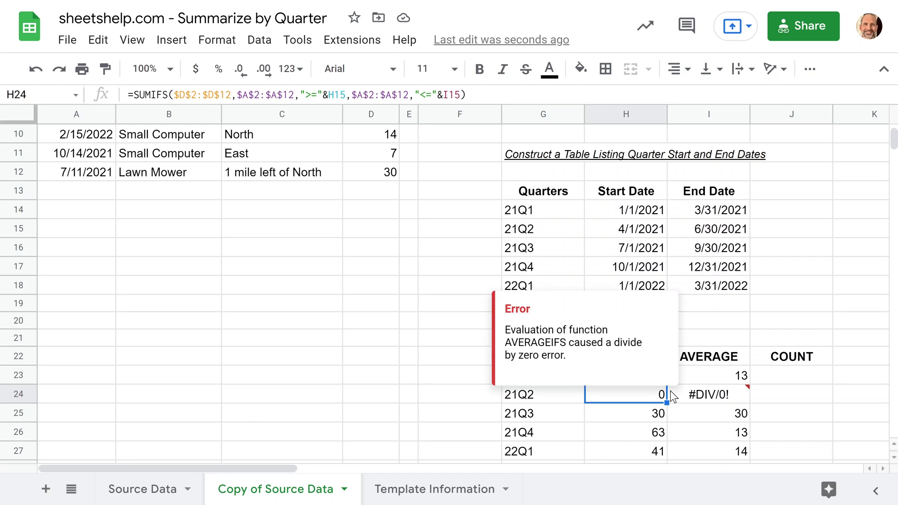
{"action": "left_click", "coordinate": [706, 393]}
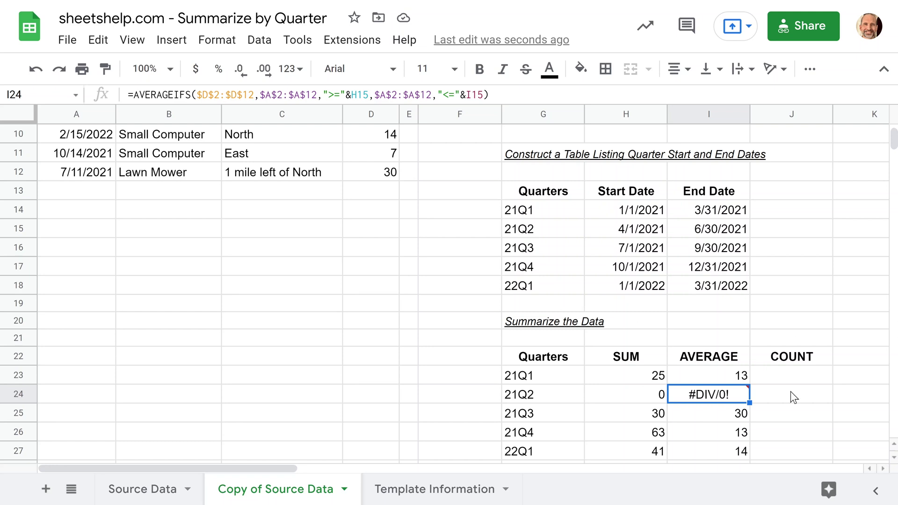
Step: Paste the COUNTIFS formulas into the COUNT column starting at J23
{"action": "left_click", "coordinate": [803, 386]}
{"action": "key", "text": "ctrl+v"}
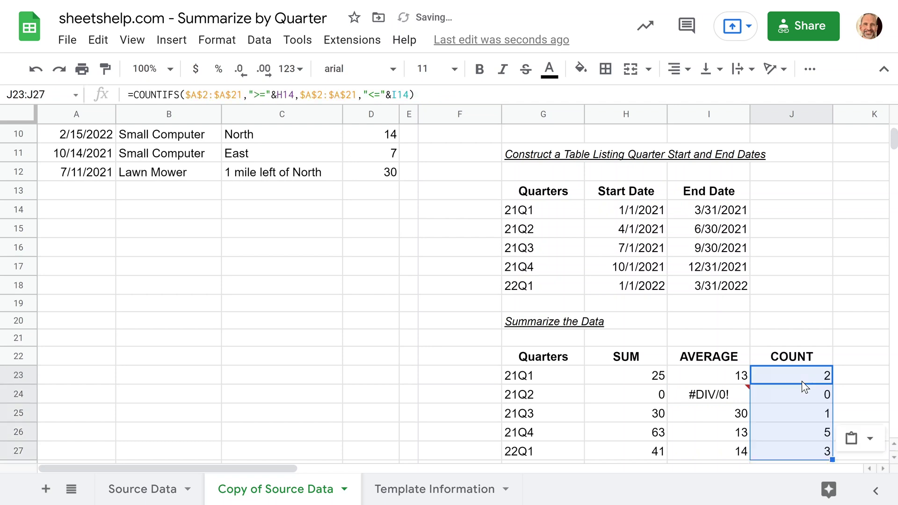
{"action": "left_click", "coordinate": [802, 381]}
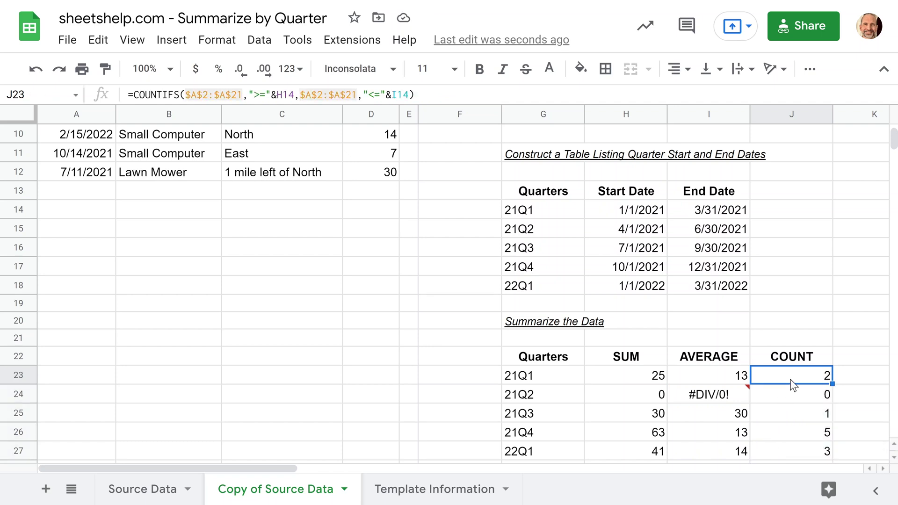
Step: Edit J23's COUNTIFS so both date ranges read $A$2:$A instead of $A$2:$A$21
{"action": "double_click", "coordinate": [794, 385]}
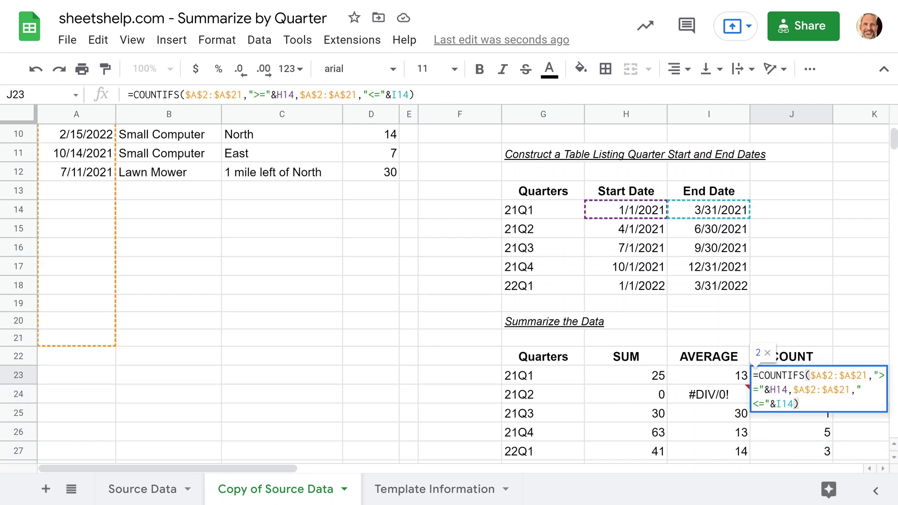
{"action": "left_click", "coordinate": [810, 375]}
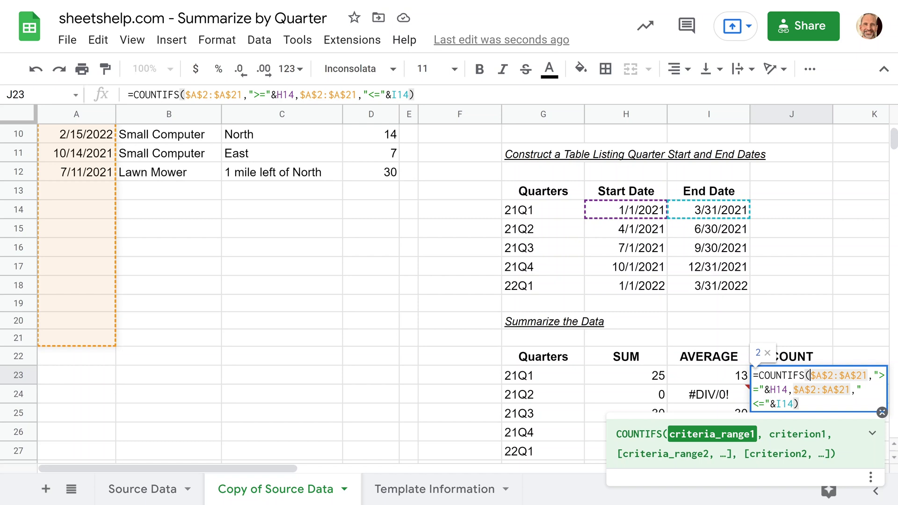
{"action": "left_click_drag", "start_coordinate": [856, 375], "coordinate": [867, 375]}
{"action": "key", "text": "BackSpace"}
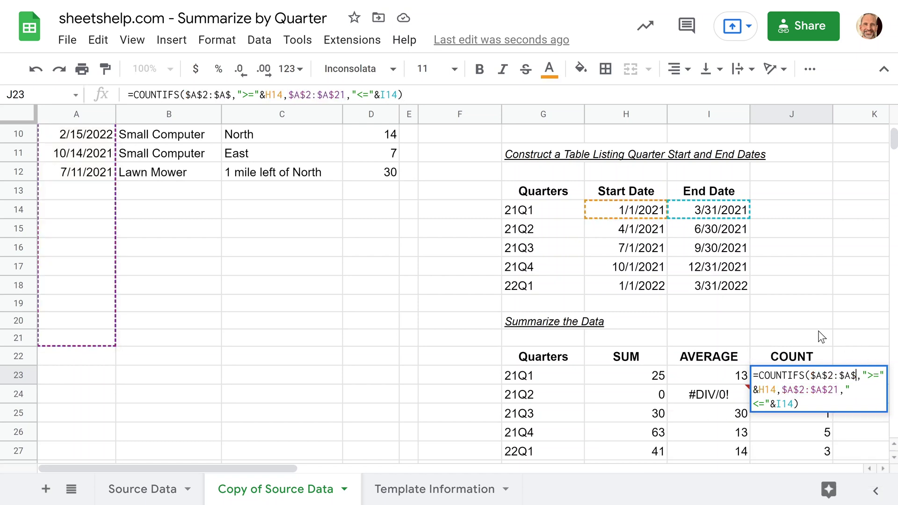
{"action": "key", "text": "End"}
{"action": "key", "text": "Left"}
{"action": "key", "text": "Left"}
{"action": "key", "text": "Left"}
{"action": "key", "text": "Left"}
{"action": "key", "text": "Left"}
{"action": "key", "text": "Left"}
{"action": "key", "text": "Left"}
{"action": "key", "text": "Left"}
{"action": "key", "text": "Left"}
{"action": "key", "text": "Left"}
{"action": "key", "text": "BackSpace"}
{"action": "key", "text": "BackSpace"}
{"action": "key", "text": "BackSpace"}
{"action": "key", "text": "Right"}
{"action": "key", "text": "Right"}
{"action": "key", "text": "Right"}
{"action": "key", "text": "Right"}
{"action": "key", "text": "Right"}
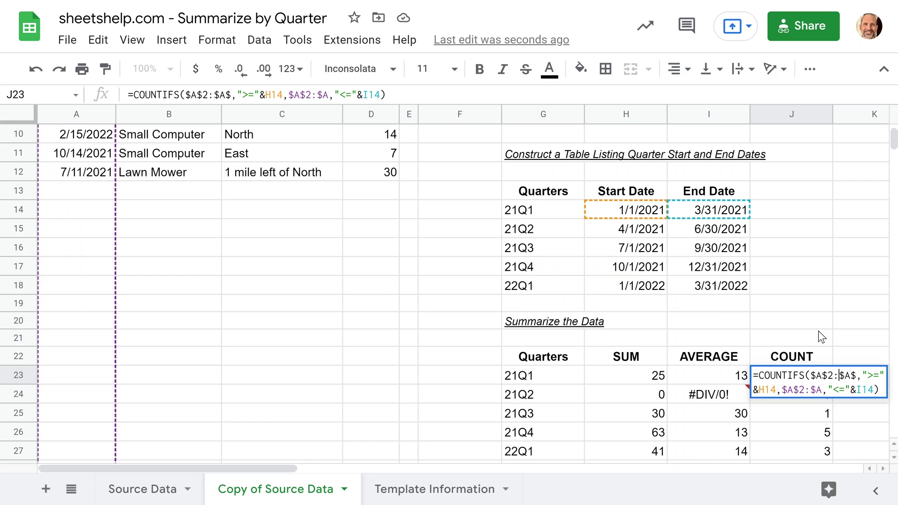
{"action": "key", "text": "Delete"}
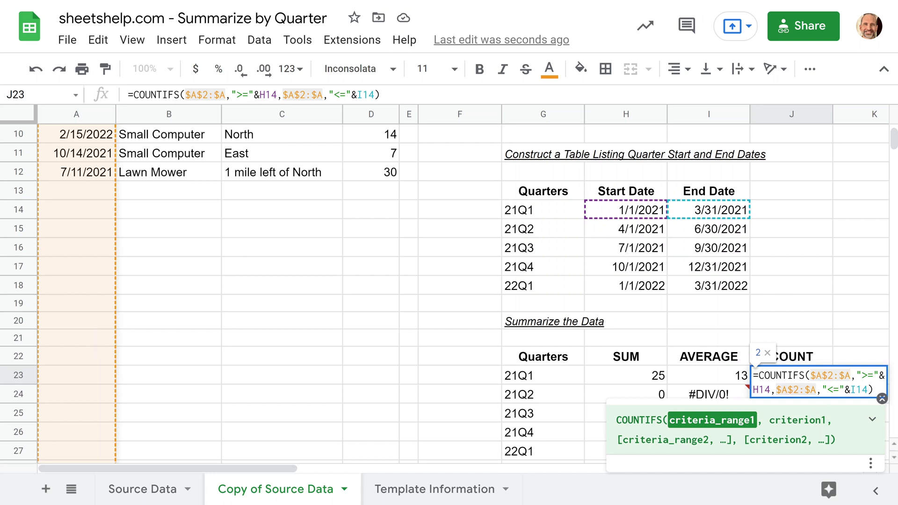
Step: Commit J23's open-ended COUNTIFS formula and fill it down through J27
{"action": "left_click", "coordinate": [816, 394]}
{"action": "left_click", "coordinate": [826, 378]}
{"action": "left_click_drag", "start_coordinate": [833, 384], "coordinate": [829, 423]}
{"action": "left_click", "coordinate": [818, 403]}
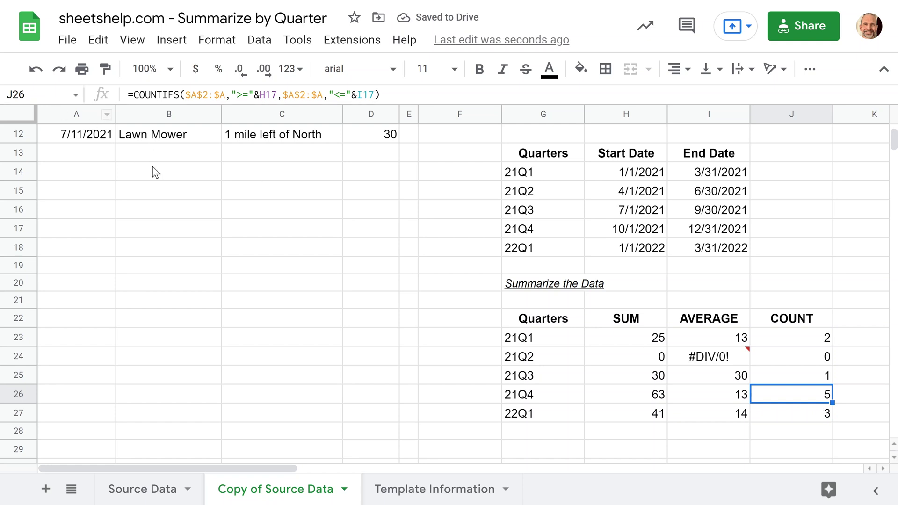
Step: Duplicate data row 12 into row 13 to test the quarterly formulas, then clear the test row
{"action": "left_click_drag", "start_coordinate": [107, 136], "coordinate": [359, 145]}
{"action": "key", "text": "ctrl+c"}
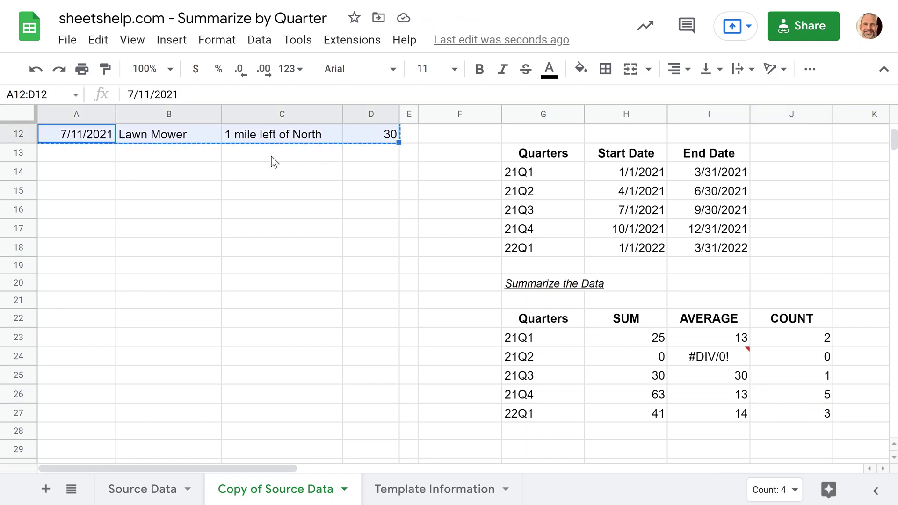
{"action": "left_click", "coordinate": [86, 156]}
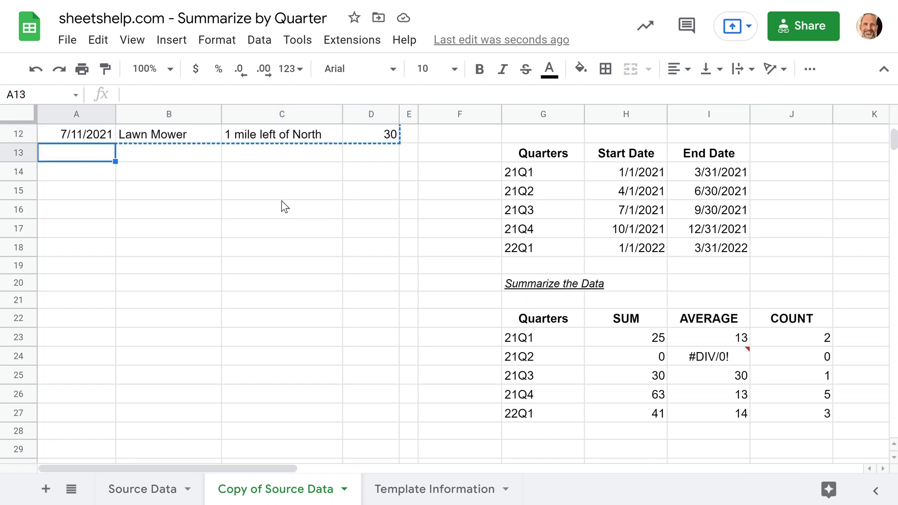
{"action": "key", "text": "ctrl+v"}
{"action": "left_click", "coordinate": [774, 374]}
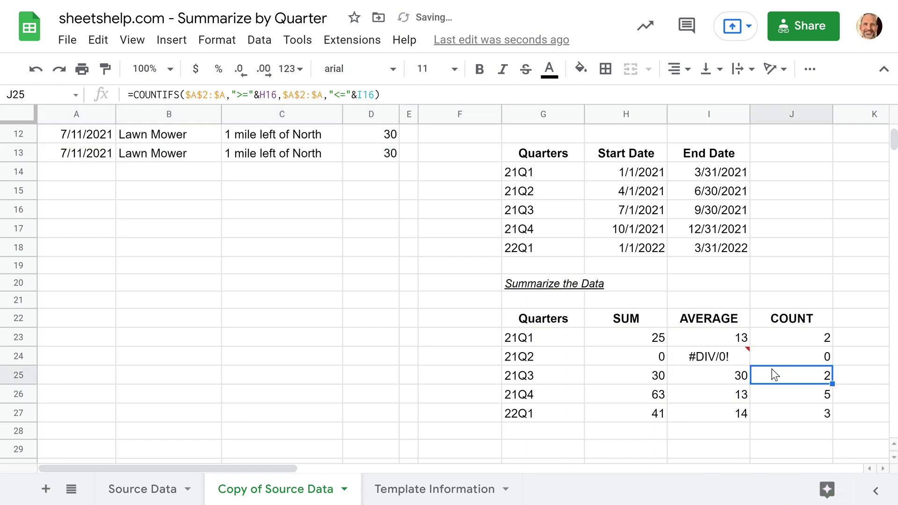
{"action": "left_click", "coordinate": [713, 375]}
{"action": "left_click", "coordinate": [633, 374]}
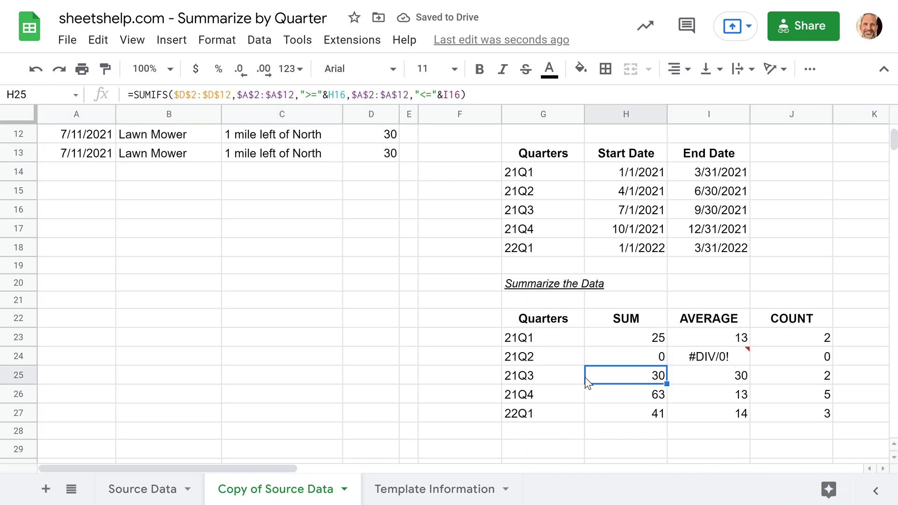
{"action": "double_click", "coordinate": [607, 380]}
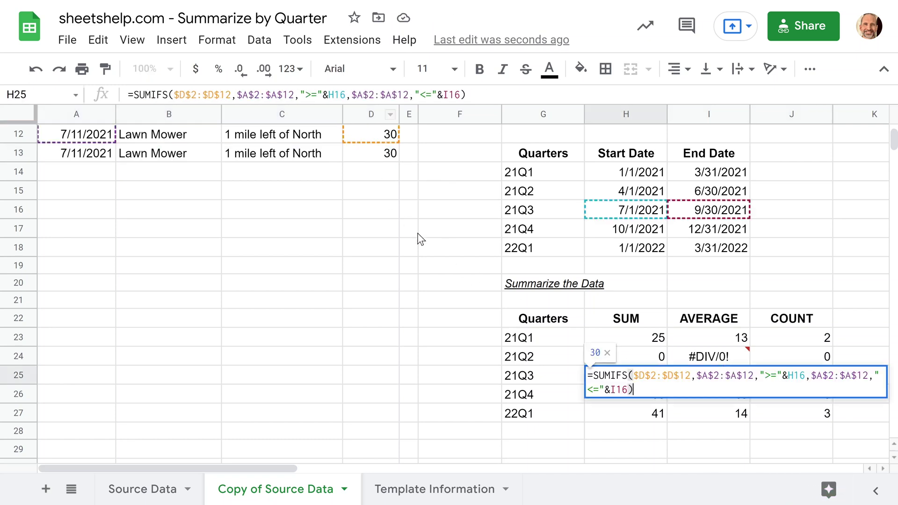
{"action": "key", "text": "Escape"}
{"action": "left_click_drag", "start_coordinate": [363, 158], "coordinate": [91, 158]}
{"action": "key", "text": "Delete"}
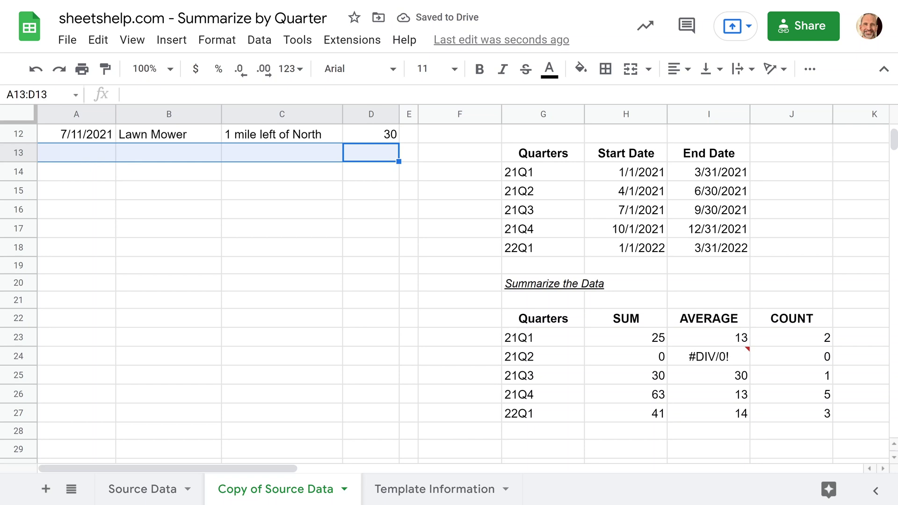
{"action": "left_click", "coordinate": [581, 241]}
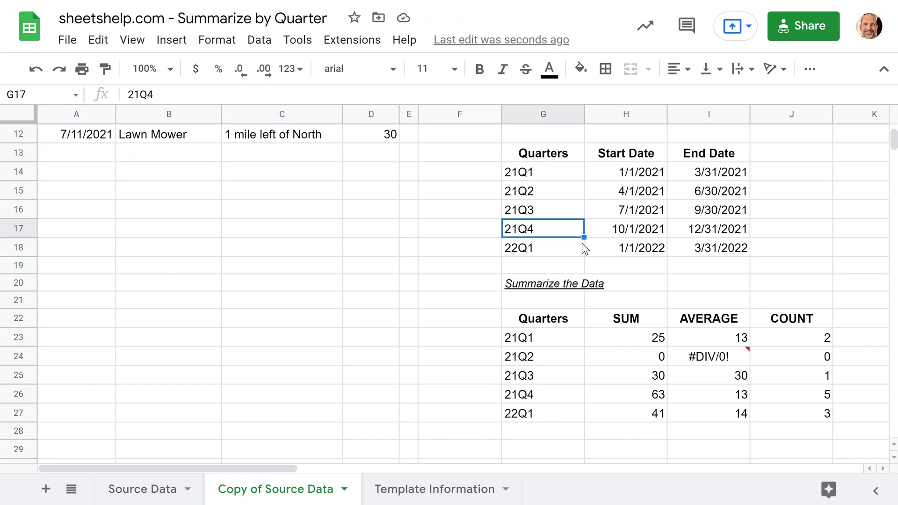
{"action": "scroll", "coordinate": [582, 242], "scroll_direction": "up", "scroll_amount": 5}
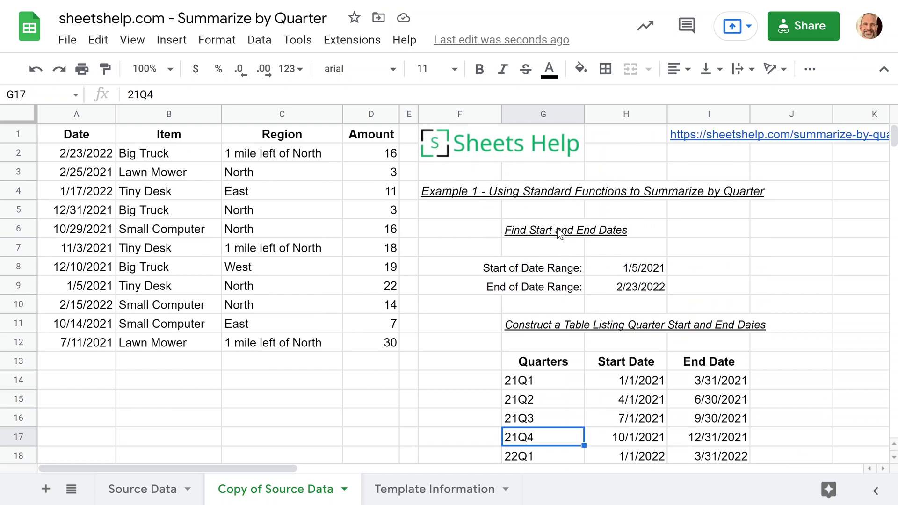
{"action": "left_click", "coordinate": [554, 213]}
{"action": "left_click", "coordinate": [556, 253]}
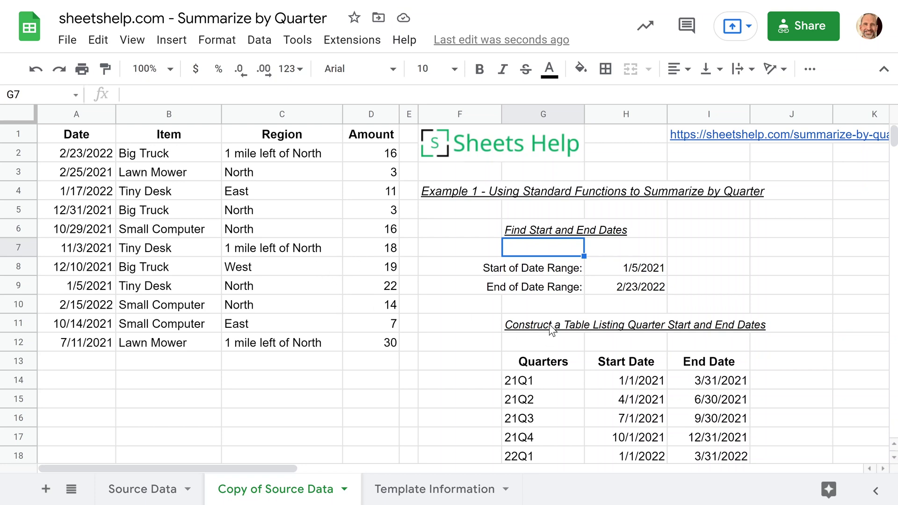
{"action": "scroll", "coordinate": [532, 344], "scroll_direction": "down", "scroll_amount": 4}
{"action": "scroll", "coordinate": [531, 343], "scroll_direction": "down", "scroll_amount": 4}
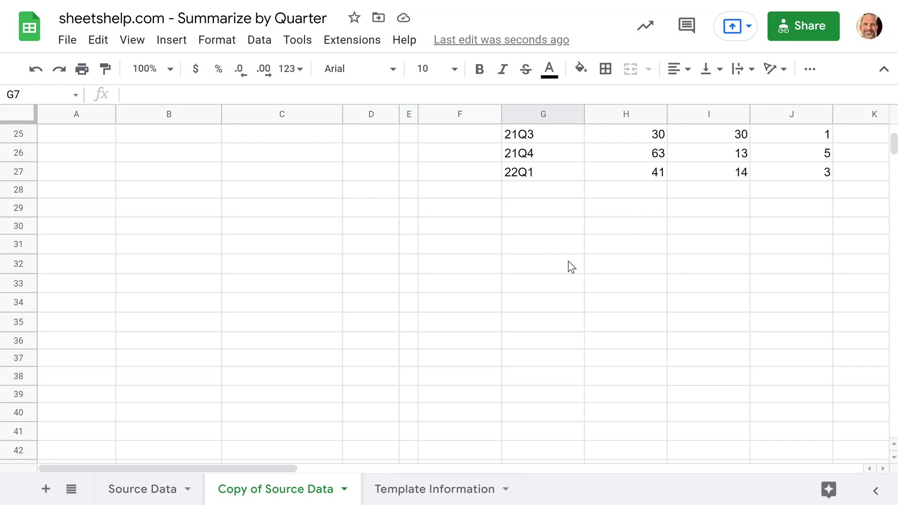
{"action": "scroll", "coordinate": [391, 265], "scroll_direction": "up", "scroll_amount": 8}
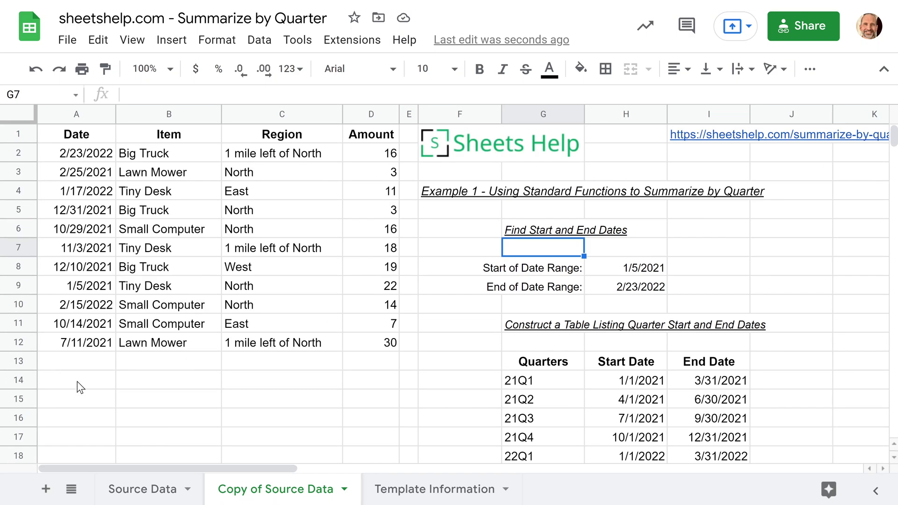
Step: Clear the old summary tables from F4:J42
{"action": "left_click_drag", "start_coordinate": [442, 192], "coordinate": [780, 407]}
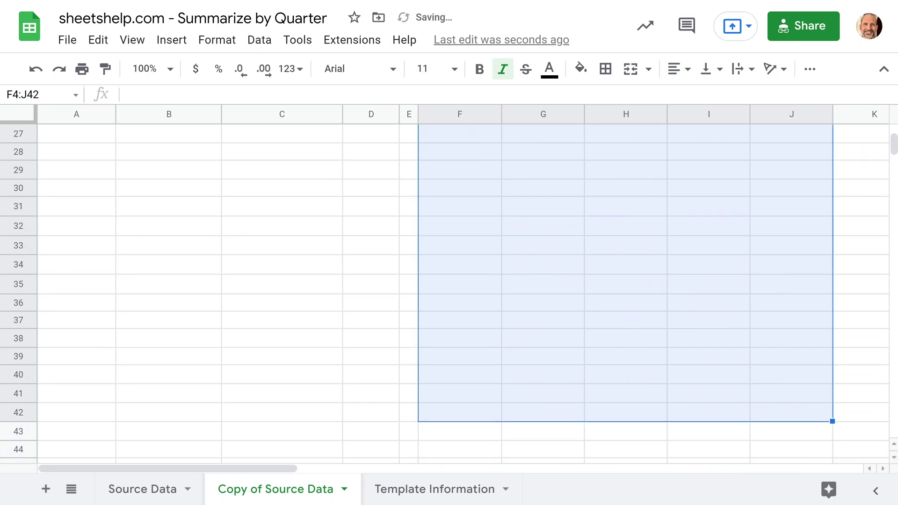
{"action": "scroll", "coordinate": [437, 199], "scroll_direction": "up", "scroll_amount": 2}
{"action": "left_click_drag", "start_coordinate": [449, 190], "coordinate": [451, 209]}
{"action": "scroll", "coordinate": [449, 208], "scroll_direction": "up", "scroll_amount": 8}
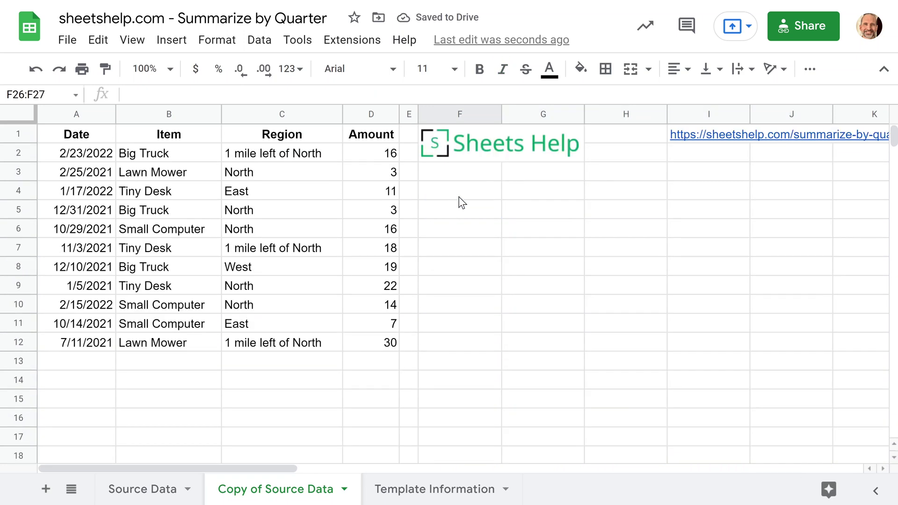
Step: Start a new pivot table from source range 'Copy of Source Data'!A1:D12
{"action": "left_click", "coordinate": [463, 202]}
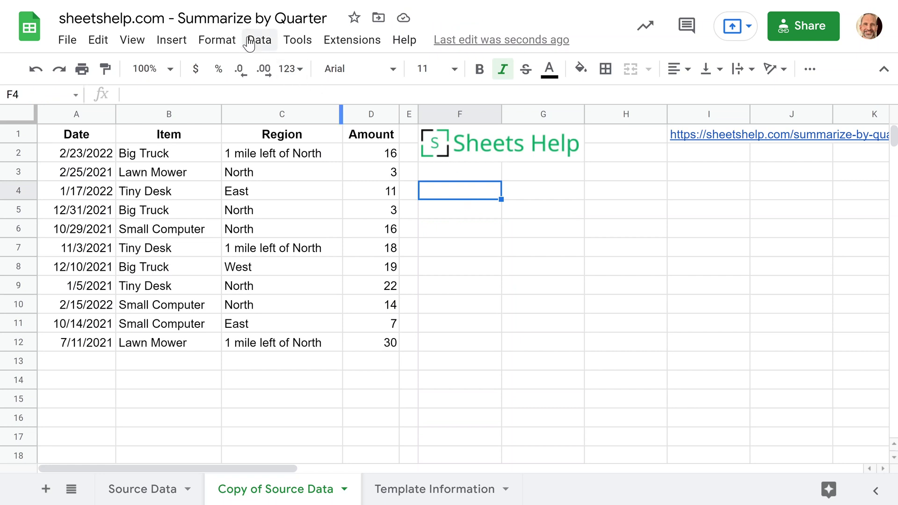
{"action": "left_click", "coordinate": [187, 42]}
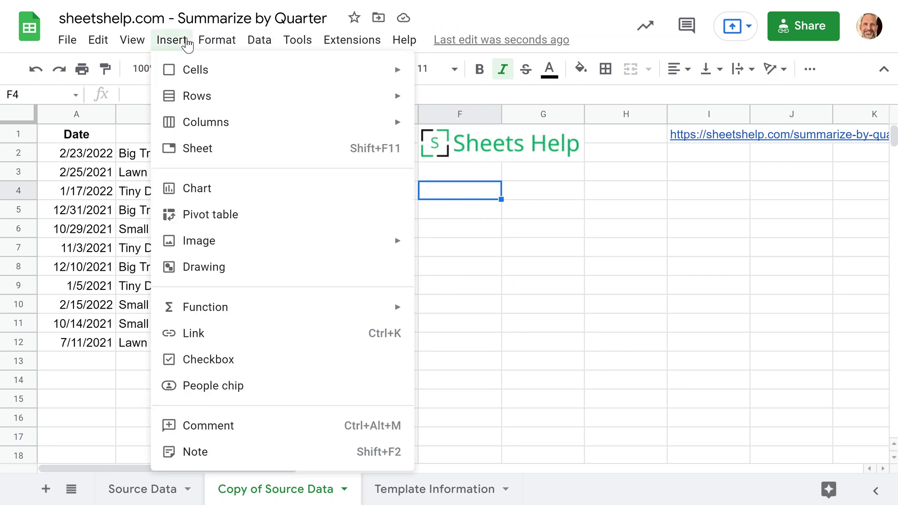
{"action": "left_click", "coordinate": [202, 216]}
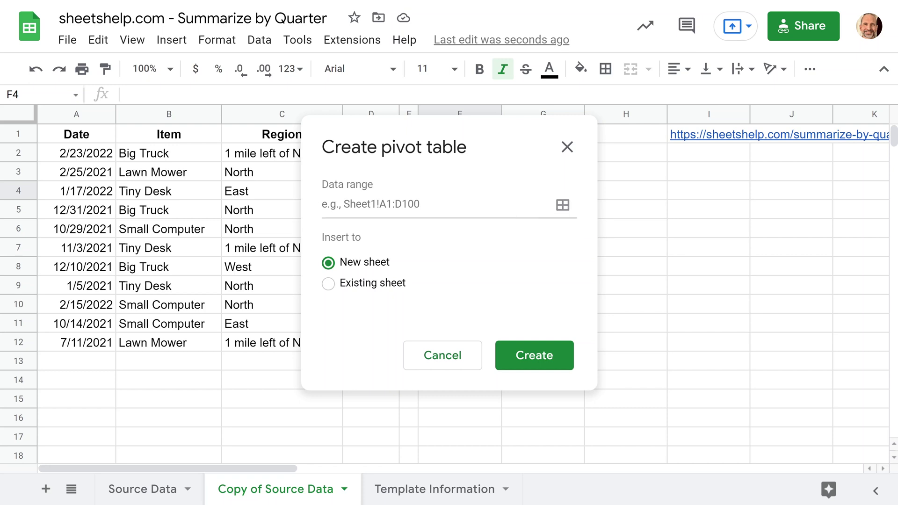
{"action": "left_click", "coordinate": [562, 206]}
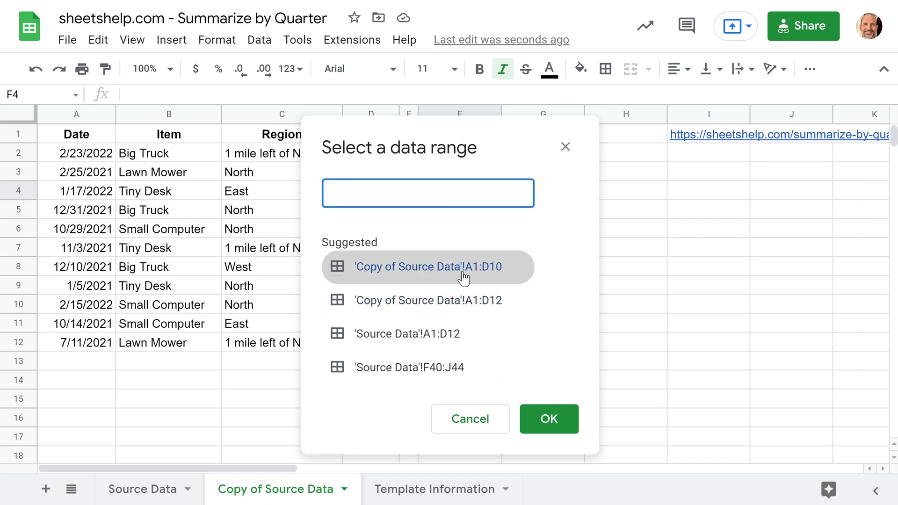
{"action": "left_click", "coordinate": [464, 304]}
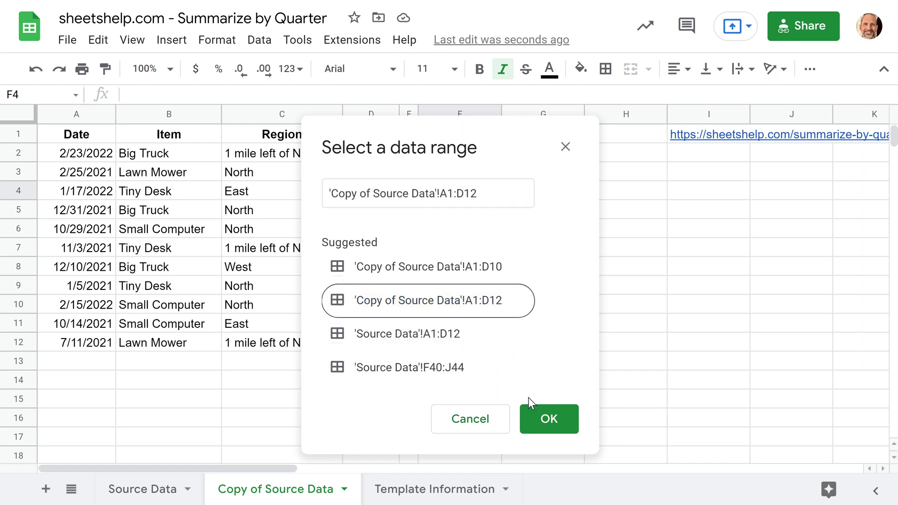
{"action": "left_click", "coordinate": [540, 418]}
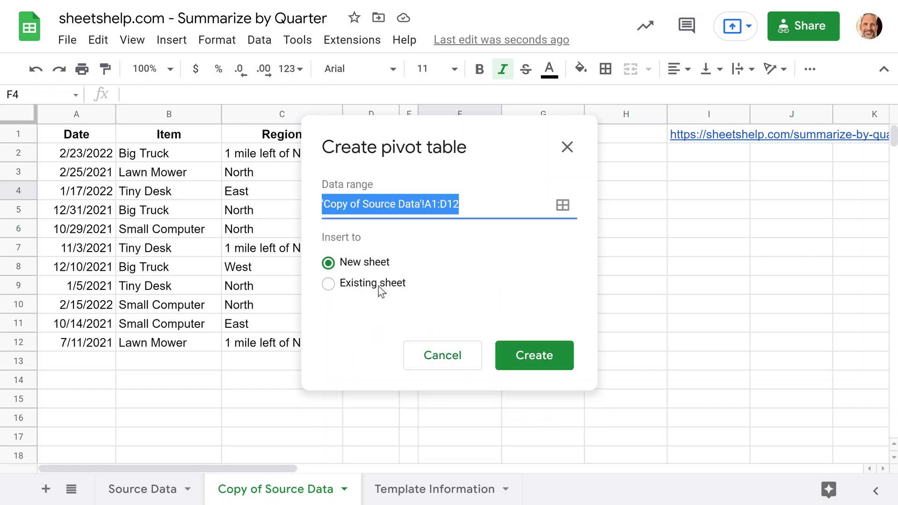
Step: Place the pivot table on the existing sheet at F4 and create it
{"action": "left_click", "coordinate": [380, 291]}
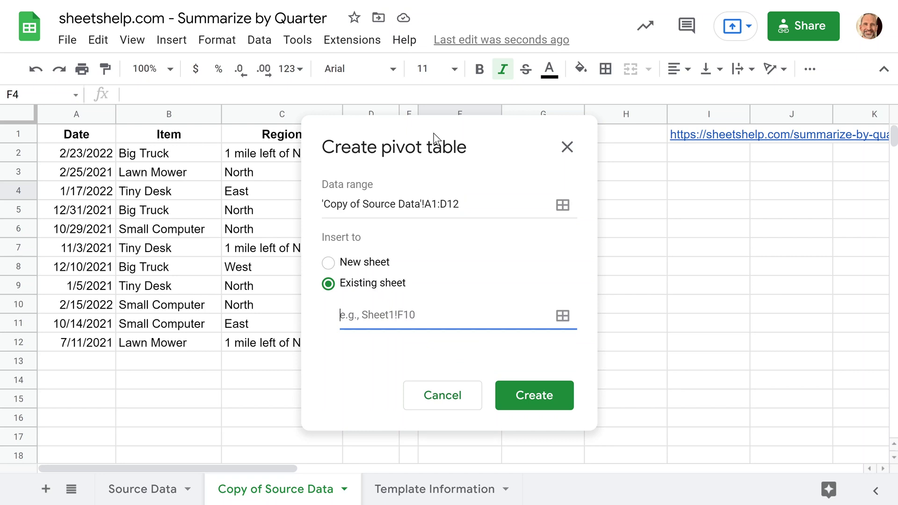
{"action": "left_click_drag", "start_coordinate": [435, 138], "coordinate": [678, 130]}
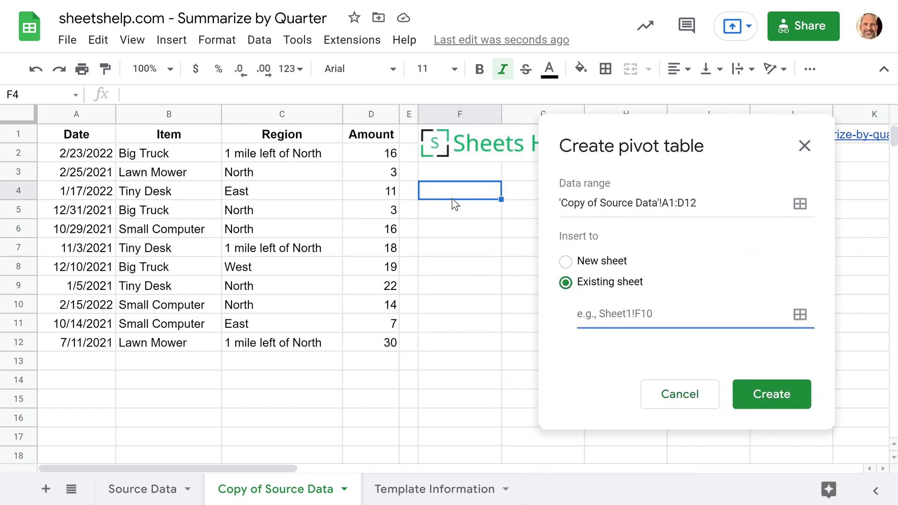
{"action": "left_click", "coordinate": [800, 314]}
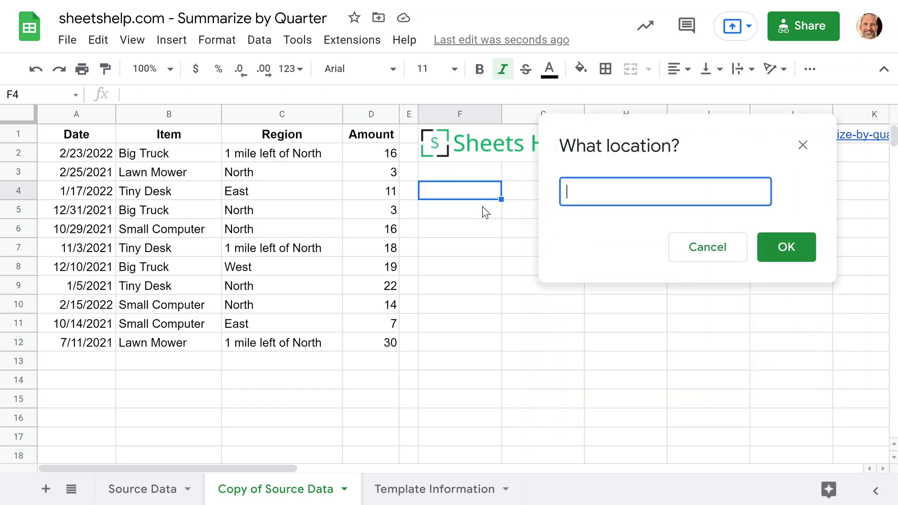
{"action": "left_click", "coordinate": [444, 192]}
{"action": "left_click", "coordinate": [767, 250]}
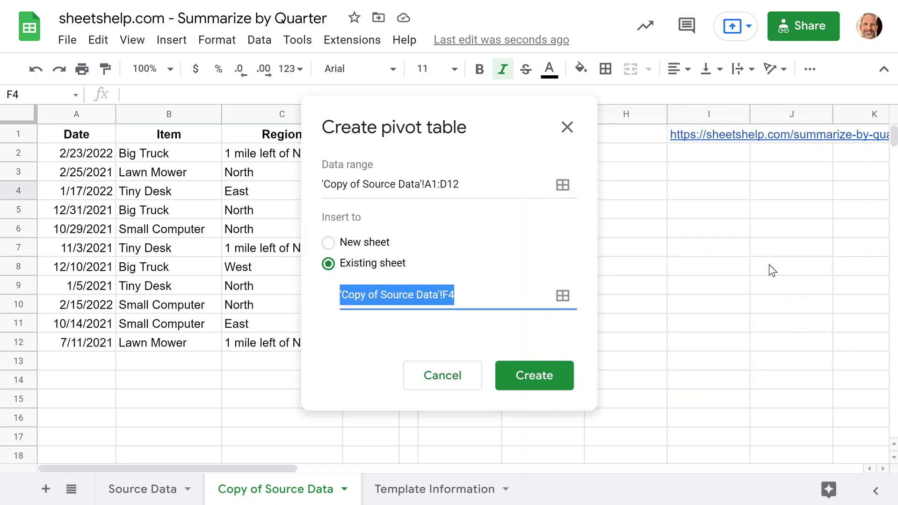
{"action": "left_click", "coordinate": [551, 388]}
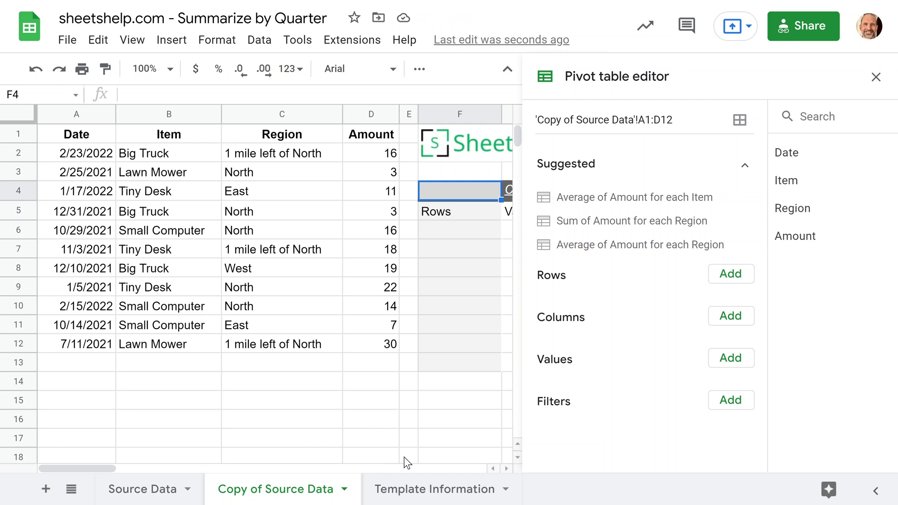
Step: Add SUM of Amount as the pivot value and Date as its rows, totalling 159
{"action": "key", "text": "alt+Tab"}
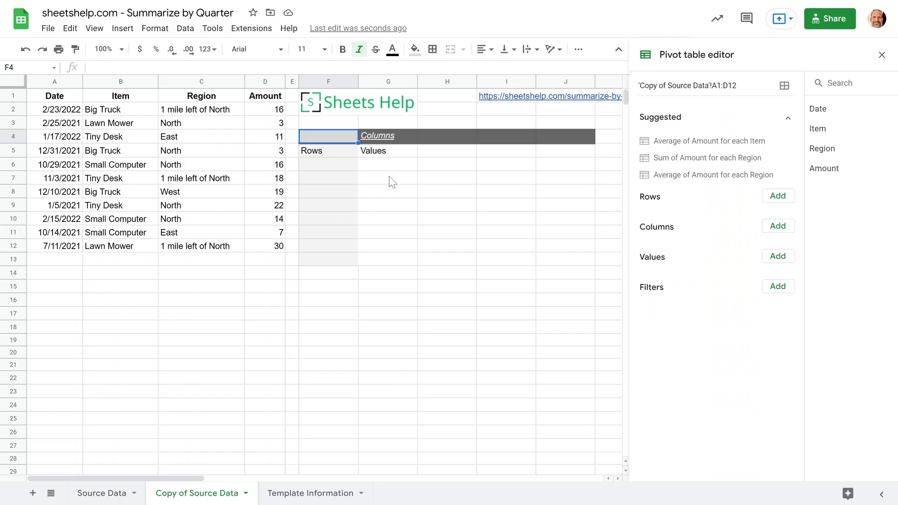
{"action": "left_click", "coordinate": [378, 164]}
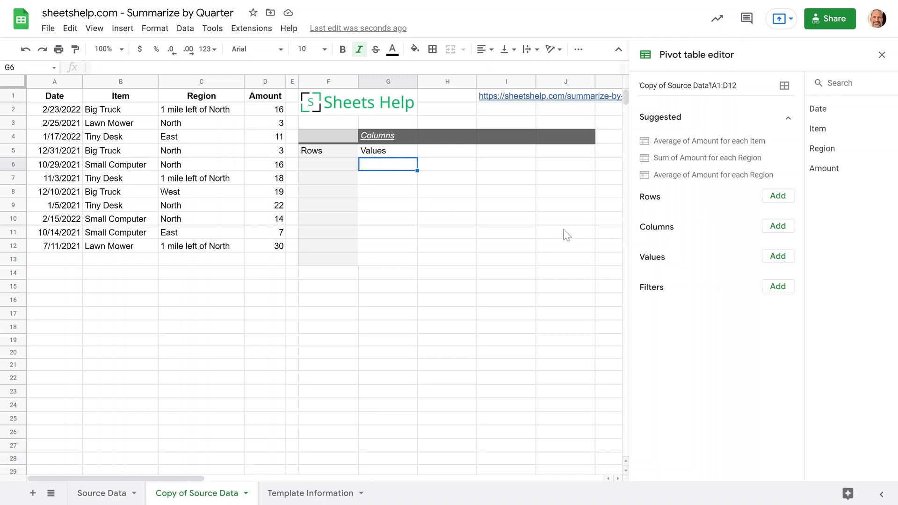
{"action": "left_click", "coordinate": [790, 263]}
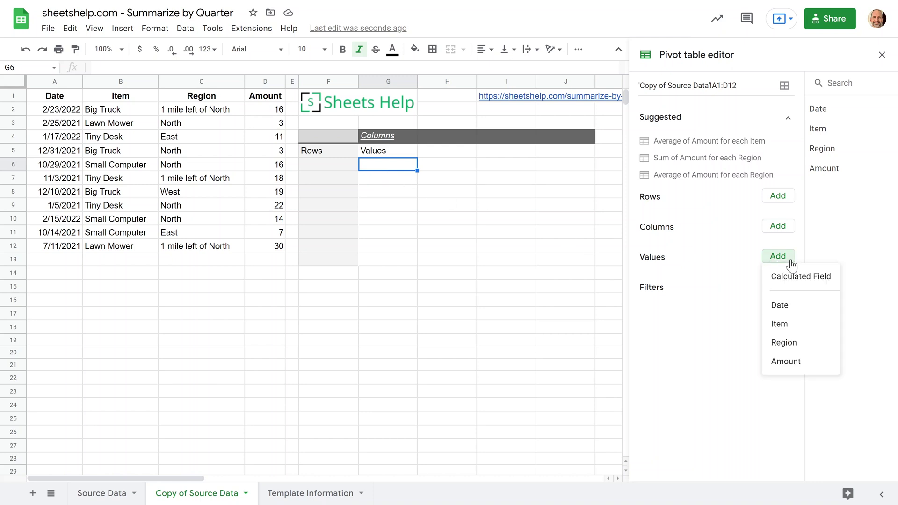
{"action": "left_click", "coordinate": [785, 361]}
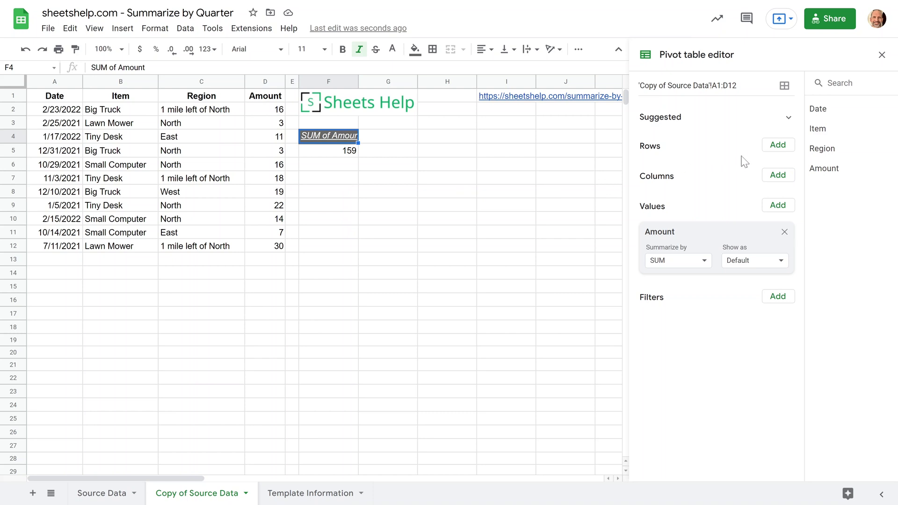
{"action": "left_click", "coordinate": [779, 146]}
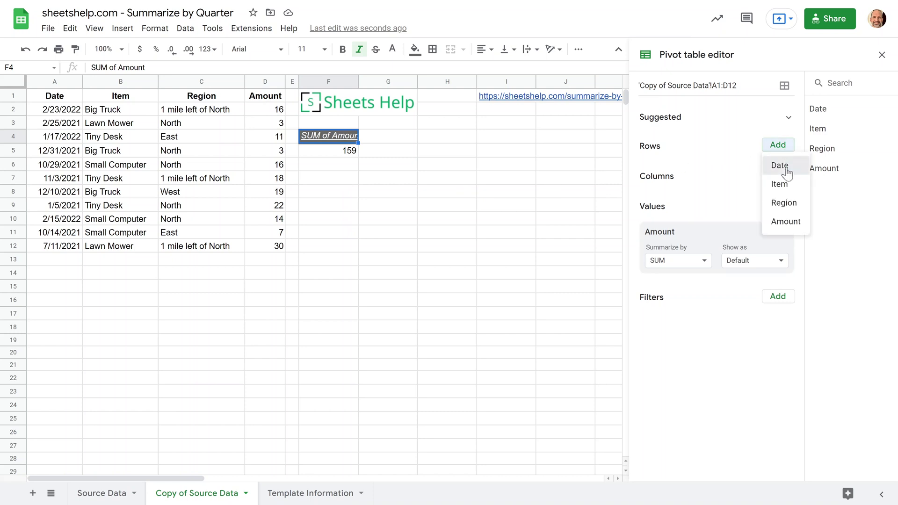
{"action": "left_click", "coordinate": [781, 166]}
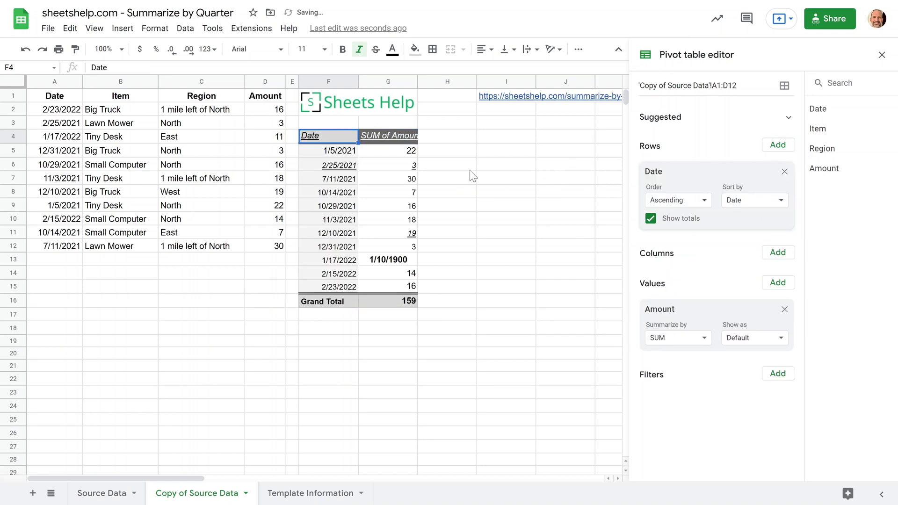
Step: Clear the leftover formatting from the pivot area F3:I21
{"action": "left_click_drag", "start_coordinate": [335, 154], "coordinate": [381, 287]}
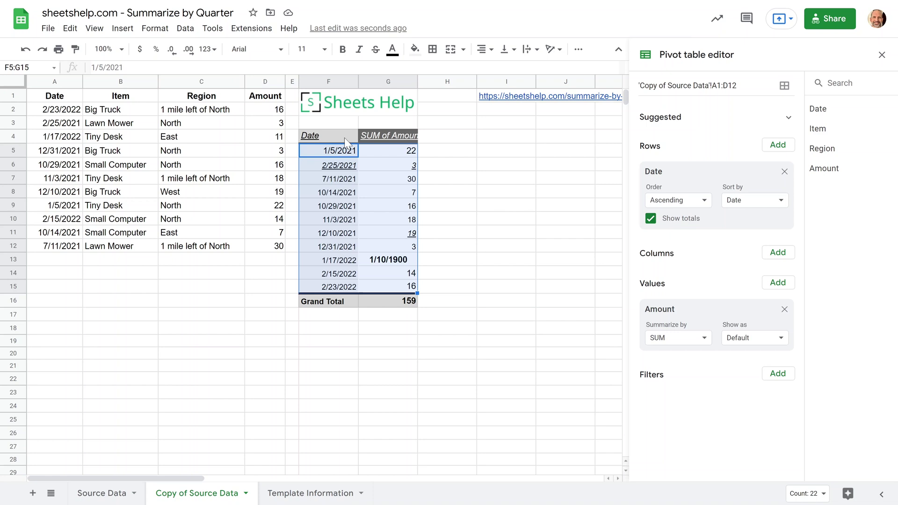
{"action": "left_click_drag", "start_coordinate": [340, 123], "coordinate": [524, 370]}
{"action": "left_click", "coordinate": [155, 28]}
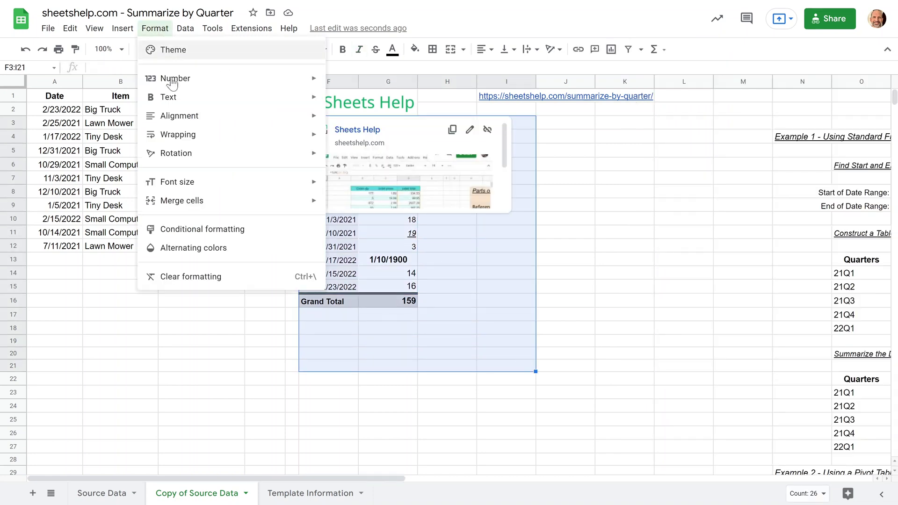
{"action": "left_click", "coordinate": [187, 279]}
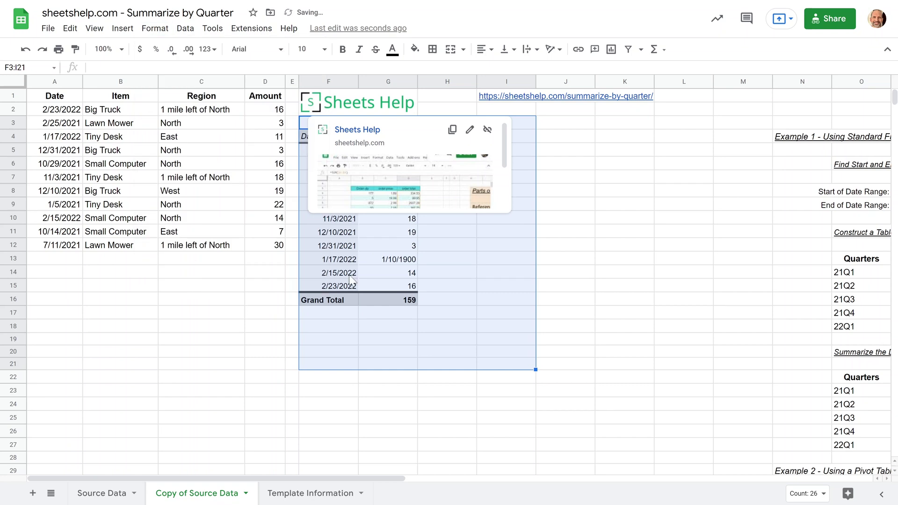
{"action": "left_click", "coordinate": [389, 271]}
Step: Copy G12's number format onto G13 so the 1/17/2022 sum shows 11
{"action": "left_click", "coordinate": [398, 246]}
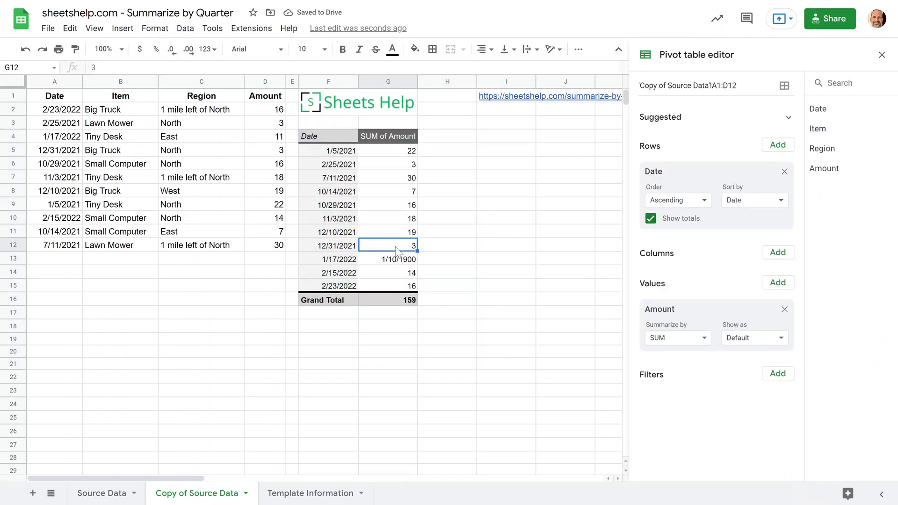
{"action": "left_click", "coordinate": [80, 50]}
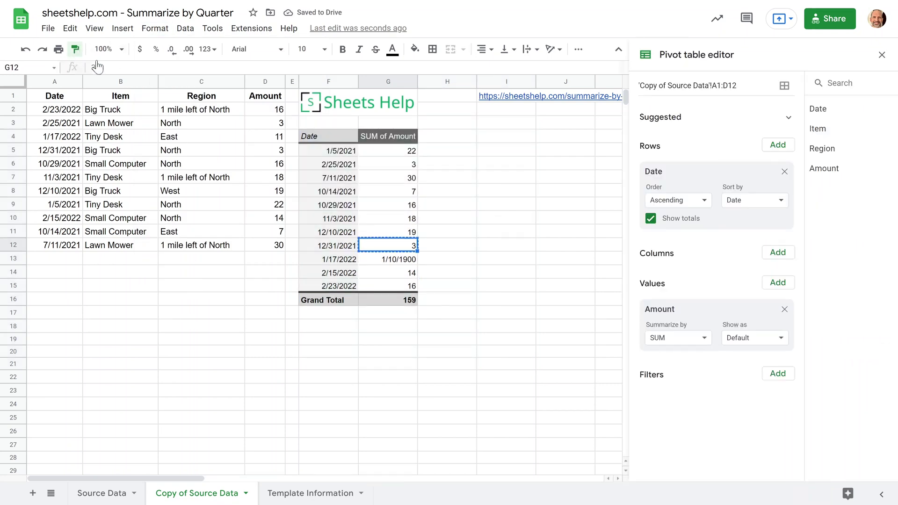
{"action": "left_click", "coordinate": [385, 261]}
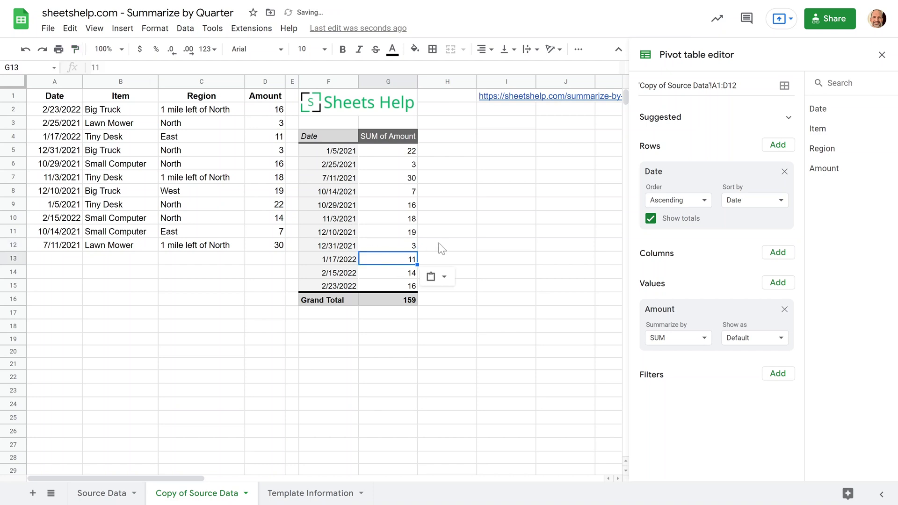
{"action": "left_click", "coordinate": [388, 152]}
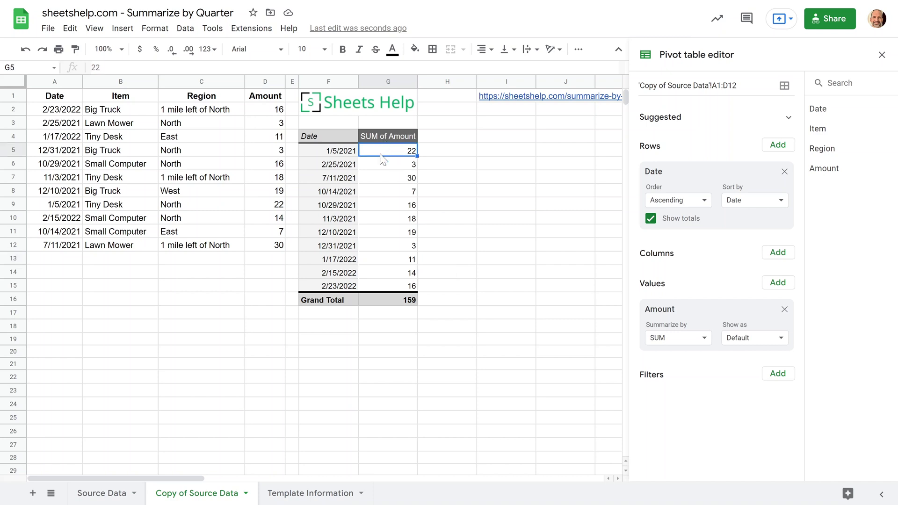
{"action": "left_click", "coordinate": [351, 196]}
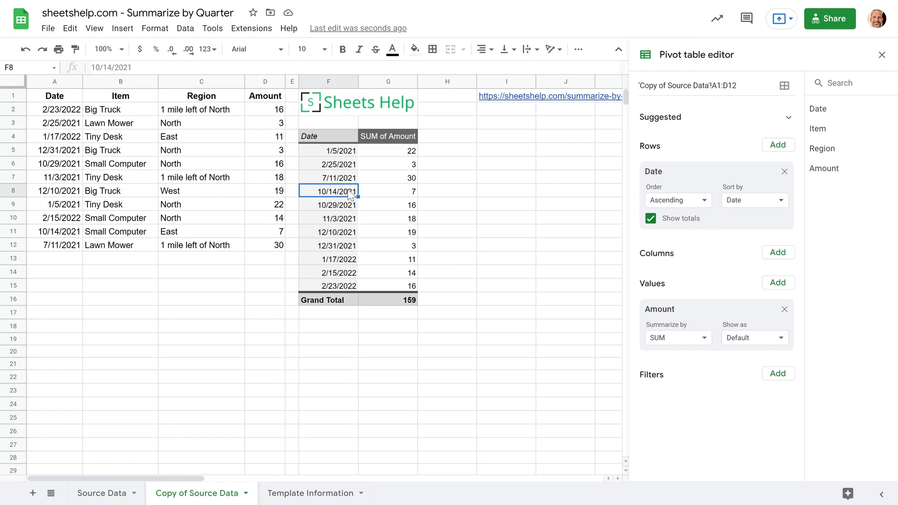
{"action": "left_click", "coordinate": [385, 138]}
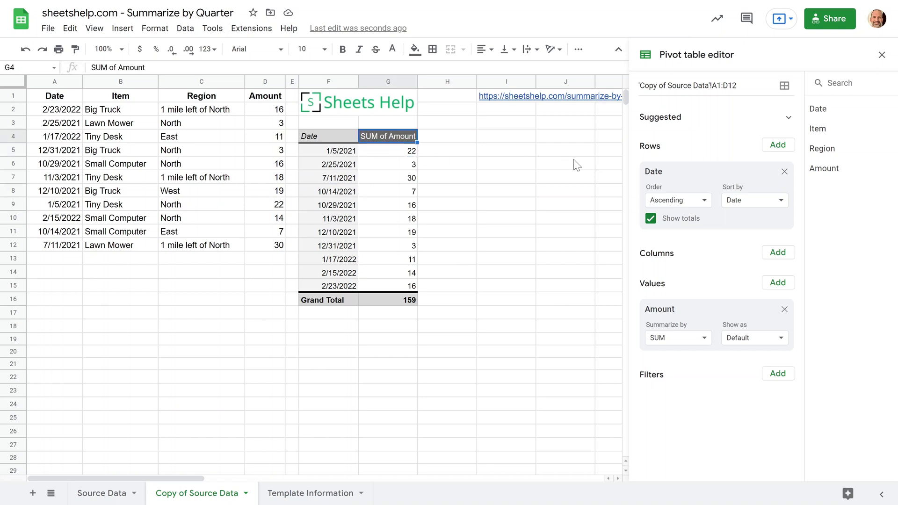
{"action": "left_click", "coordinate": [440, 138]}
{"action": "left_click", "coordinate": [444, 151]}
{"action": "left_click", "coordinate": [446, 164]}
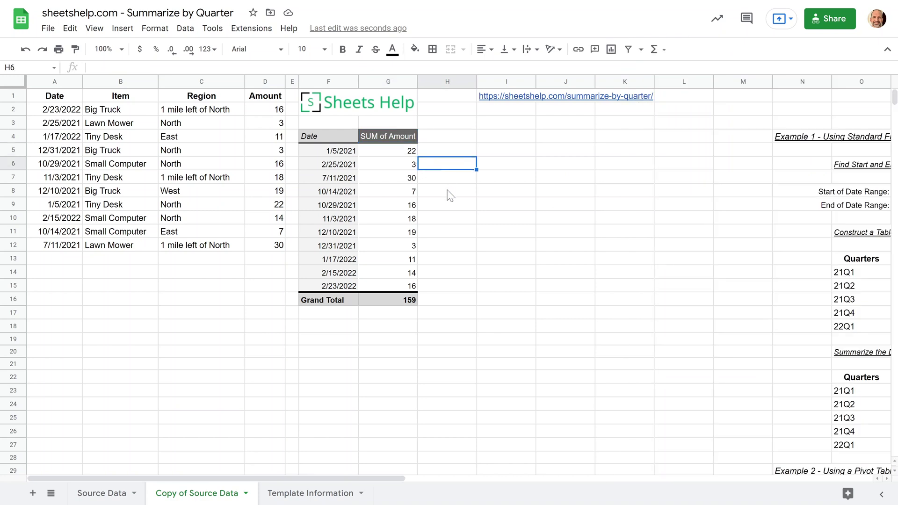
{"action": "left_click", "coordinate": [449, 190]}
{"action": "left_click", "coordinate": [452, 245]}
{"action": "left_click", "coordinate": [446, 274]}
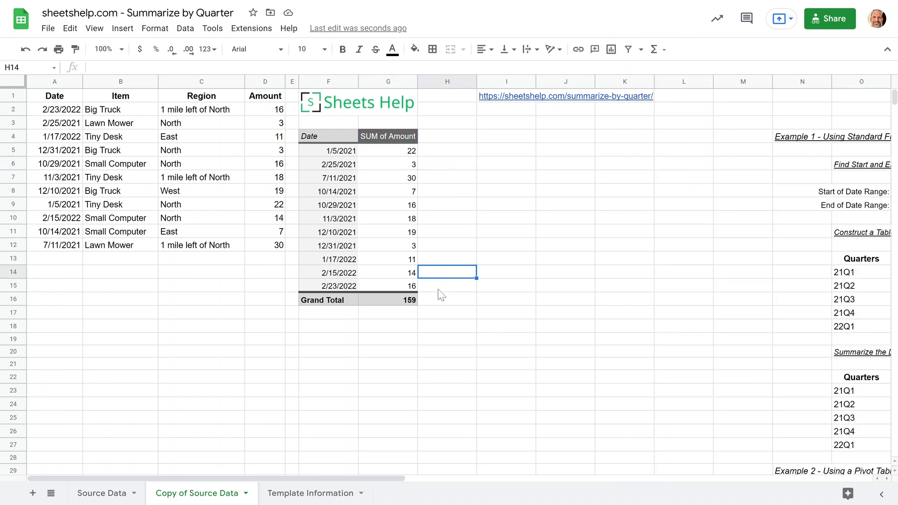
{"action": "left_click", "coordinate": [378, 229]}
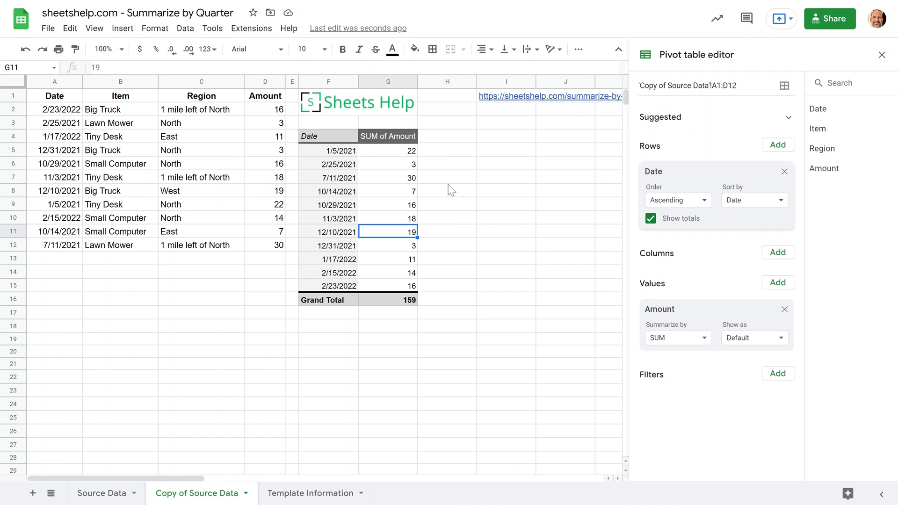
Step: Add two more Amount value columns summarized by AVERAGE and COUNT
{"action": "left_click", "coordinate": [778, 283]}
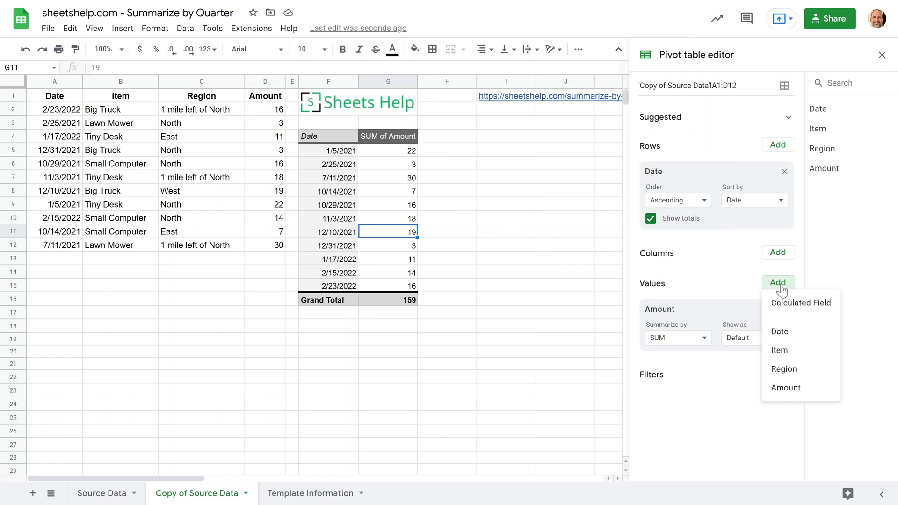
{"action": "left_click", "coordinate": [794, 387]}
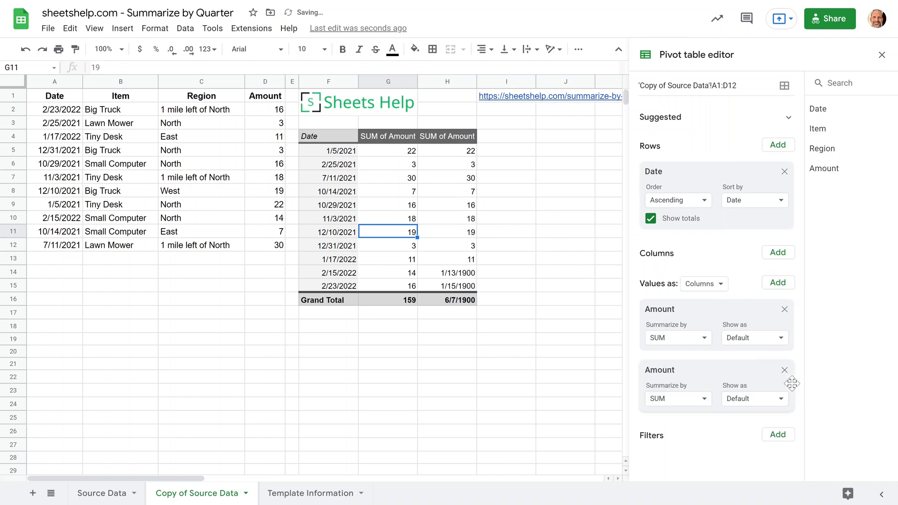
{"action": "left_click", "coordinate": [778, 282]}
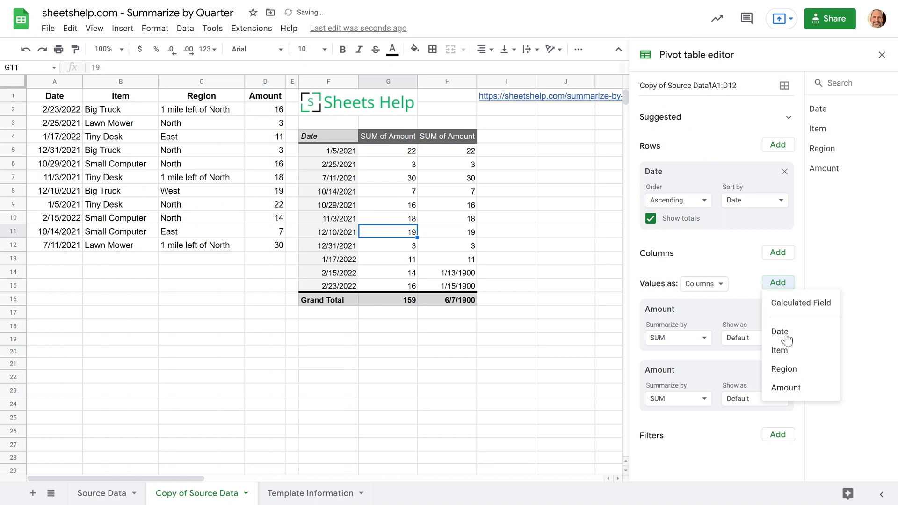
{"action": "left_click", "coordinate": [787, 387]}
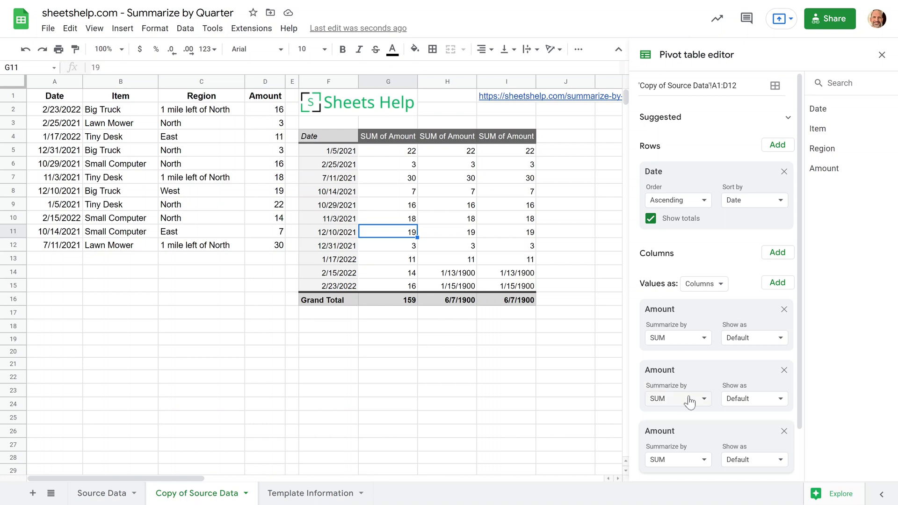
{"action": "left_click", "coordinate": [689, 399]}
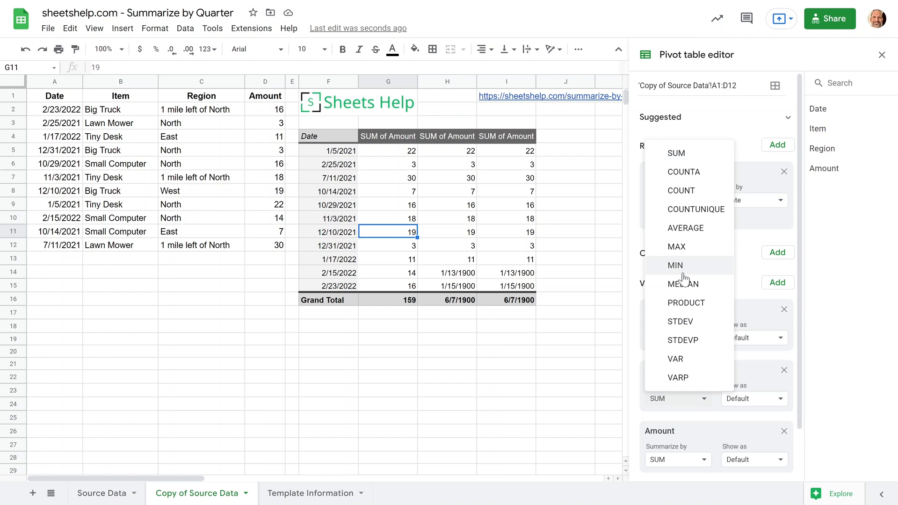
{"action": "left_click", "coordinate": [698, 229]}
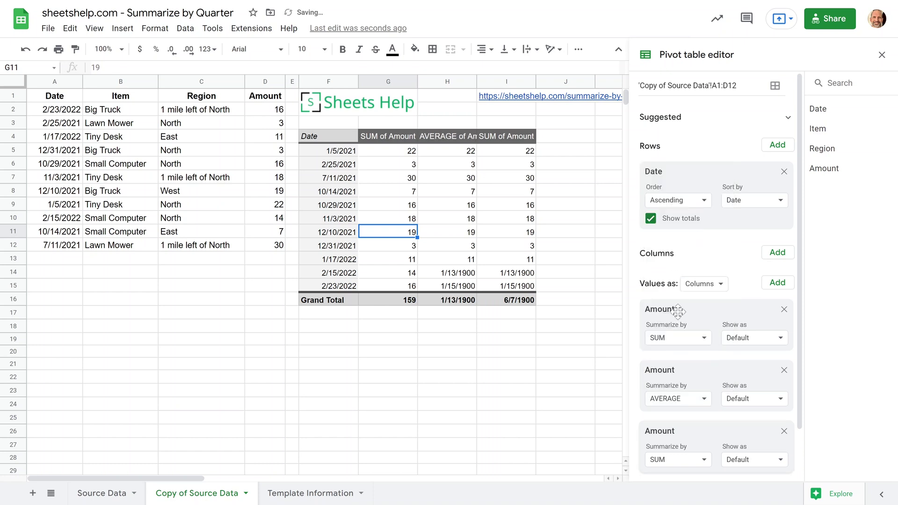
{"action": "left_click", "coordinate": [676, 460]}
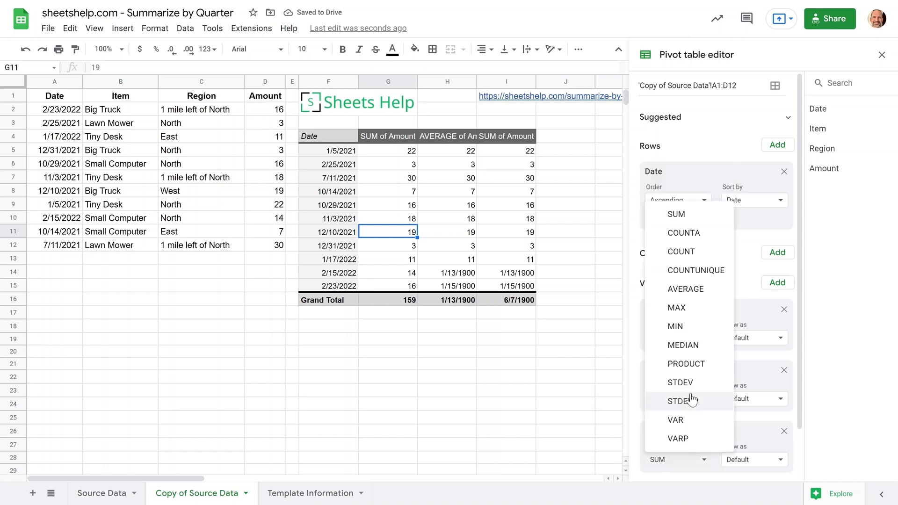
{"action": "left_click", "coordinate": [682, 253]}
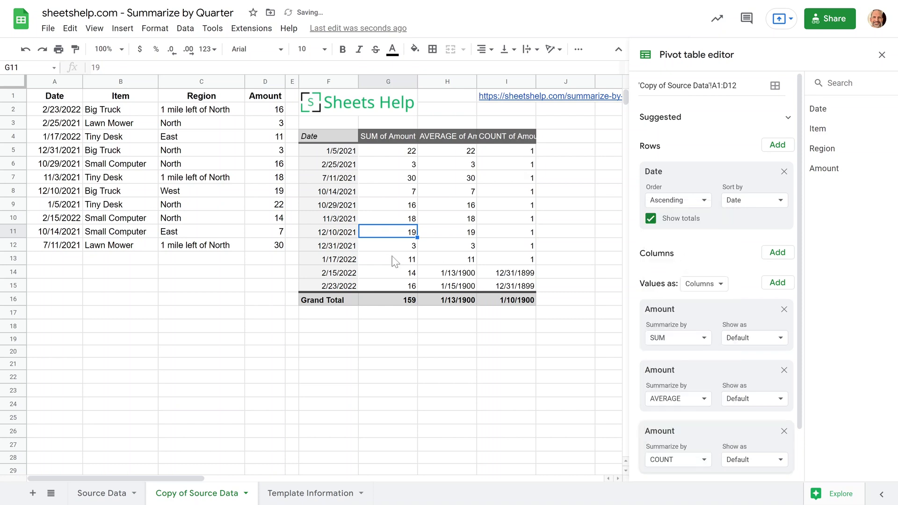
Step: Copy G13's plain number format onto H14:I15
{"action": "left_click", "coordinate": [392, 260]}
{"action": "left_click", "coordinate": [75, 49]}
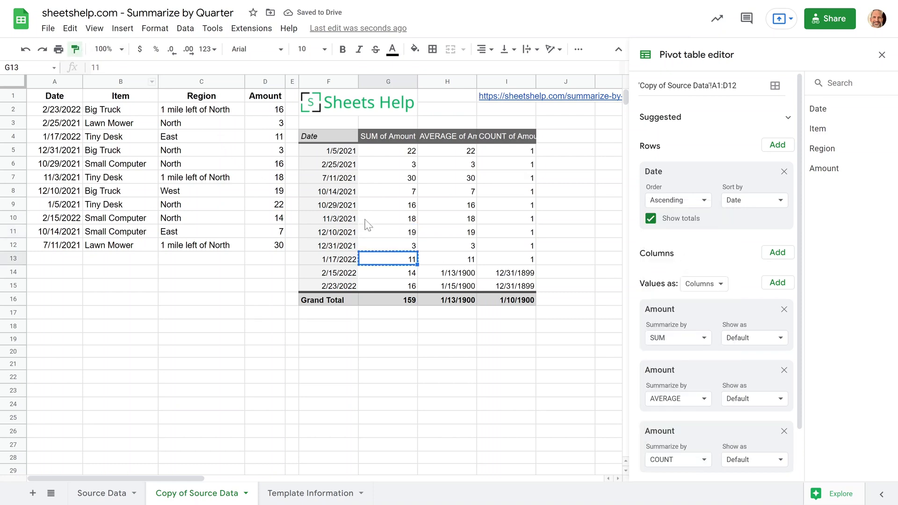
{"action": "left_click_drag", "start_coordinate": [443, 273], "coordinate": [501, 291]}
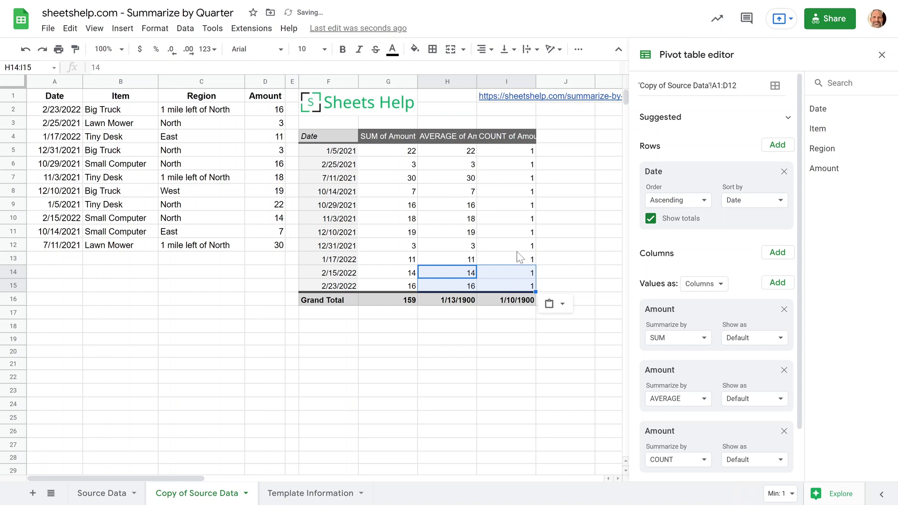
Step: Check the sum, average and count values across the pivot rows
{"action": "left_click", "coordinate": [411, 155]}
{"action": "left_click", "coordinate": [433, 153]}
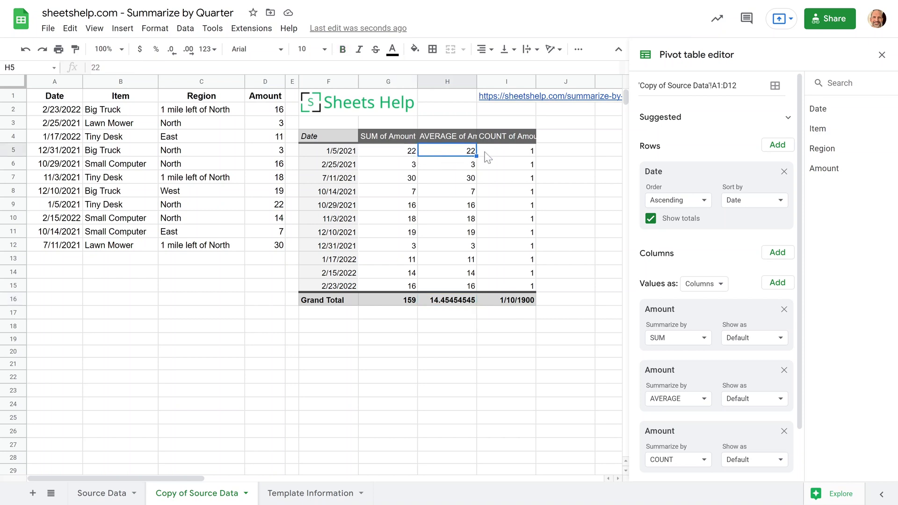
{"action": "left_click_drag", "start_coordinate": [489, 152], "coordinate": [502, 252]}
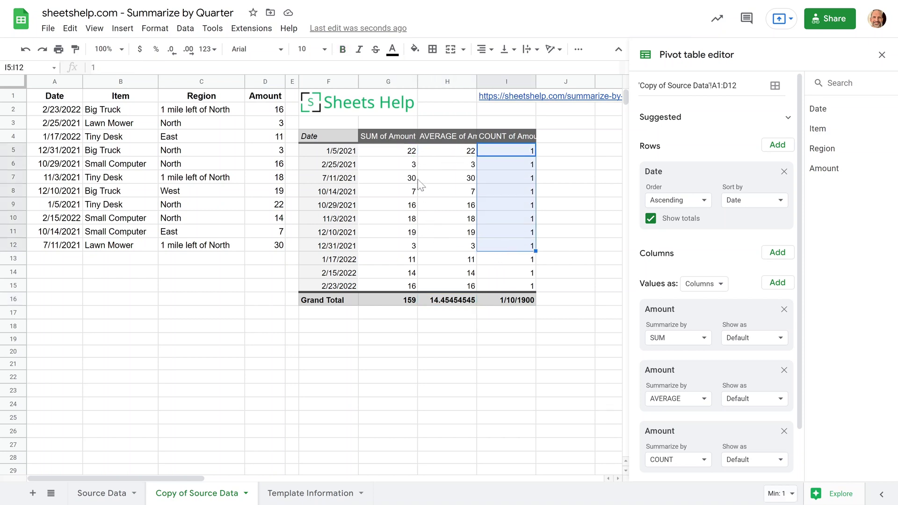
{"action": "left_click", "coordinate": [395, 169]}
{"action": "left_click", "coordinate": [449, 194]}
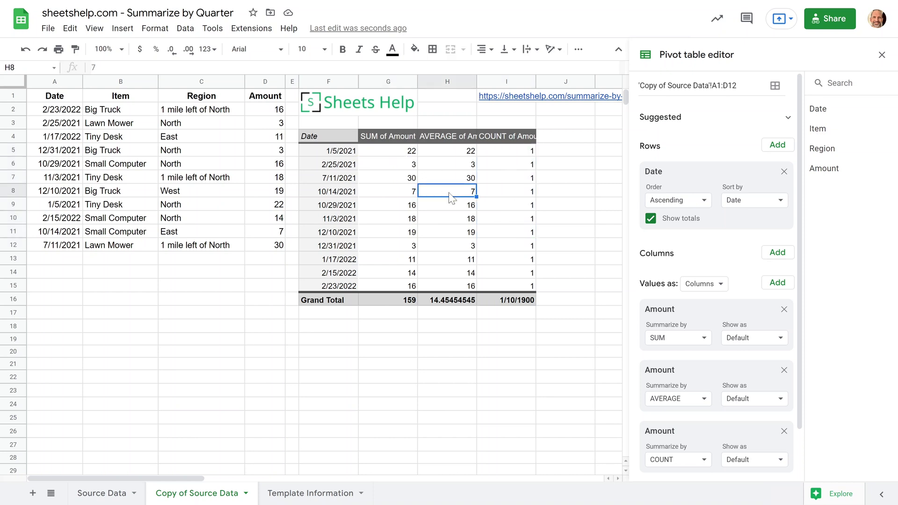
{"action": "left_click", "coordinate": [450, 219]}
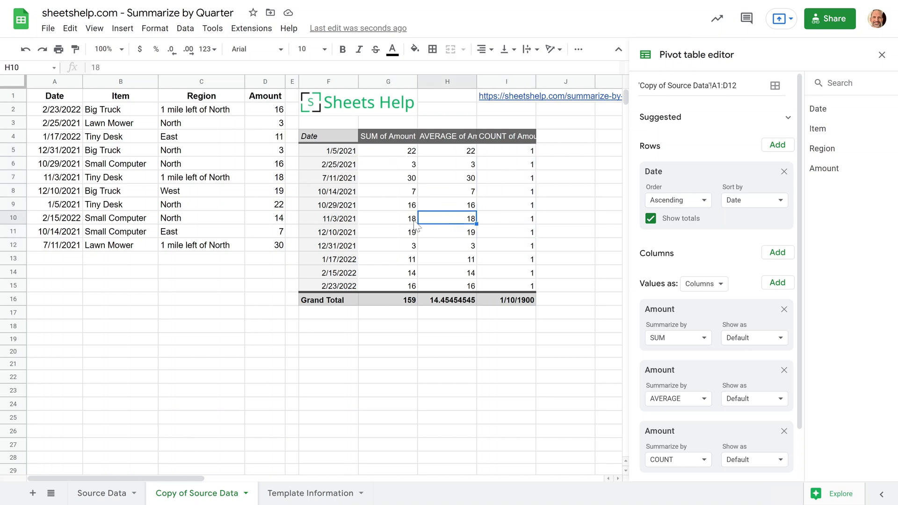
{"action": "left_click_drag", "start_coordinate": [415, 224], "coordinate": [430, 225]}
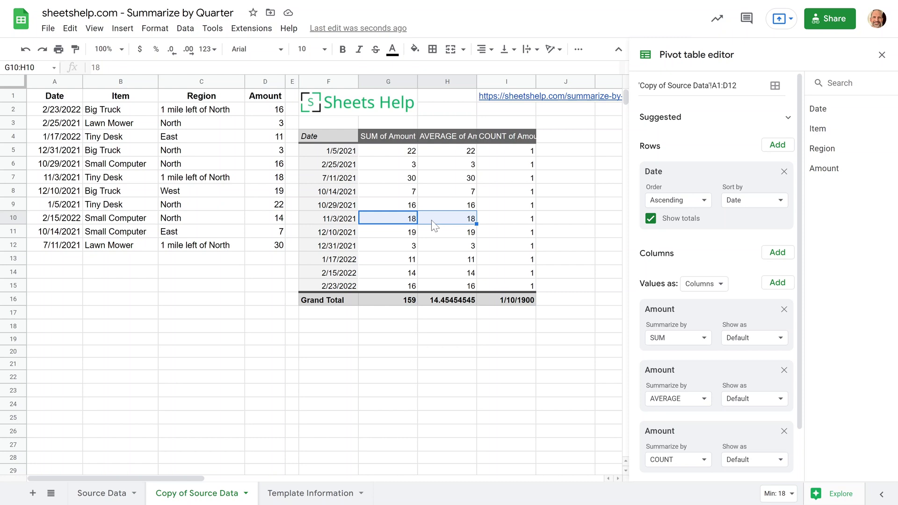
{"action": "left_click", "coordinate": [509, 224]}
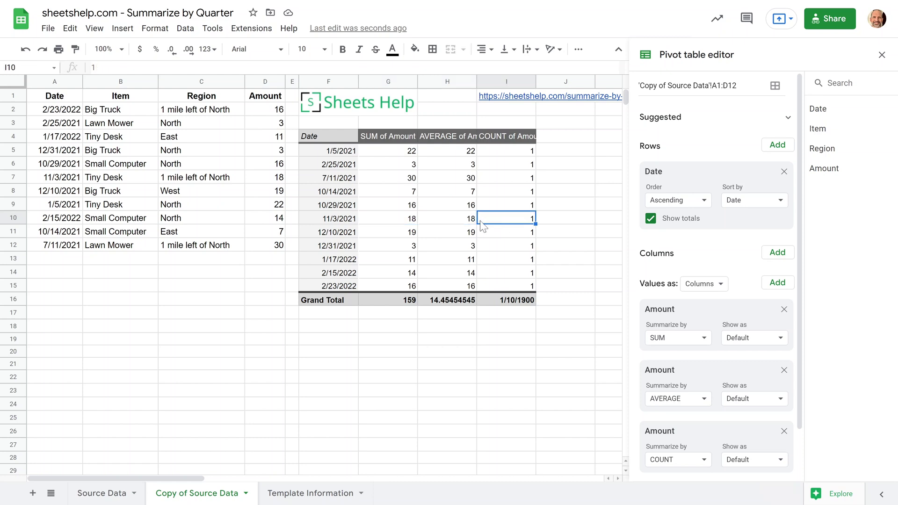
Step: Group the pivot's date rows by Year-Quarter, giving 2021-Q1 through 2022-Q1
{"action": "right_click", "coordinate": [351, 178]}
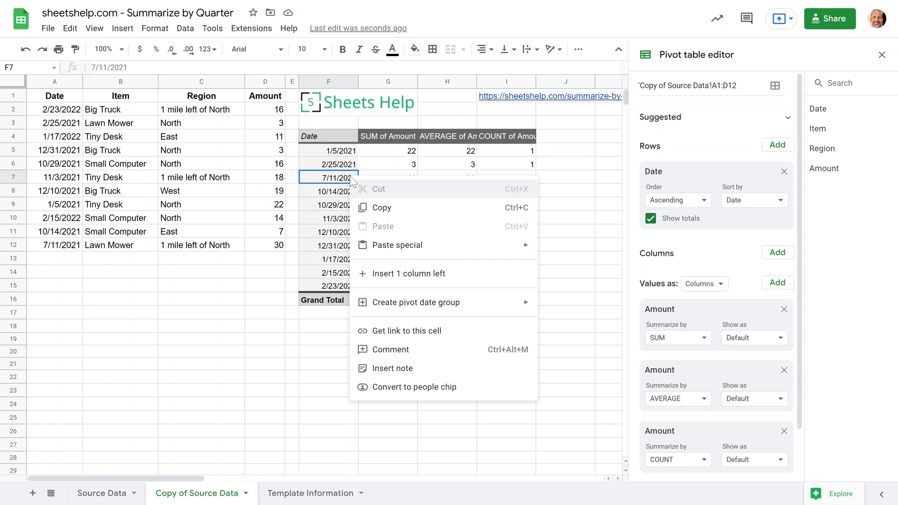
{"action": "mouse_move", "coordinate": [412, 304]}
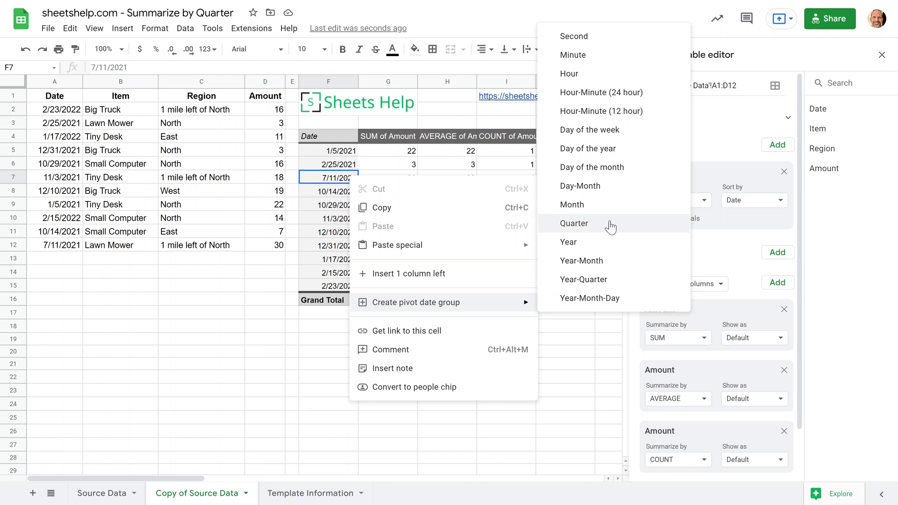
{"action": "left_click", "coordinate": [622, 283]}
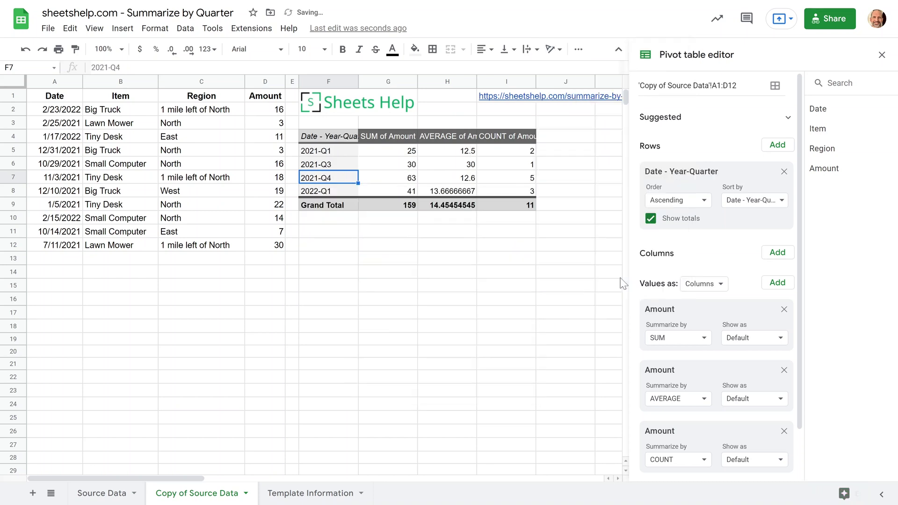
{"action": "left_click", "coordinate": [342, 150]}
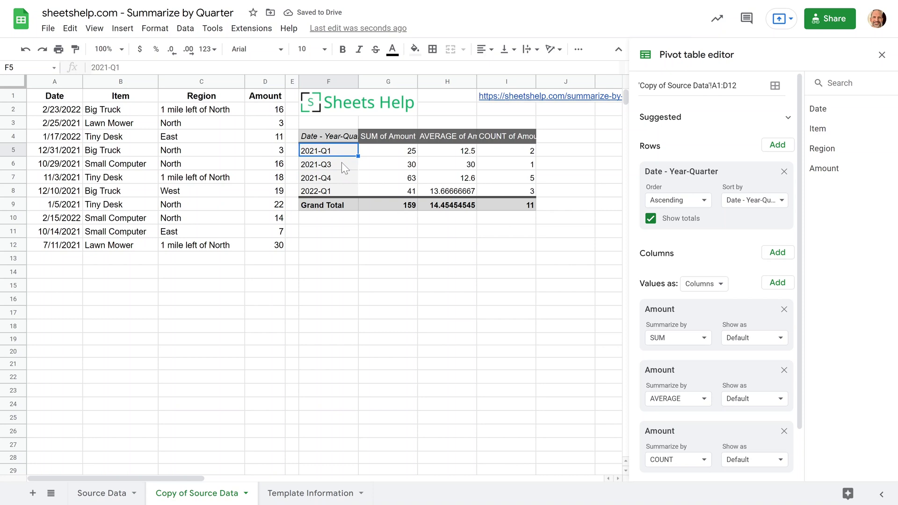
{"action": "left_click", "coordinate": [342, 165]}
{"action": "left_click", "coordinate": [344, 181]}
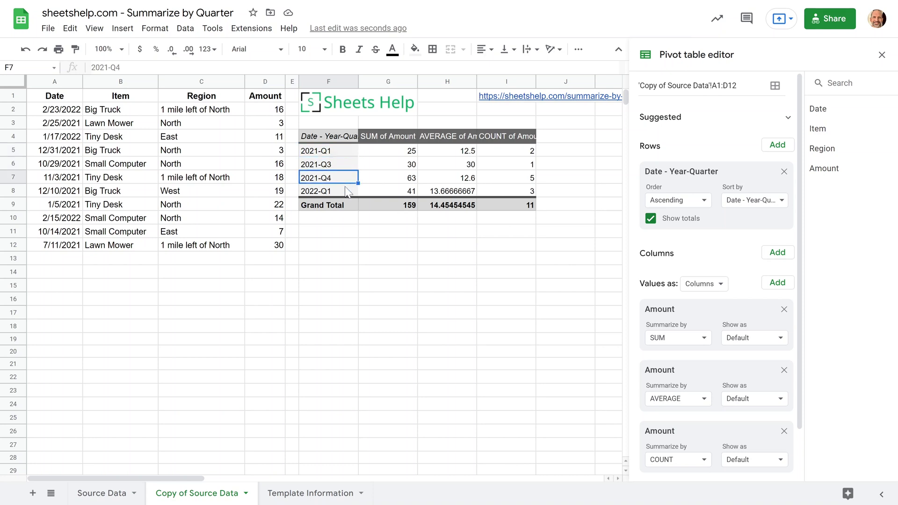
{"action": "left_click", "coordinate": [347, 191]}
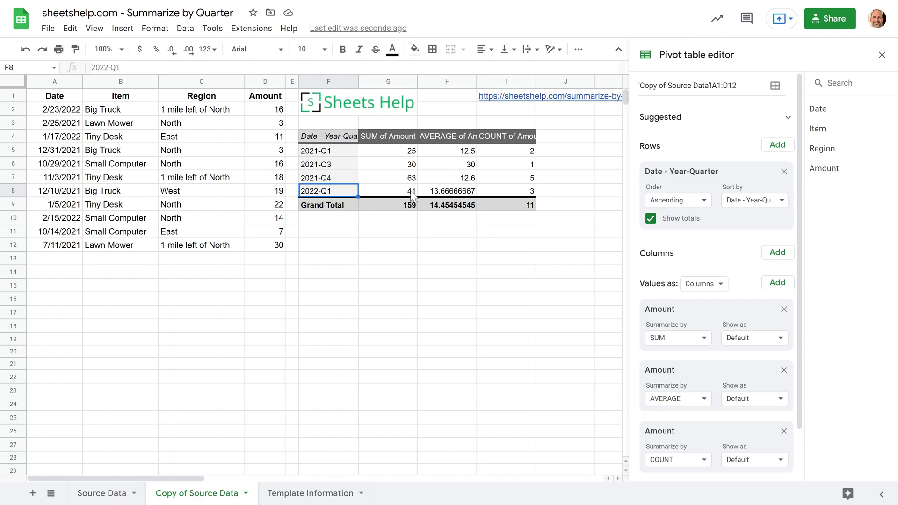
Step: Select the quarterly sums and averages G5:H8 and the H9 total for whole-number display
{"action": "left_click", "coordinate": [398, 153]}
{"action": "left_click_drag", "start_coordinate": [398, 153], "coordinate": [531, 205]}
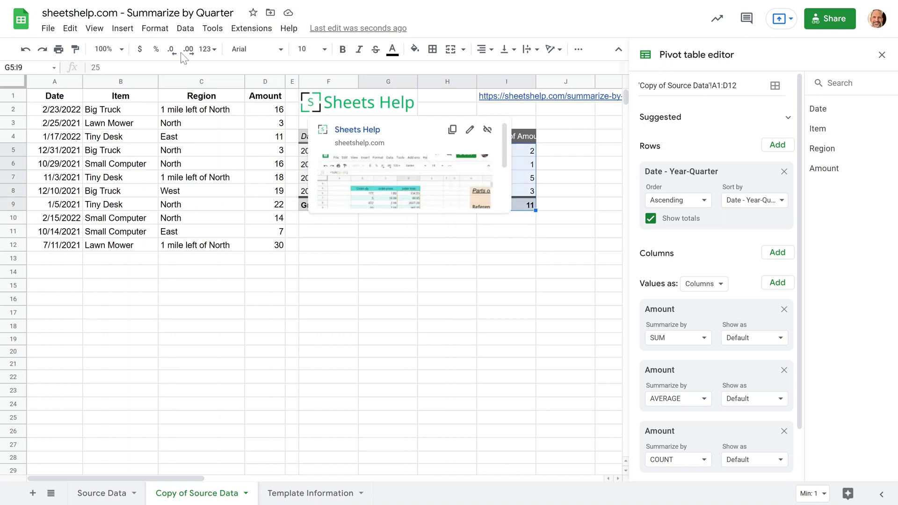
{"action": "left_click", "coordinate": [497, 269]}
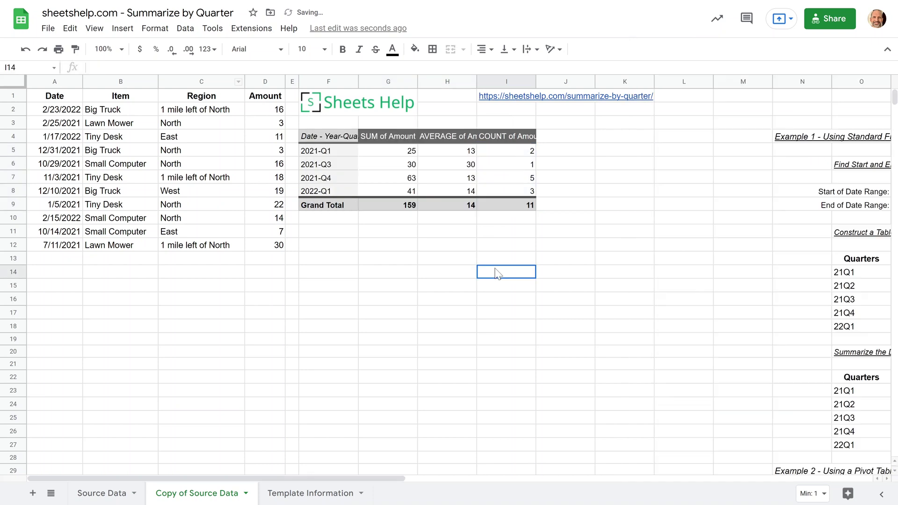
{"action": "left_click", "coordinate": [474, 211]}
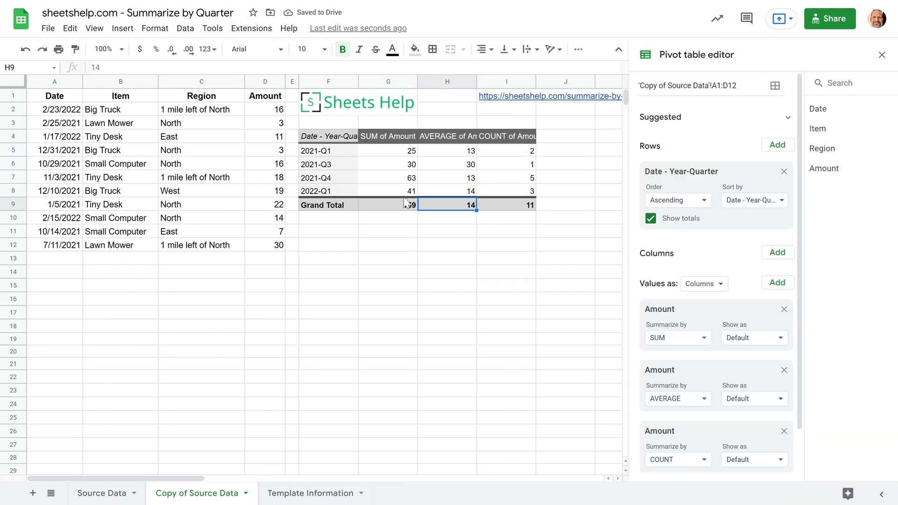
Step: Add Region as a second row grouping under each quarter, then close the pivot editor
{"action": "left_click", "coordinate": [352, 179]}
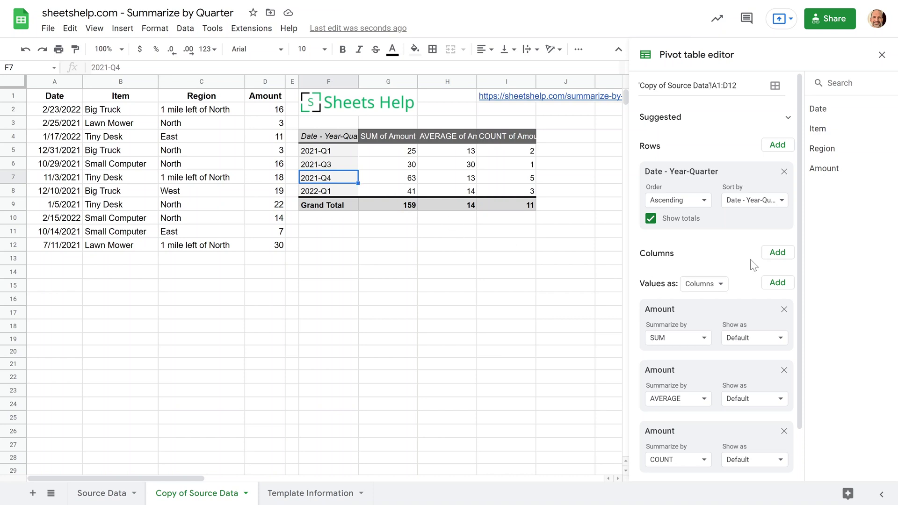
{"action": "scroll", "coordinate": [752, 265], "scroll_direction": "down", "scroll_amount": 2}
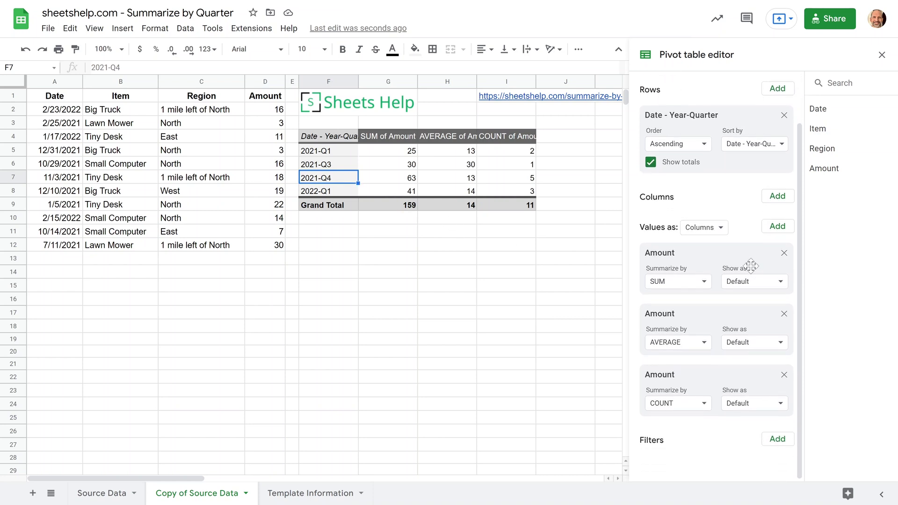
{"action": "scroll", "coordinate": [754, 270], "scroll_direction": "up", "scroll_amount": 2}
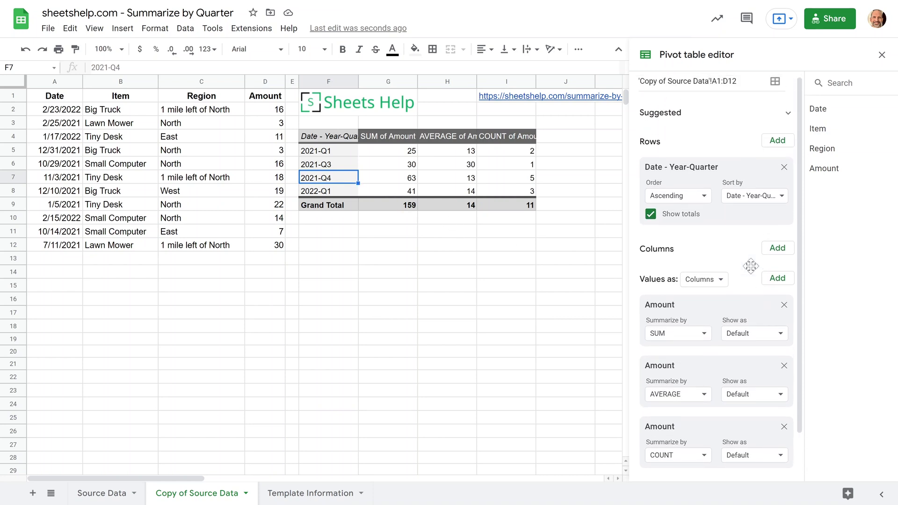
{"action": "left_click", "coordinate": [784, 153]}
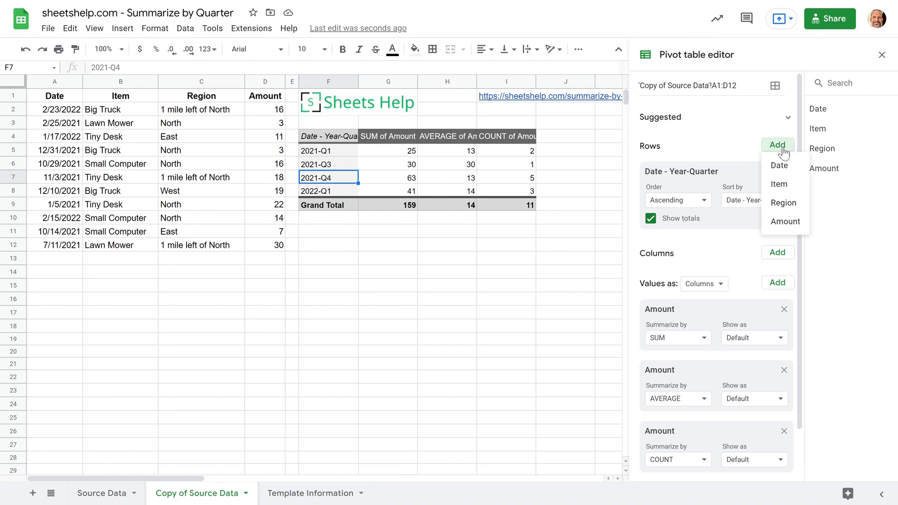
{"action": "left_click", "coordinate": [784, 203]}
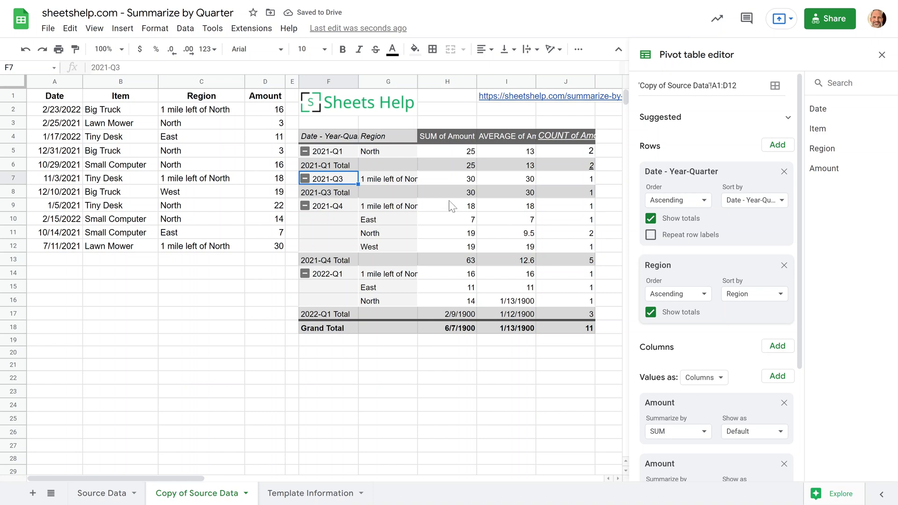
{"action": "left_click", "coordinate": [489, 291]}
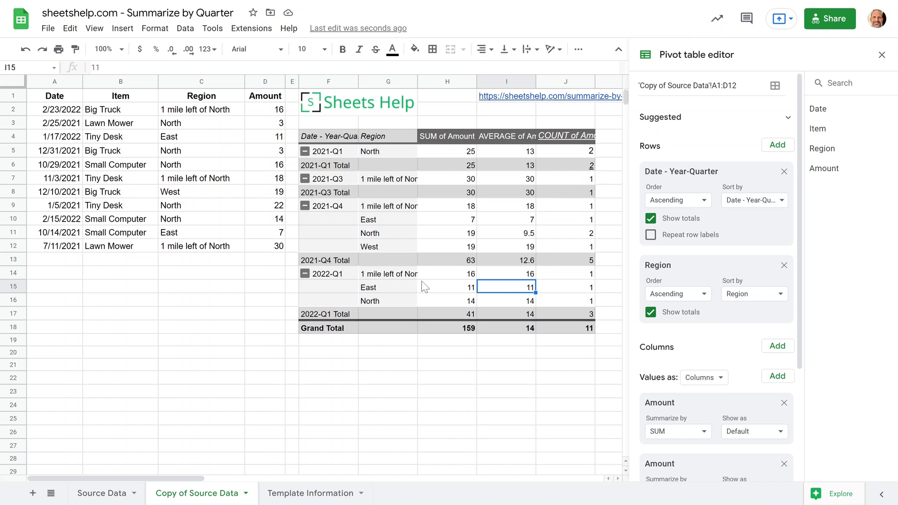
{"action": "left_click", "coordinate": [345, 354]}
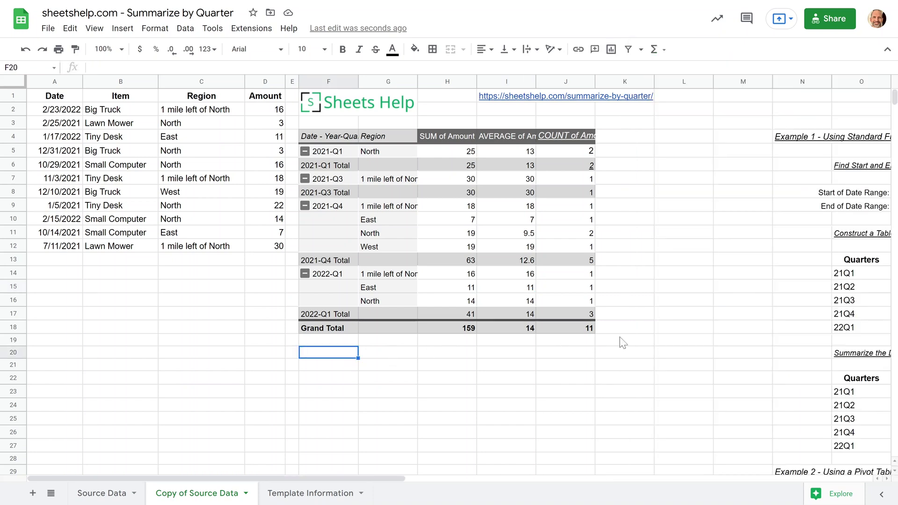
Step: Delete the pivot table in F3:K20 and select F4 ready for the QUERY formula
{"action": "left_click", "coordinate": [601, 356]}
{"action": "left_click", "coordinate": [304, 125], "text": "shift"}
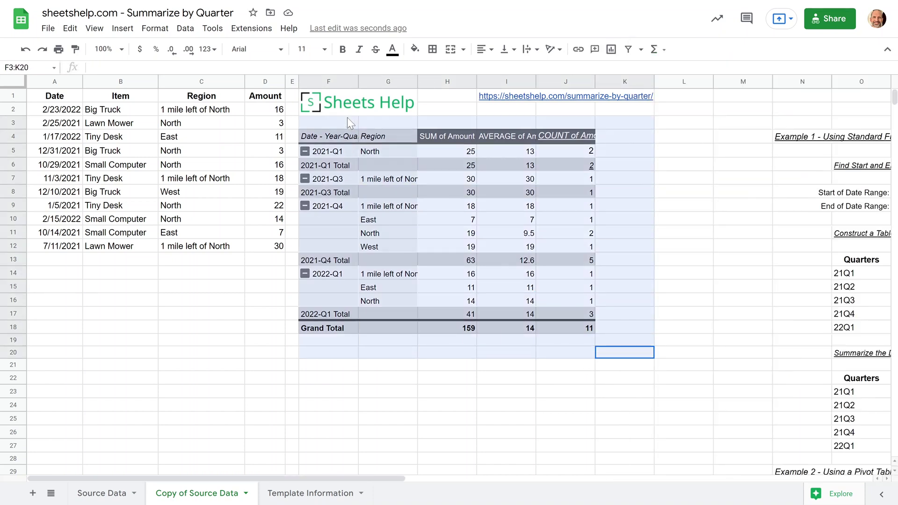
{"action": "key", "text": "Delete"}
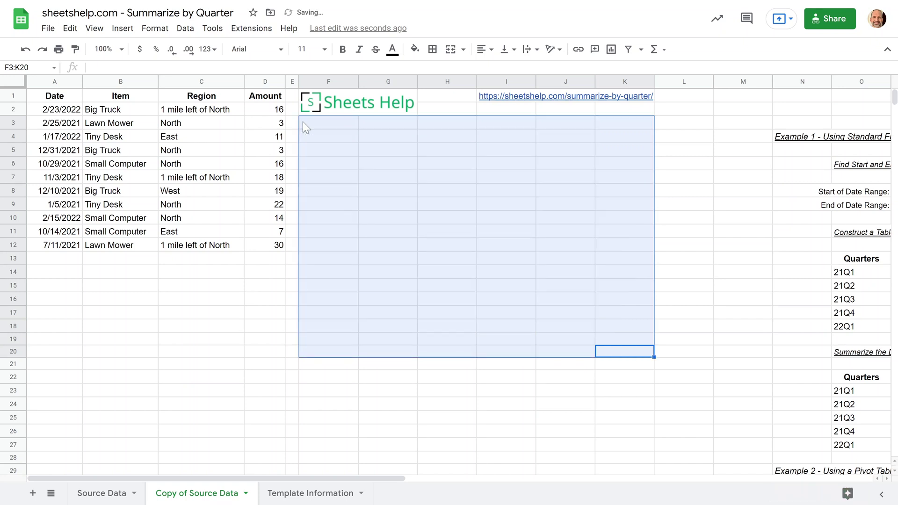
{"action": "left_click", "coordinate": [333, 136]}
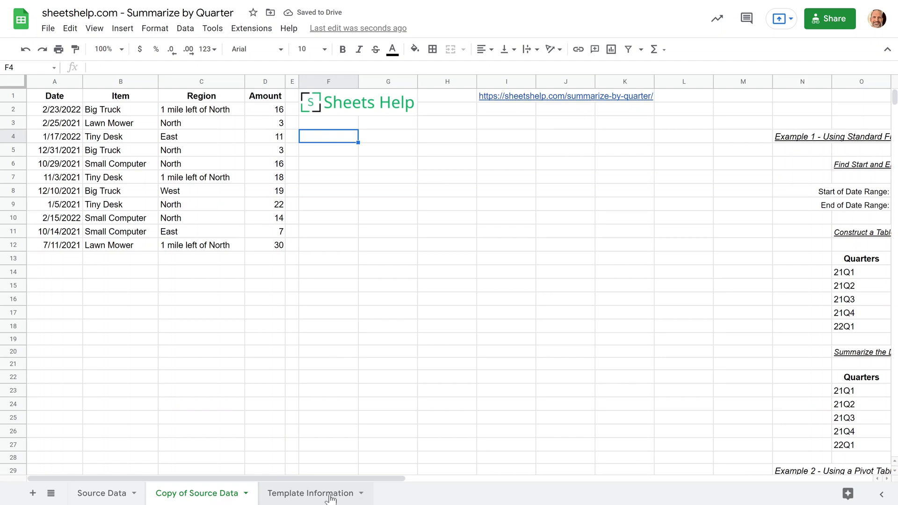
{"action": "key", "text": "alt+Tab"}
{"action": "mouse_move", "coordinate": [332, 494]}
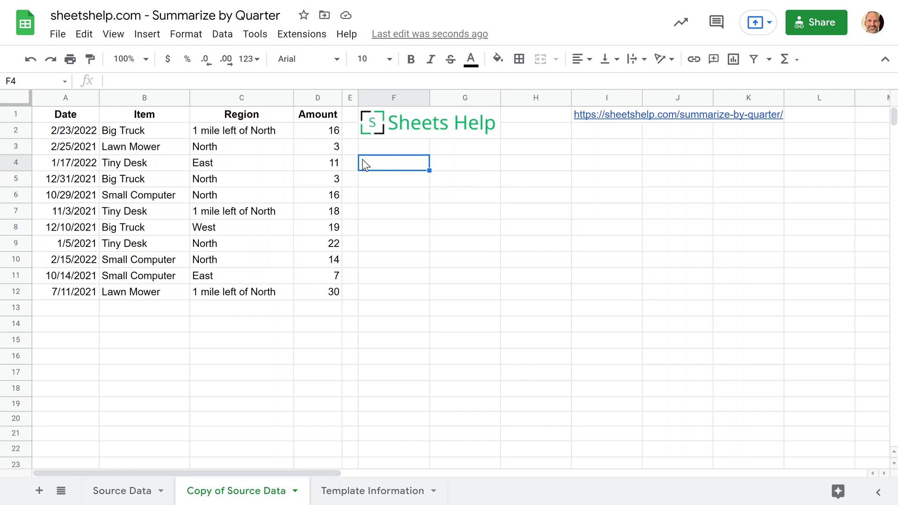
{"action": "type", "text": "=QUERY(A1:D12,\"select quarter(A), year(A), sum(D), avg(D), count(D) group by quarter(A), year(A) order by year(A), quarter(A)\",1)"}
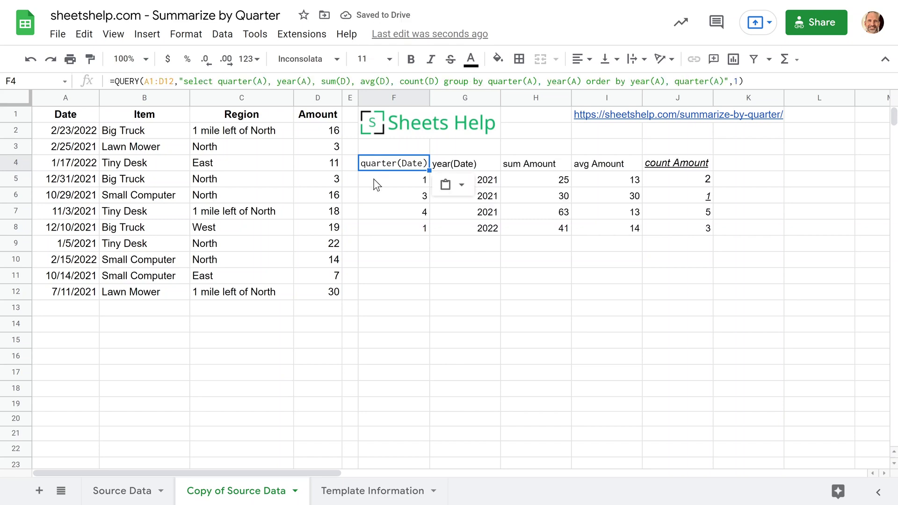
{"action": "left_click", "coordinate": [378, 179]}
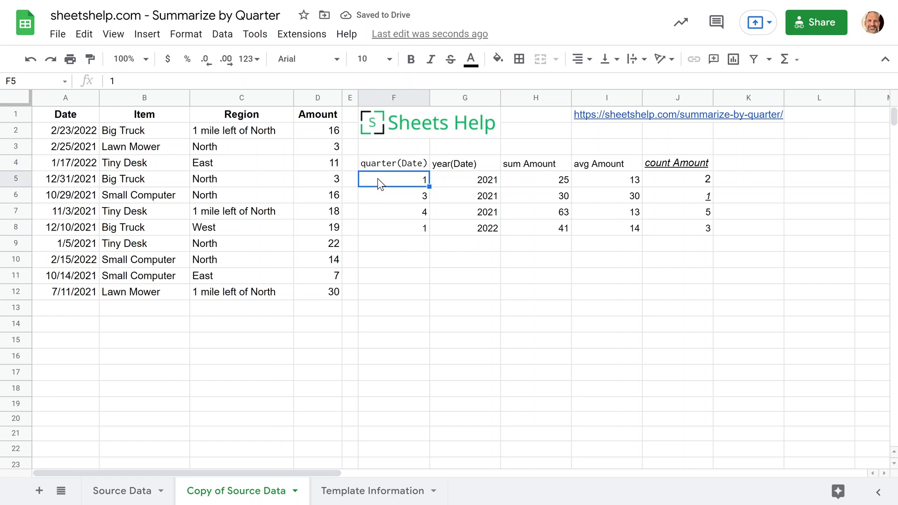
{"action": "left_click", "coordinate": [383, 194]}
{"action": "left_click", "coordinate": [438, 178]}
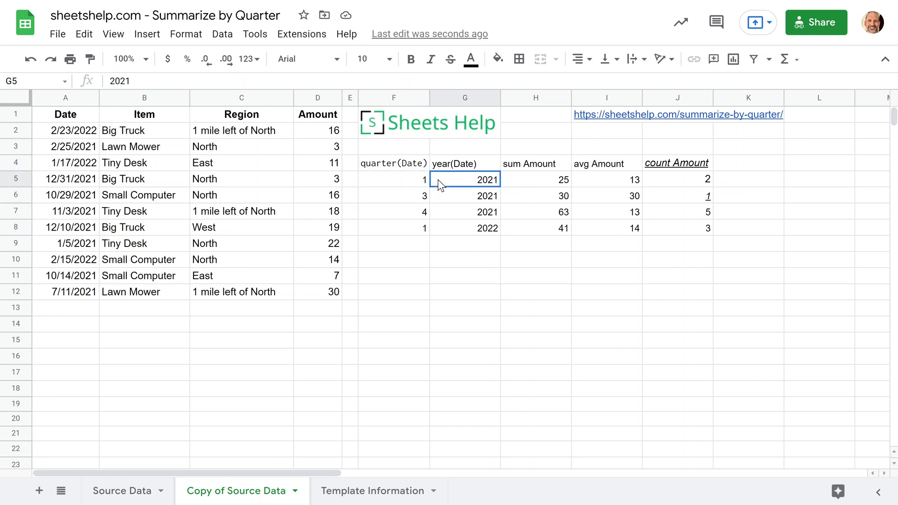
{"action": "left_click", "coordinate": [440, 197]}
{"action": "left_click_drag", "start_coordinate": [444, 180], "coordinate": [450, 211]}
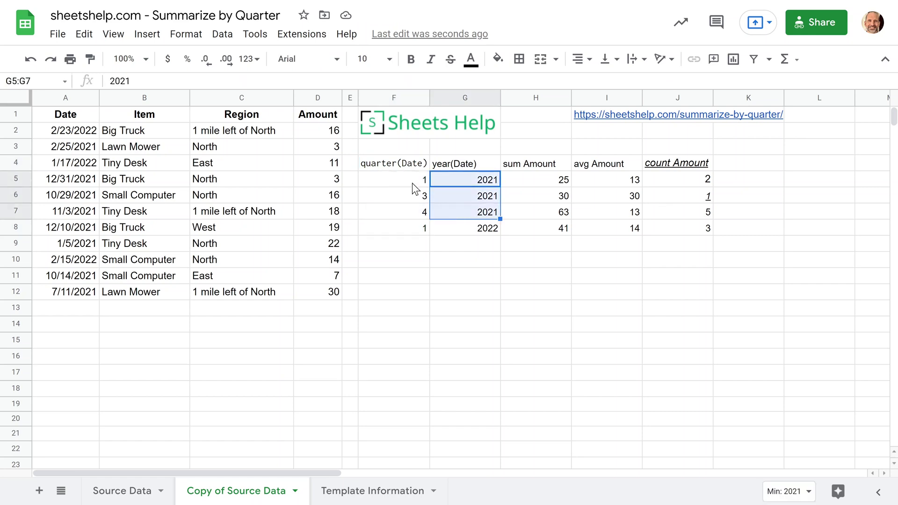
{"action": "left_click_drag", "start_coordinate": [414, 182], "coordinate": [415, 214]}
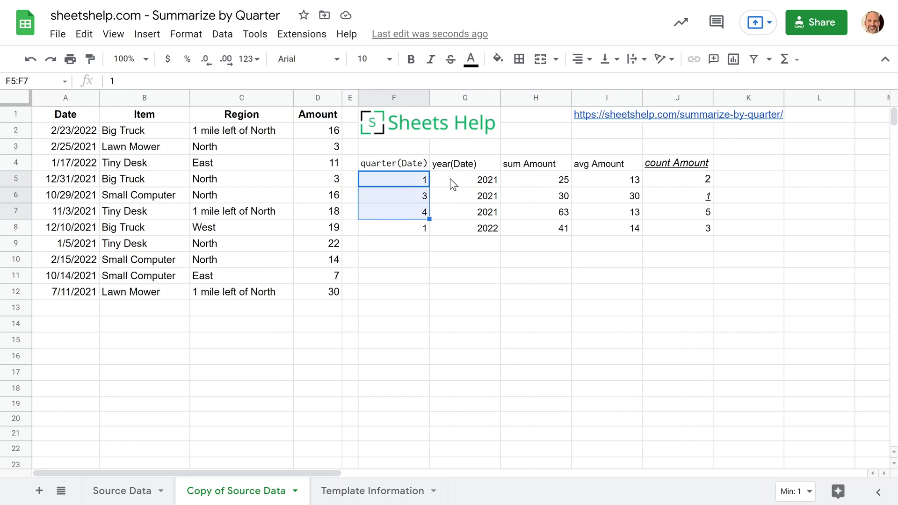
{"action": "left_click", "coordinate": [578, 183]}
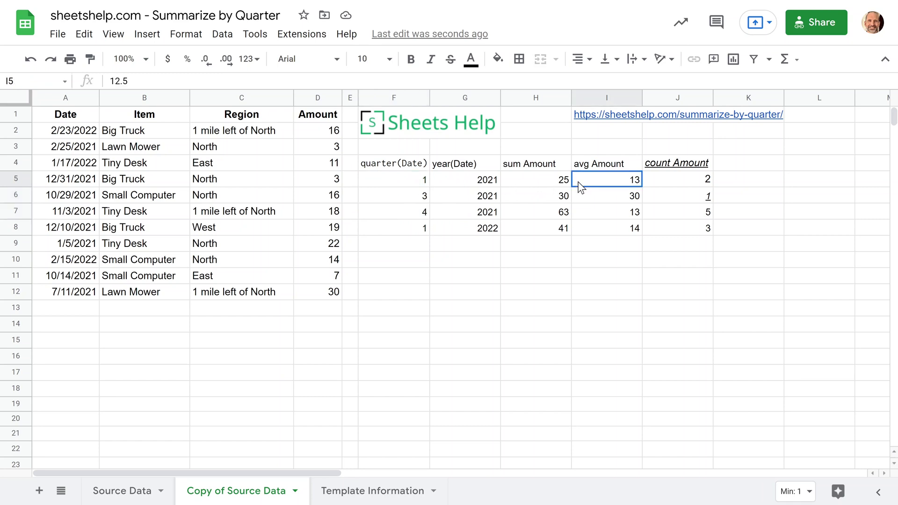
{"action": "key", "text": "Down"}
{"action": "key", "text": "Down"}
{"action": "left_click_drag", "start_coordinate": [381, 168], "coordinate": [642, 229]}
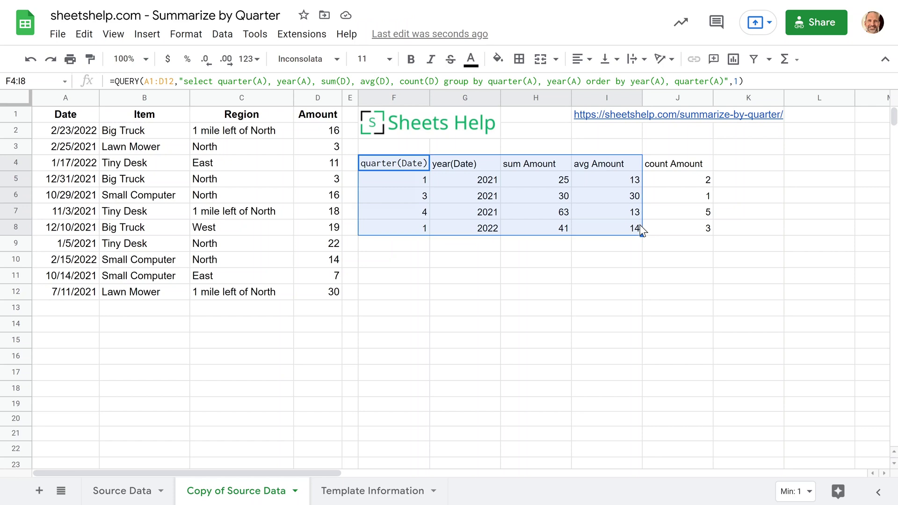
{"action": "left_click", "coordinate": [423, 173]}
{"action": "key", "text": "Return"}
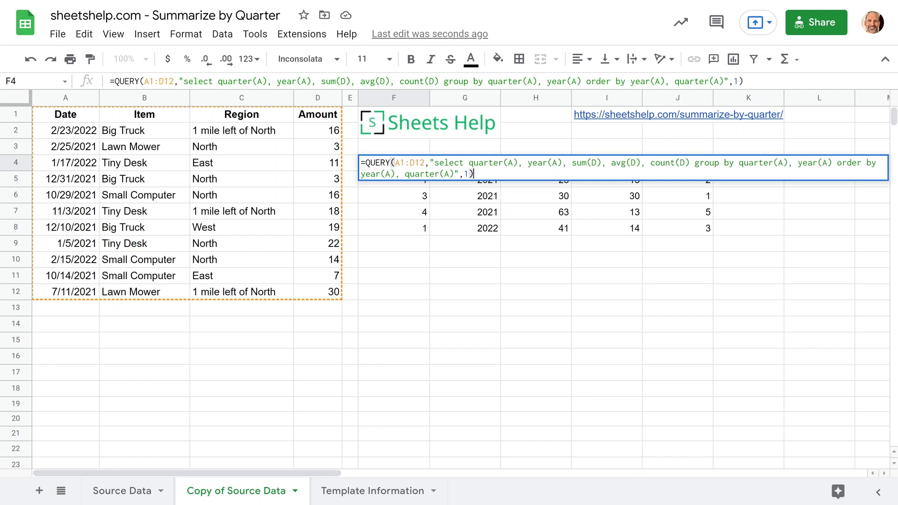
{"action": "left_click", "coordinate": [557, 163]}
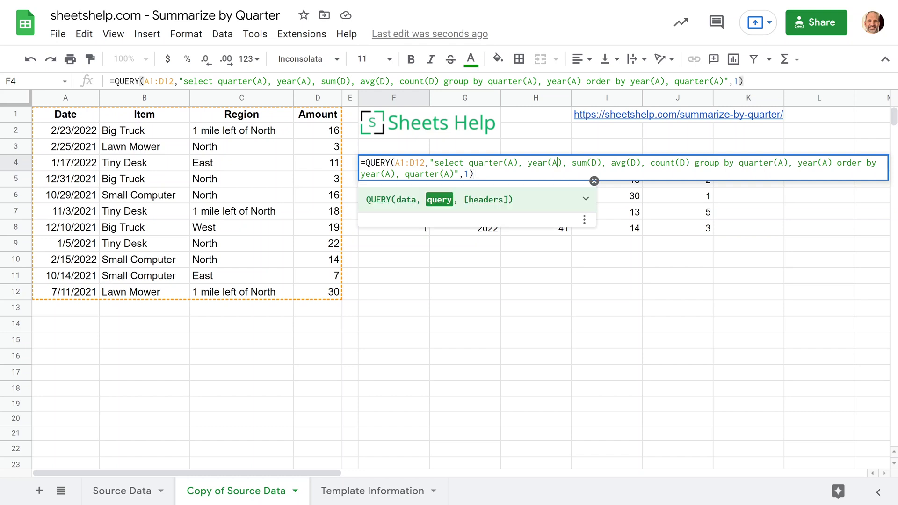
{"action": "left_click", "coordinate": [592, 163]}
{"action": "key", "text": "shift+Right"}
{"action": "key", "text": "shift+Right"}
{"action": "key", "text": "shift+Right"}
{"action": "key", "text": "shift+Right"}
{"action": "key", "text": "shift+Right"}
{"action": "key", "text": "shift+Right"}
{"action": "key", "text": "shift+Right"}
{"action": "key", "text": "shift+Right"}
{"action": "key", "text": "shift+Right"}
{"action": "key", "text": "shift+Right"}
{"action": "key", "text": "shift+Right"}
{"action": "key", "text": "shift+Right"}
{"action": "key", "text": "shift+Right"}
{"action": "key", "text": "shift+Right"}
{"action": "key", "text": "shift+Right"}
{"action": "key", "text": "shift+Right"}
{"action": "key", "text": "shift+Right"}
{"action": "key", "text": "shift+Right"}
{"action": "key", "text": "shift+Right"}
{"action": "key", "text": "shift+Right"}
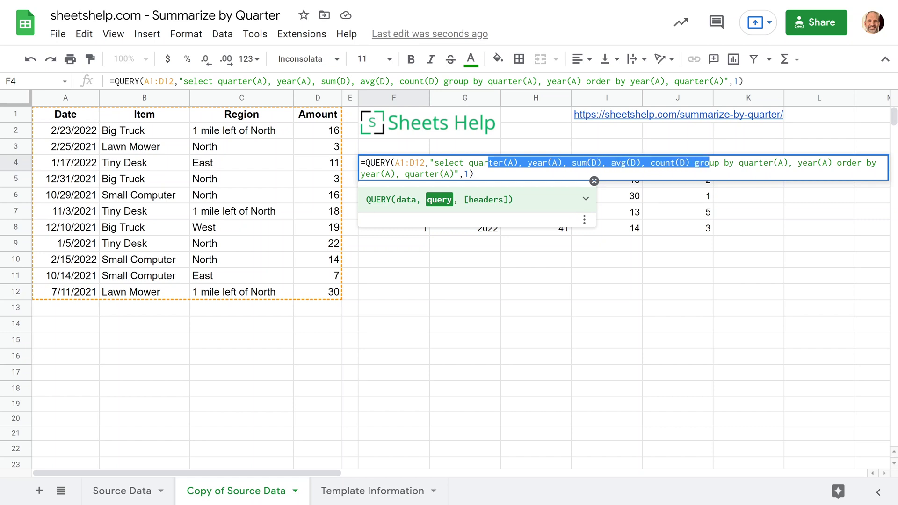
{"action": "left_click", "coordinate": [473, 173]}
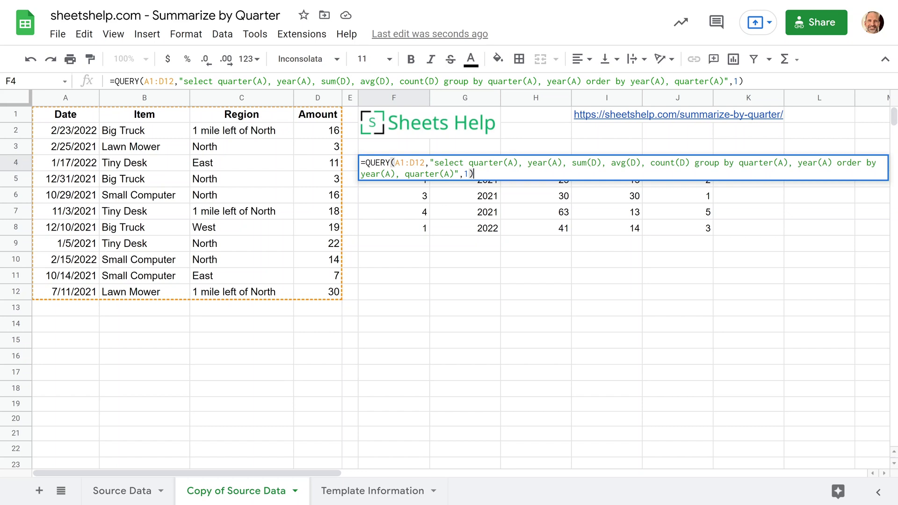
{"action": "key", "text": "shift+Right"}
{"action": "key", "text": "shift+Right"}
{"action": "key", "text": "shift+Right"}
{"action": "key", "text": "shift+Right"}
{"action": "key", "text": "shift+Right"}
{"action": "key", "text": "shift+Right"}
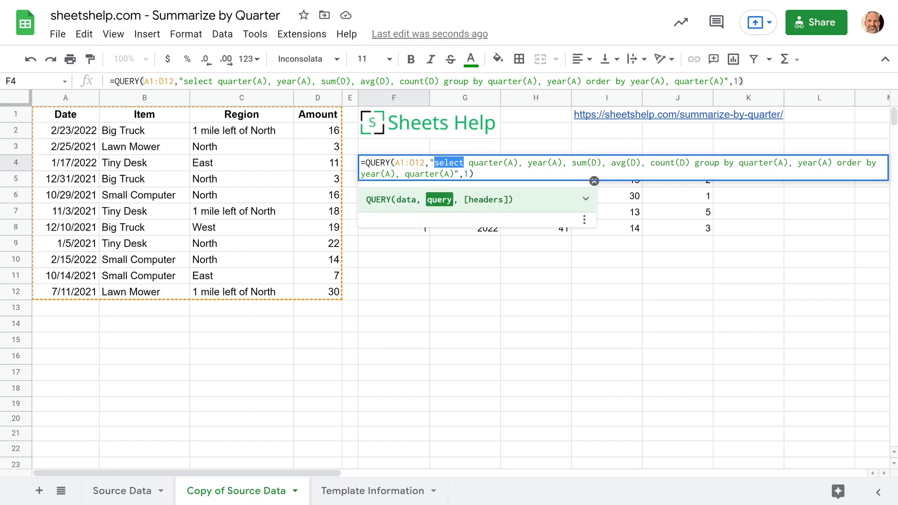
{"action": "double_click", "coordinate": [510, 162]}
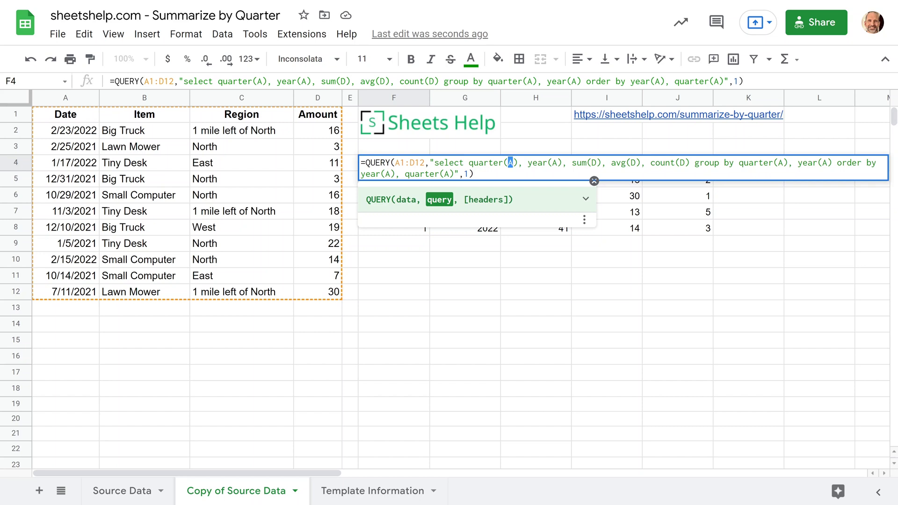
{"action": "double_click", "coordinate": [555, 162]}
{"action": "left_click_drag", "start_coordinate": [469, 162], "coordinate": [543, 162]}
{"action": "left_click", "coordinate": [532, 162]}
{"action": "key", "text": "shift+Left"}
{"action": "key", "text": "shift+Left"}
{"action": "key", "text": "shift+Left"}
{"action": "key", "text": "shift+Left"}
{"action": "key", "text": "shift+Left"}
{"action": "key", "text": "shift+Left"}
{"action": "key", "text": "shift+Left"}
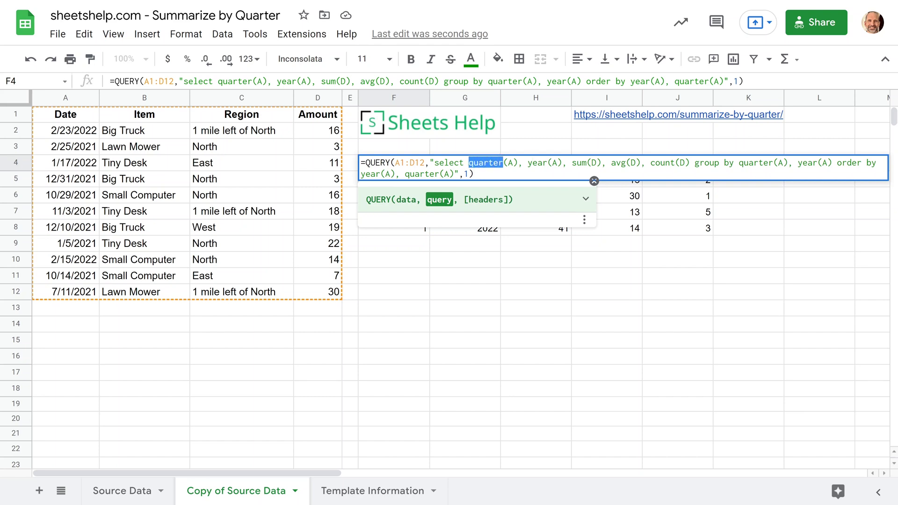
{"action": "left_click", "coordinate": [483, 163]}
{"action": "left_click", "coordinate": [533, 163]}
{"action": "left_click_drag", "start_coordinate": [578, 163], "coordinate": [671, 162]}
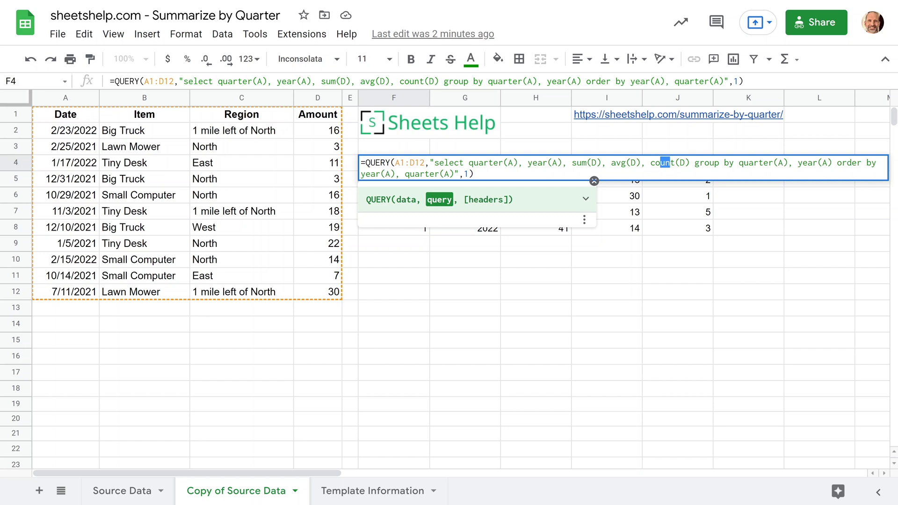
{"action": "left_click_drag", "start_coordinate": [627, 162], "coordinate": [610, 163]}
{"action": "left_click_drag", "start_coordinate": [548, 162], "coordinate": [533, 162]}
{"action": "left_click_drag", "start_coordinate": [837, 163], "coordinate": [847, 163]}
{"action": "left_click", "coordinate": [518, 239]}
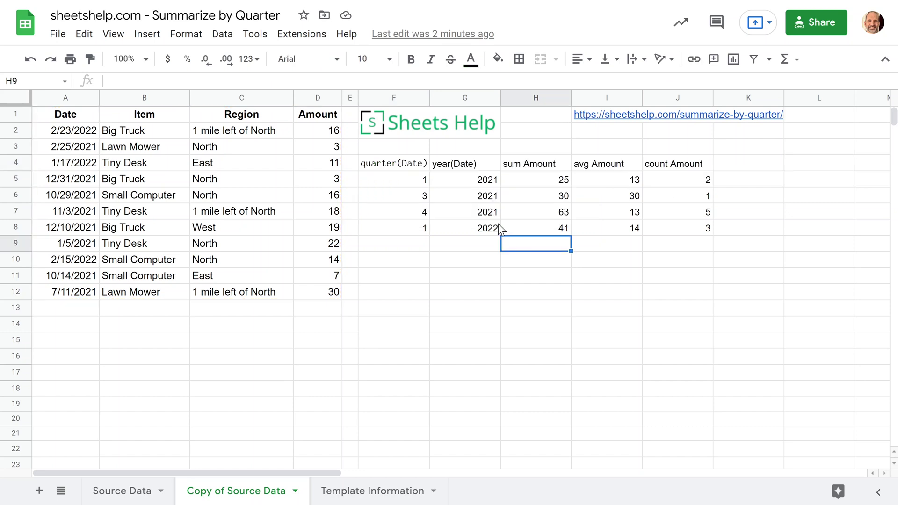
{"action": "left_click", "coordinate": [423, 168]}
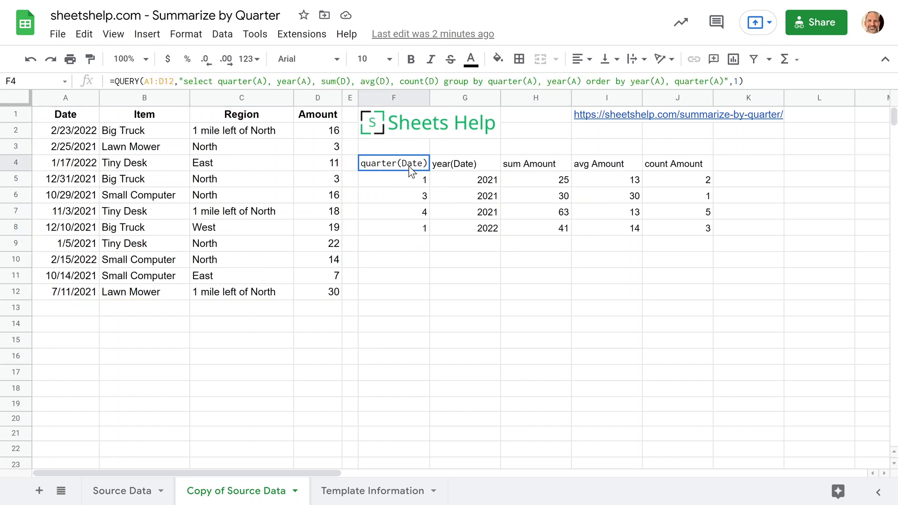
{"action": "left_click", "coordinate": [451, 169]}
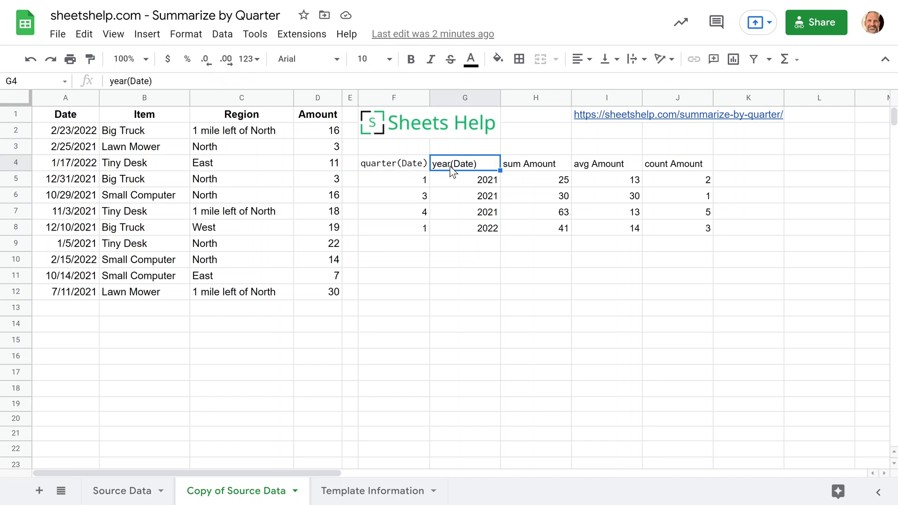
{"action": "left_click", "coordinate": [587, 170]}
{"action": "left_click", "coordinate": [666, 170]}
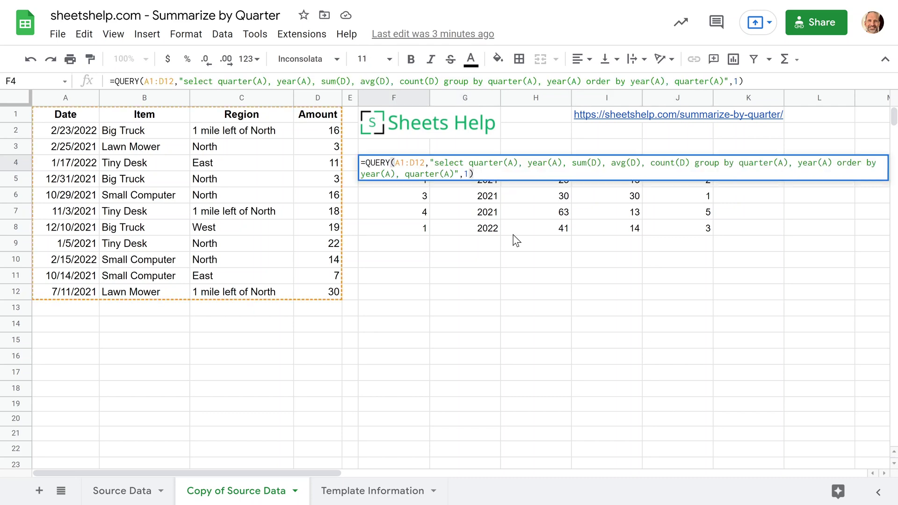